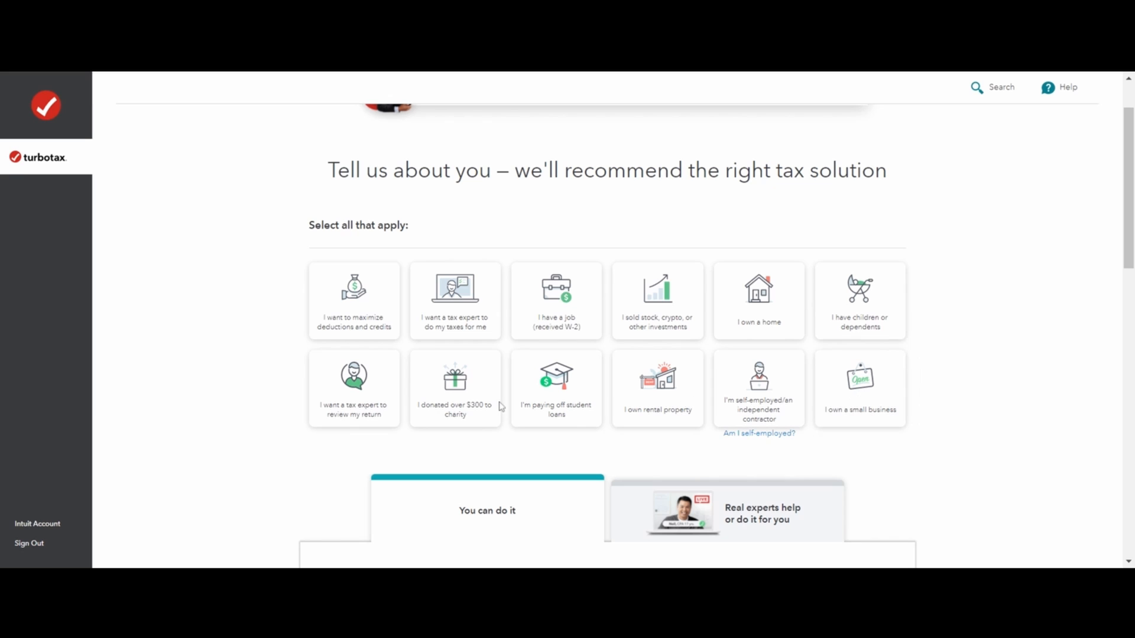
- Mark maximizing deductions and credits and having a job with a W-2 as the tax situations that apply
{"action": "left_click", "coordinate": [342, 311]}
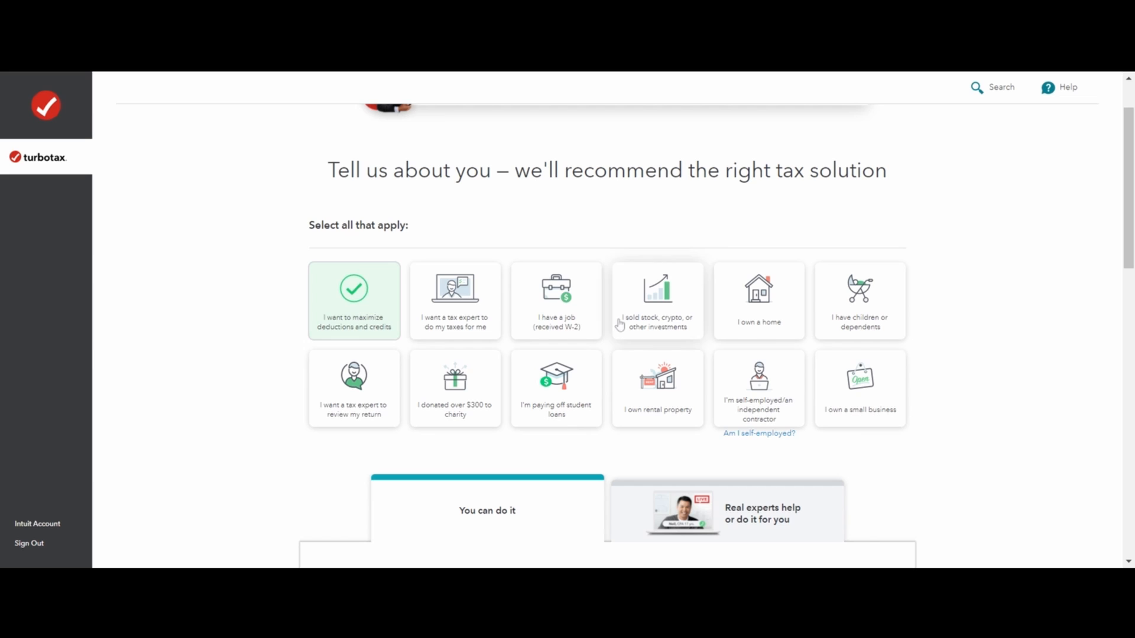
{"action": "left_click", "coordinate": [559, 313]}
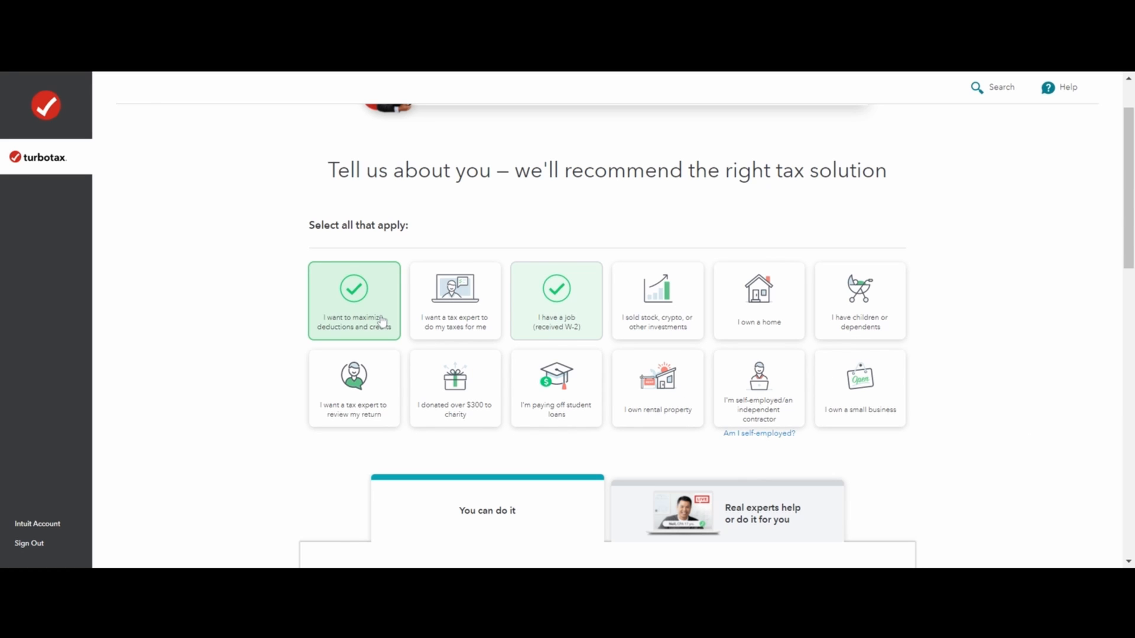
- Examine the recommended edition and compare the prices and included features of all do-it-yourself editions
{"action": "scroll", "coordinate": [223, 381], "scroll_direction": "down", "scroll_amount": 3}
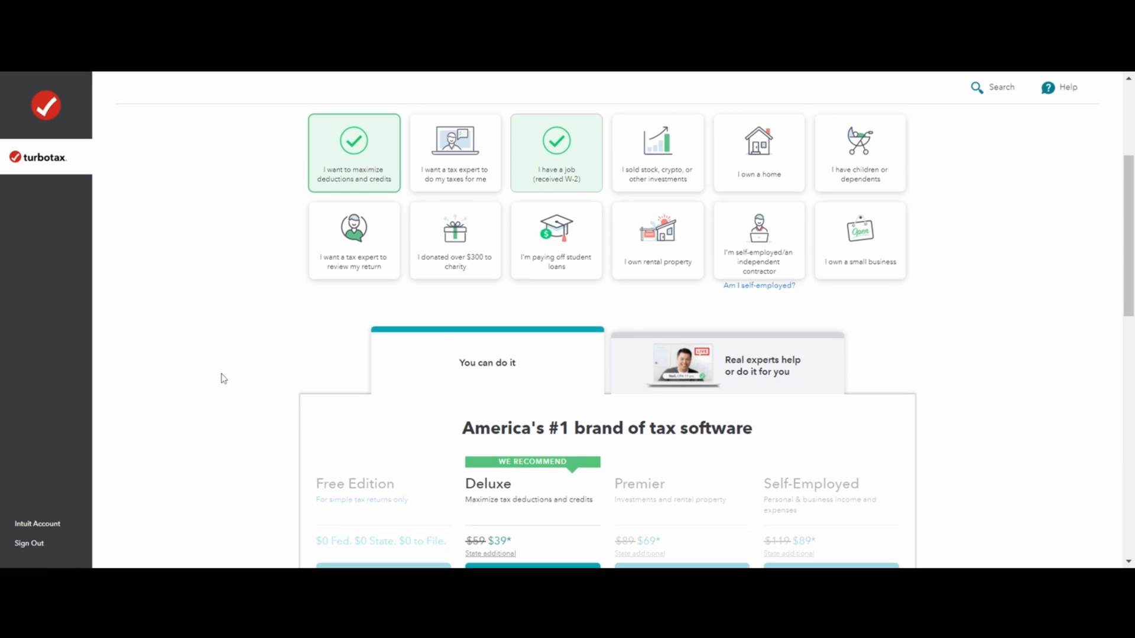
{"action": "scroll", "coordinate": [609, 369], "scroll_direction": "down", "scroll_amount": 4}
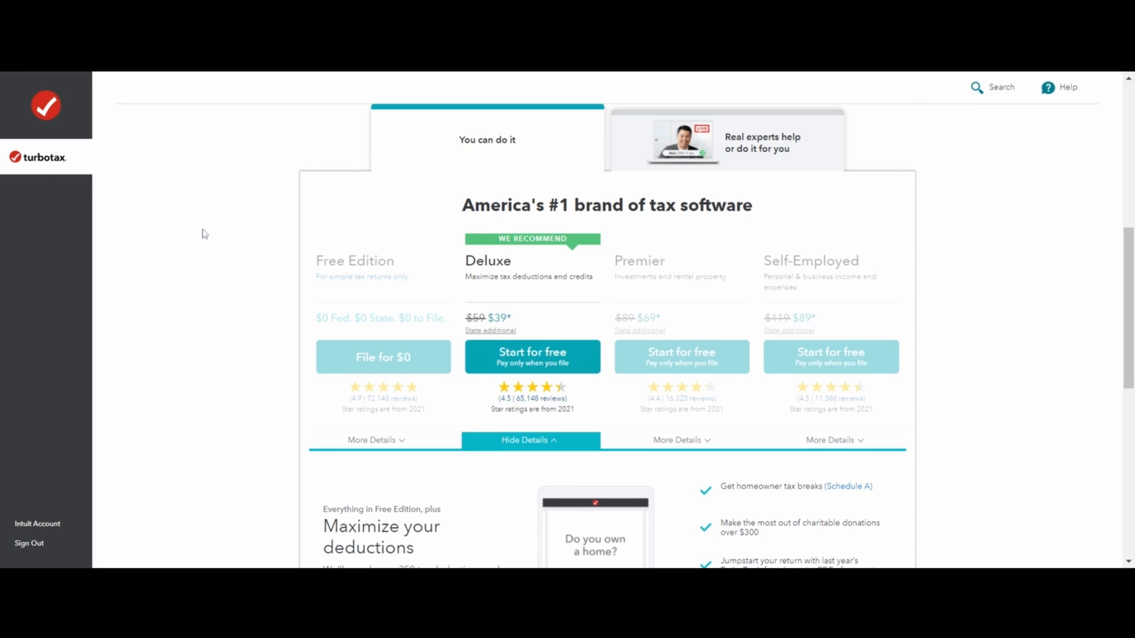
{"action": "scroll", "coordinate": [204, 234], "scroll_direction": "down", "scroll_amount": 1}
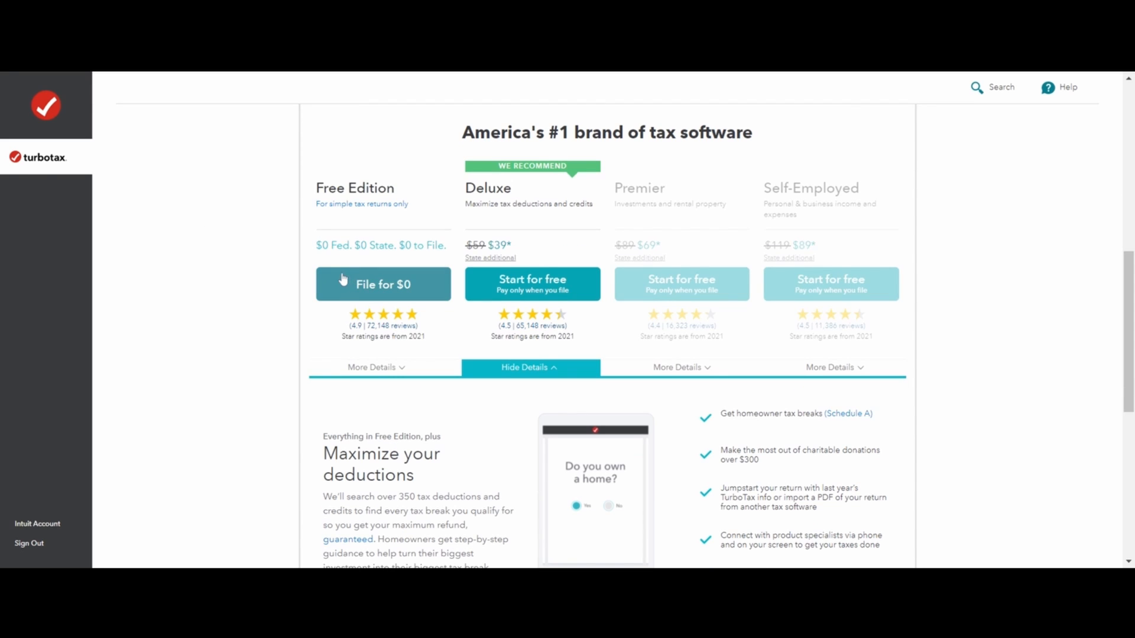
{"action": "scroll", "coordinate": [338, 287], "scroll_direction": "up", "scroll_amount": 4}
{"action": "scroll", "coordinate": [339, 289], "scroll_direction": "up", "scroll_amount": 1}
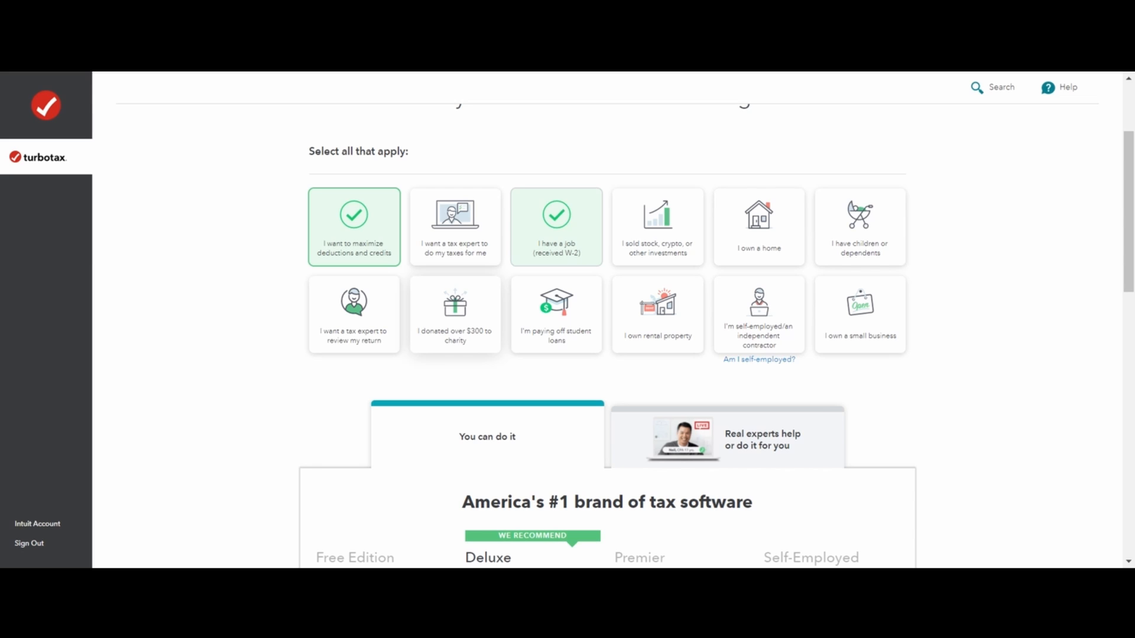
{"action": "scroll", "coordinate": [477, 321], "scroll_direction": "down", "scroll_amount": 3}
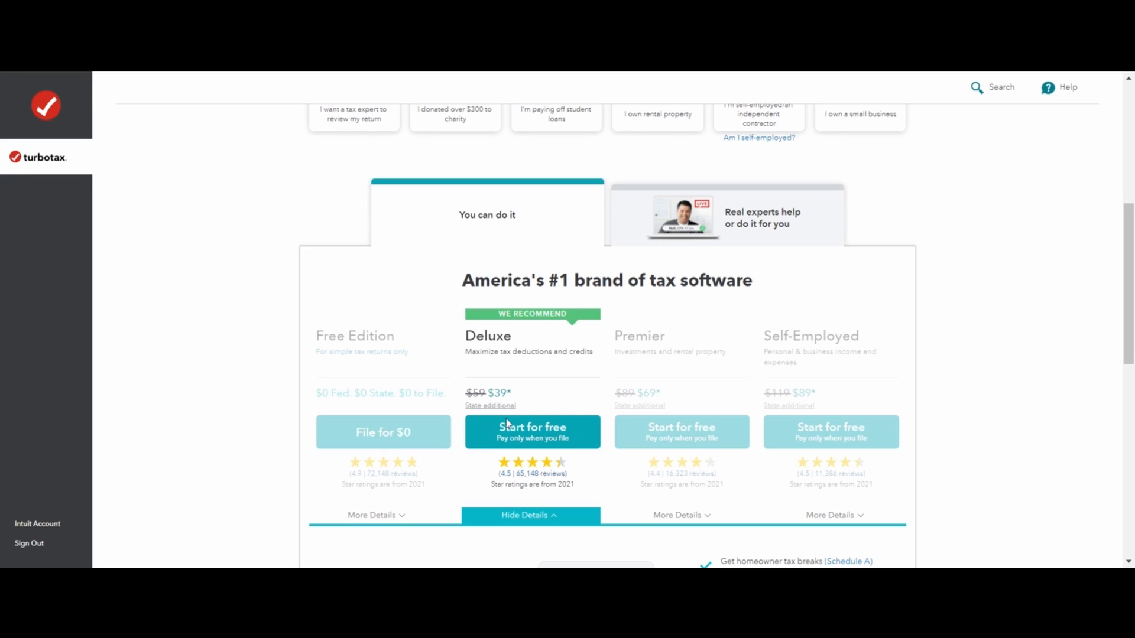
{"action": "scroll", "coordinate": [506, 424], "scroll_direction": "down", "scroll_amount": 3}
{"action": "scroll", "coordinate": [532, 284], "scroll_direction": "up", "scroll_amount": 6}
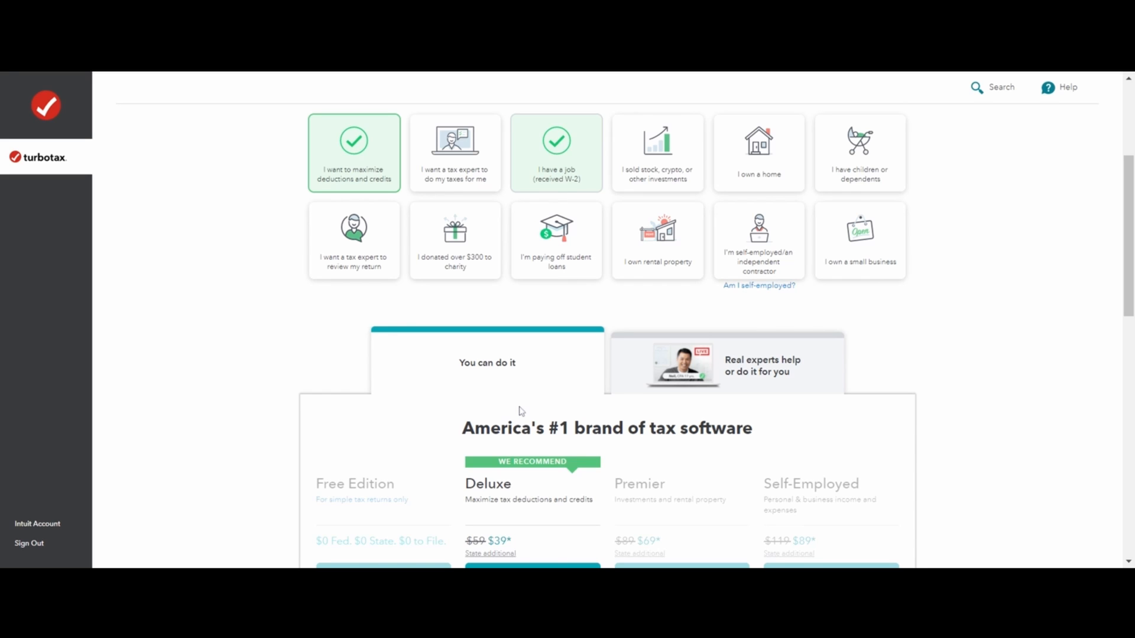
{"action": "scroll", "coordinate": [521, 411], "scroll_direction": "up", "scroll_amount": 1}
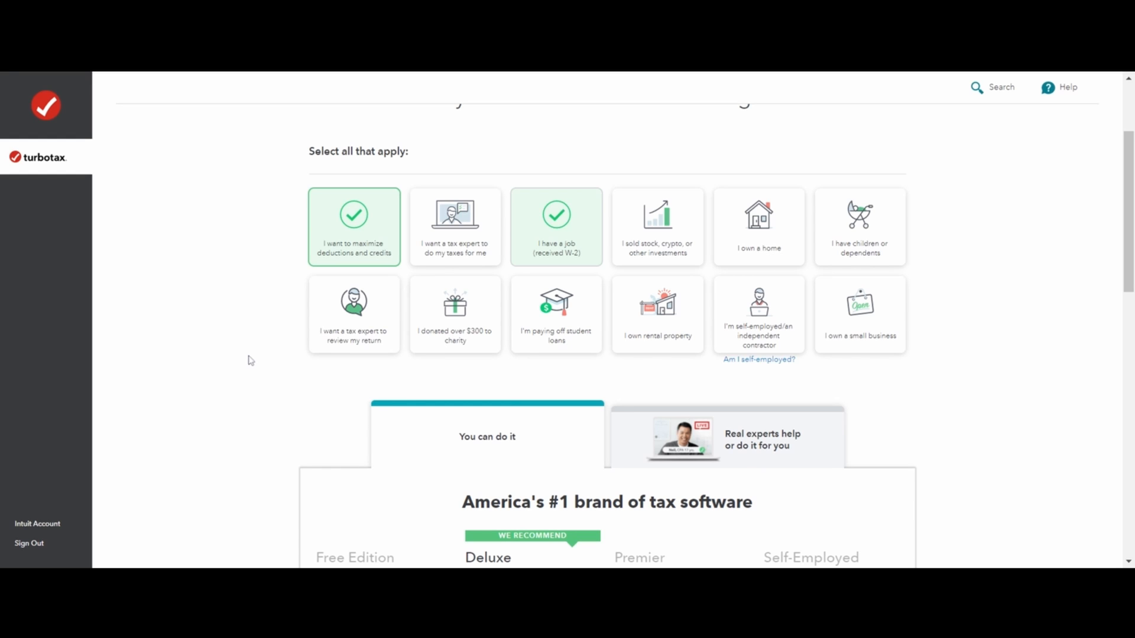
{"action": "scroll", "coordinate": [253, 359], "scroll_direction": "down", "scroll_amount": 5}
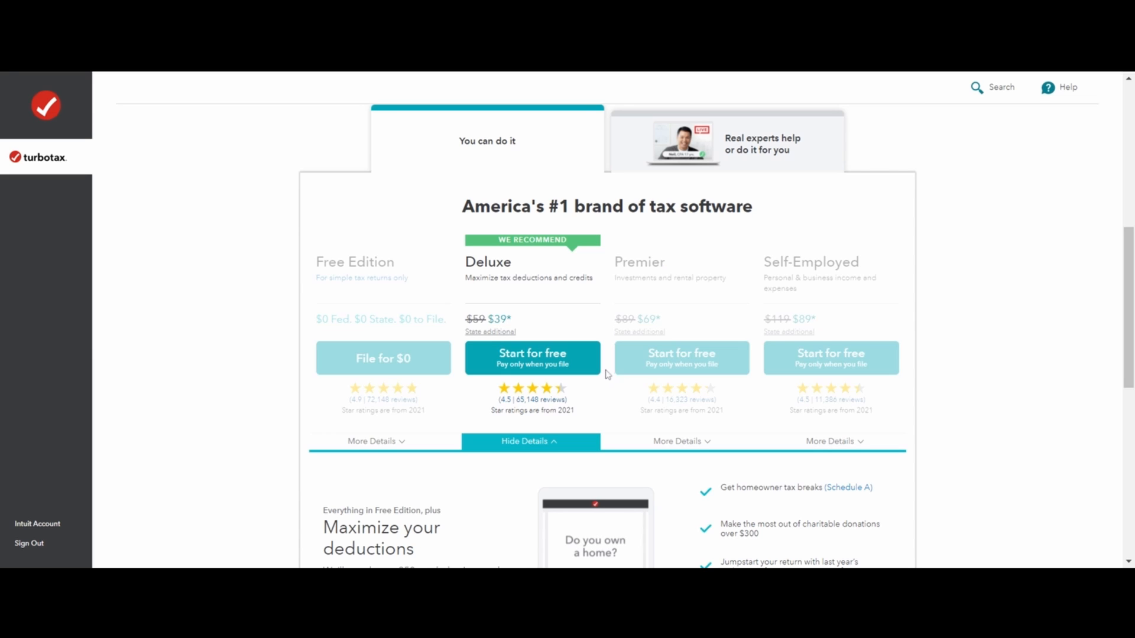
{"action": "scroll", "coordinate": [516, 370], "scroll_direction": "down", "scroll_amount": 5}
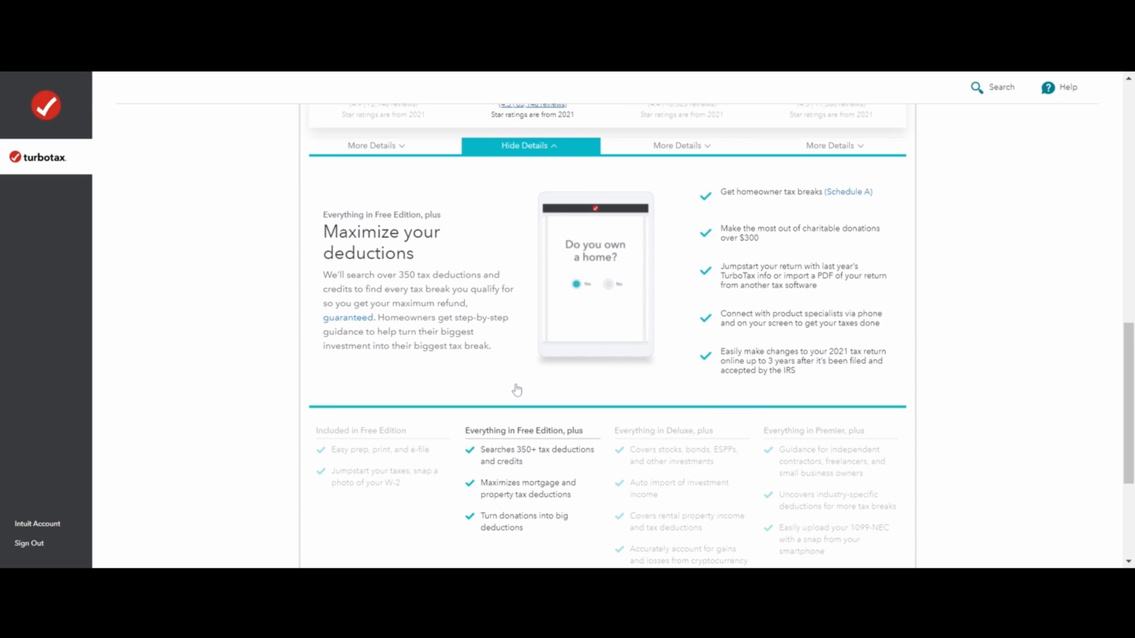
{"action": "scroll", "coordinate": [517, 388], "scroll_direction": "up", "scroll_amount": 7}
{"action": "scroll", "coordinate": [535, 455], "scroll_direction": "down", "scroll_amount": 8}
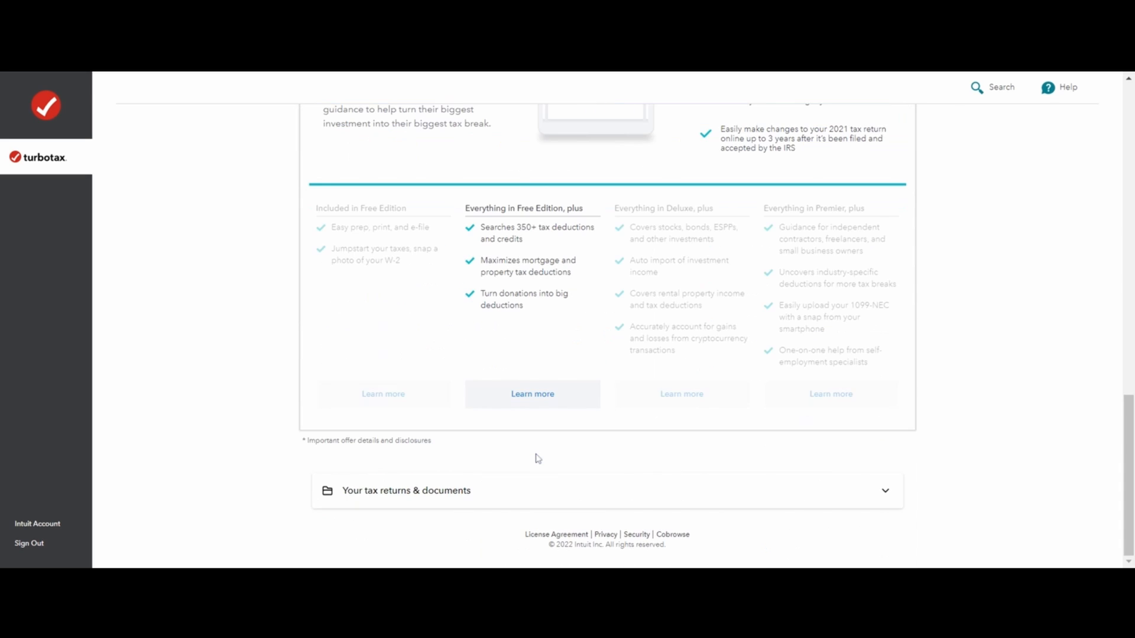
{"action": "scroll", "coordinate": [535, 456], "scroll_direction": "up", "scroll_amount": 8}
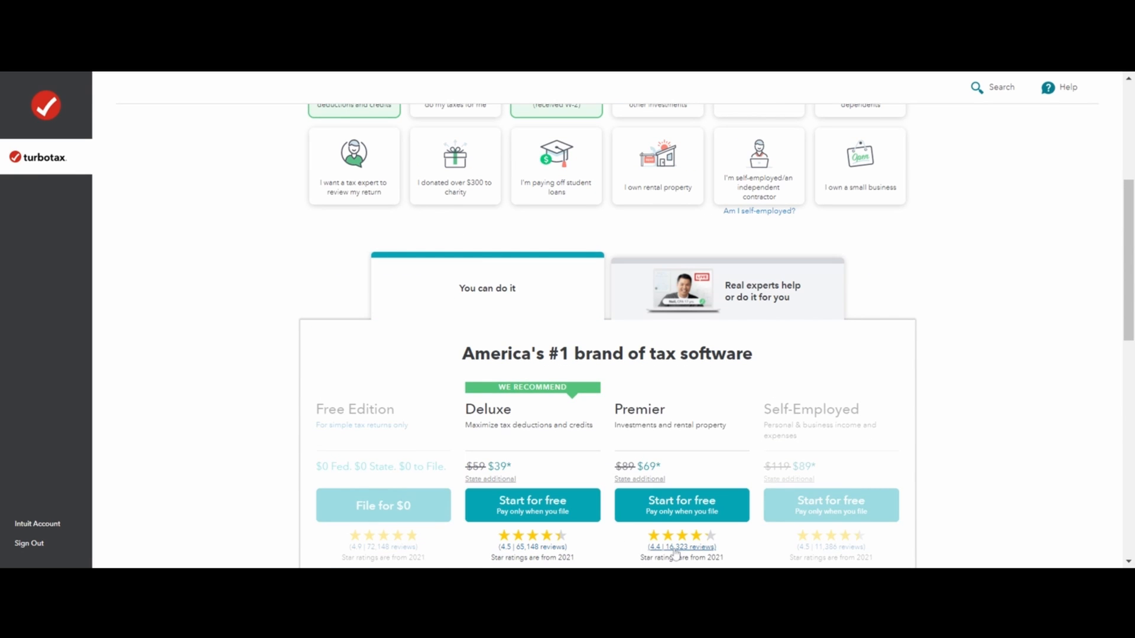
- Start a return with the Deluxe edition and begin the introductory questions
{"action": "left_click", "coordinate": [531, 507]}
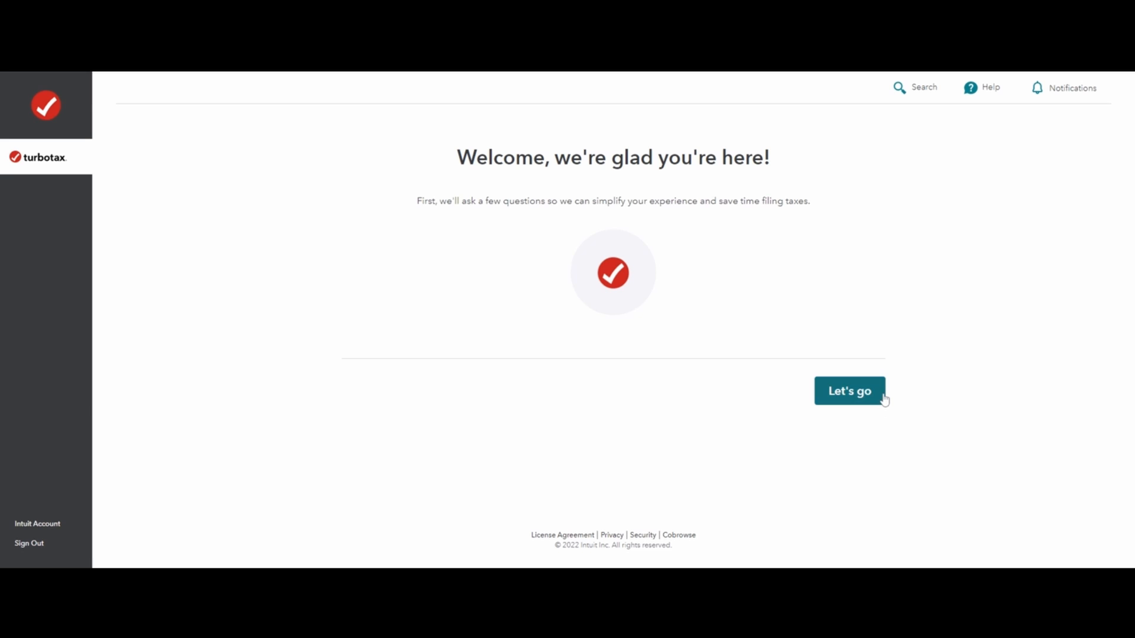
{"action": "left_click", "coordinate": [865, 395]}
- Enter the taxpayer's first name, last name, date of birth and ZIP code, and submit the personal details
{"action": "left_click", "coordinate": [527, 214]}
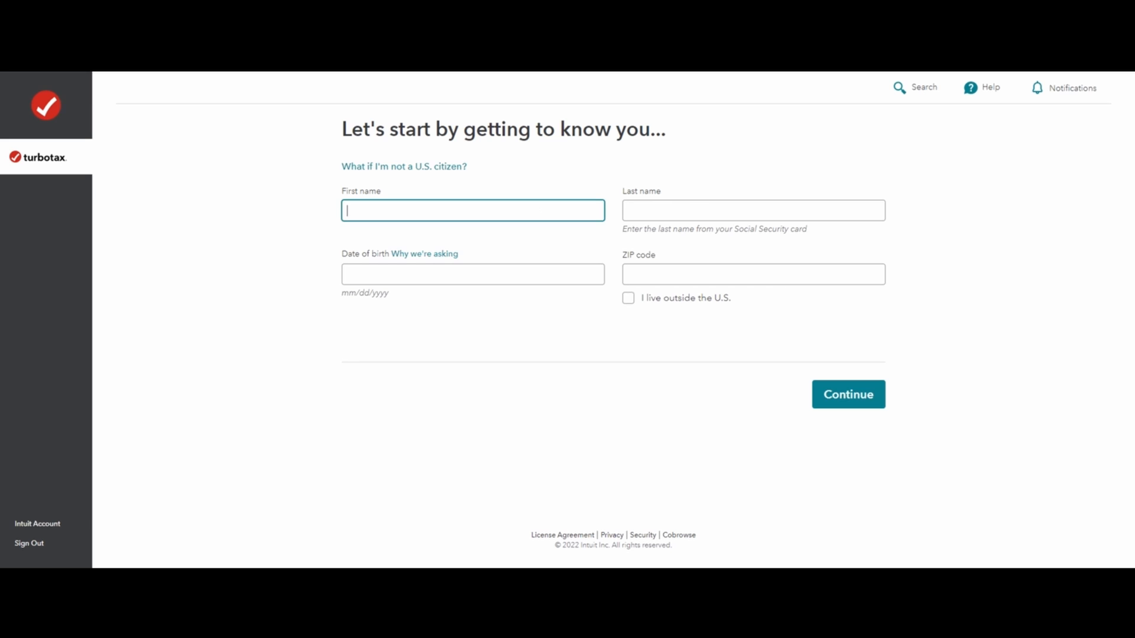
{"action": "type", "text": "Bedca"}
{"action": "key", "text": "Tab"}
{"action": "type", "text": "Testing"}
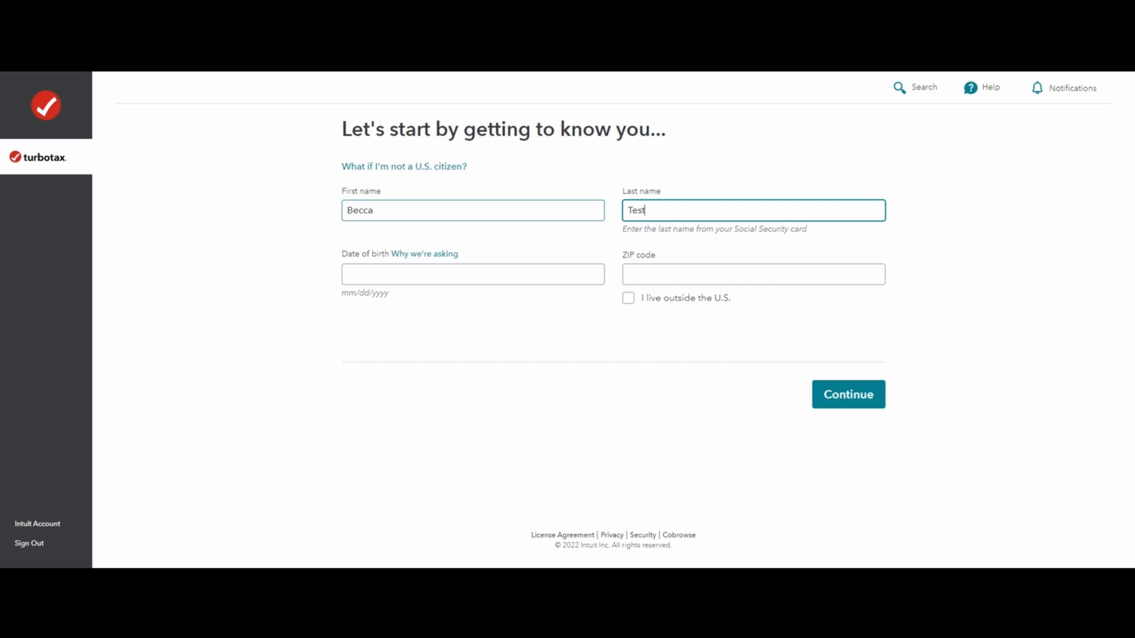
{"action": "key", "text": "Tab"}
{"action": "key", "text": "Tab"}
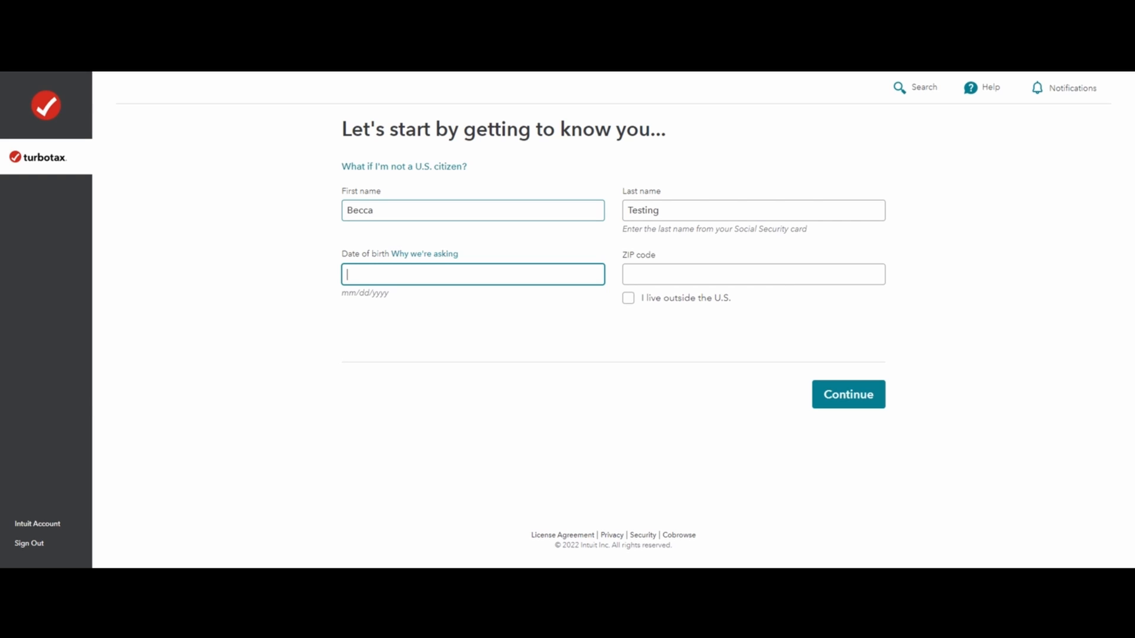
{"action": "type", "text": "01/02/1990"}
{"action": "key", "text": "Tab"}
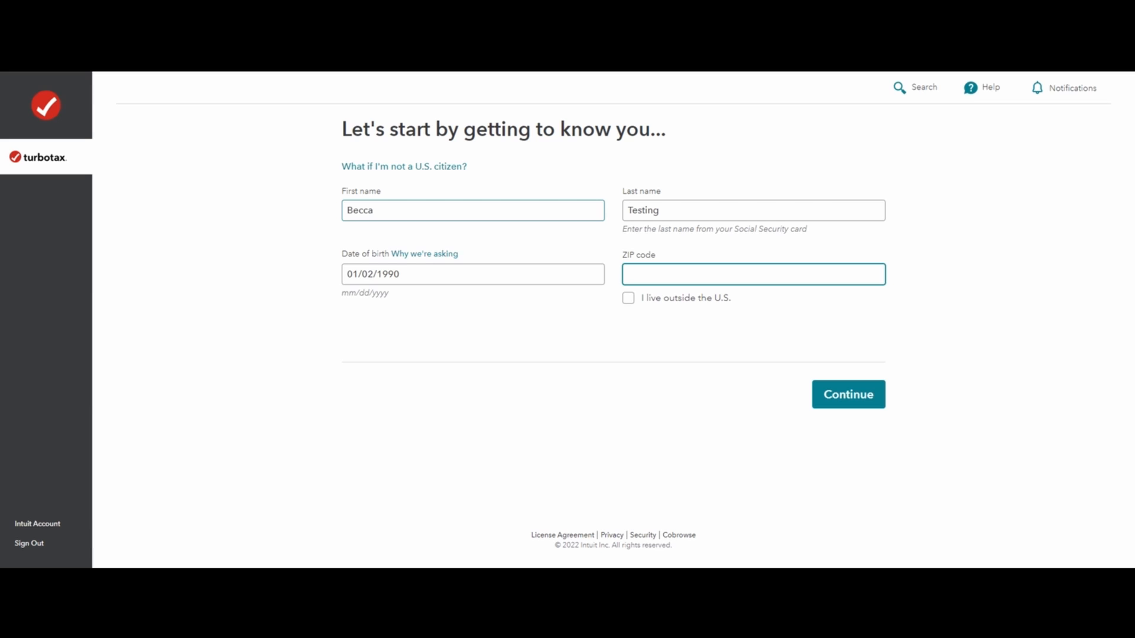
{"action": "type", "text": "55118"}
{"action": "left_click", "coordinate": [873, 407]}
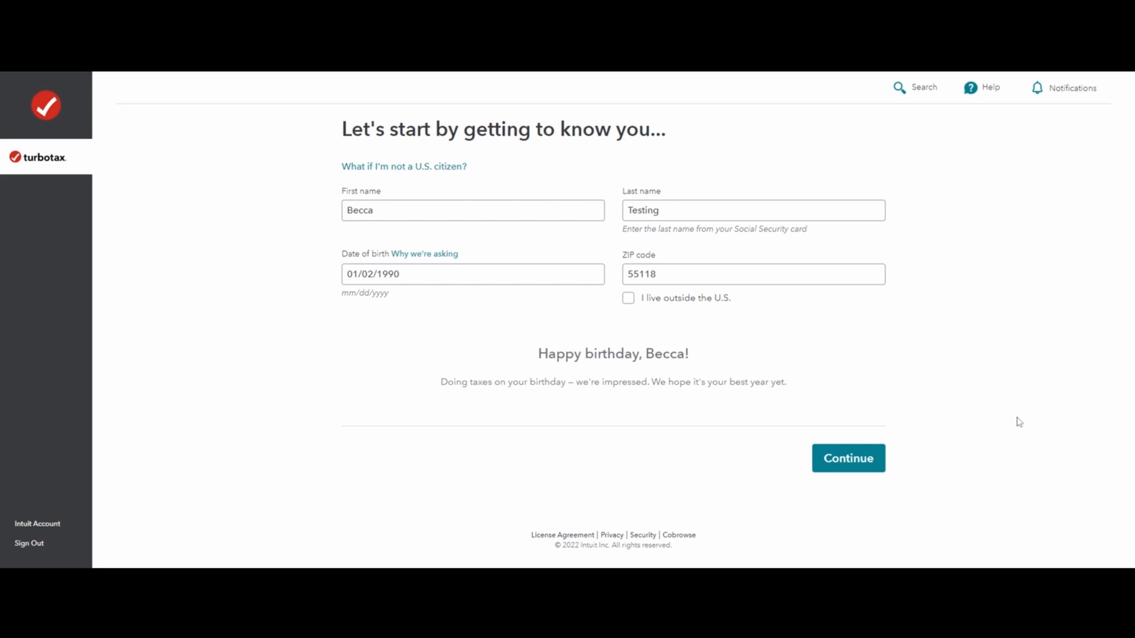
{"action": "left_click", "coordinate": [883, 467]}
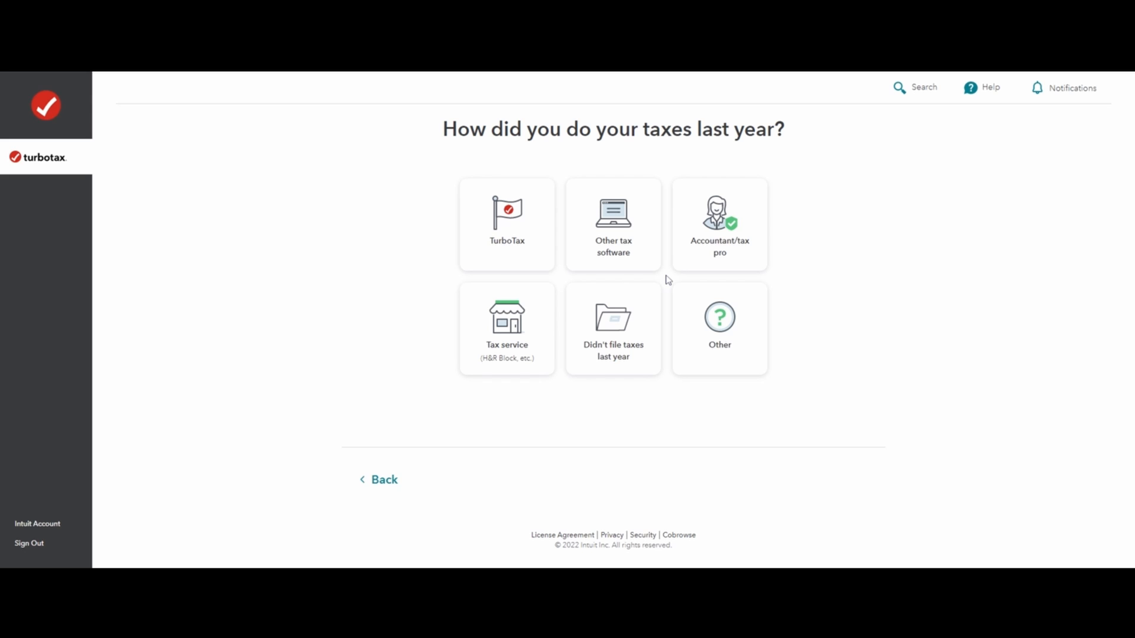
{"action": "left_click", "coordinate": [548, 258]}
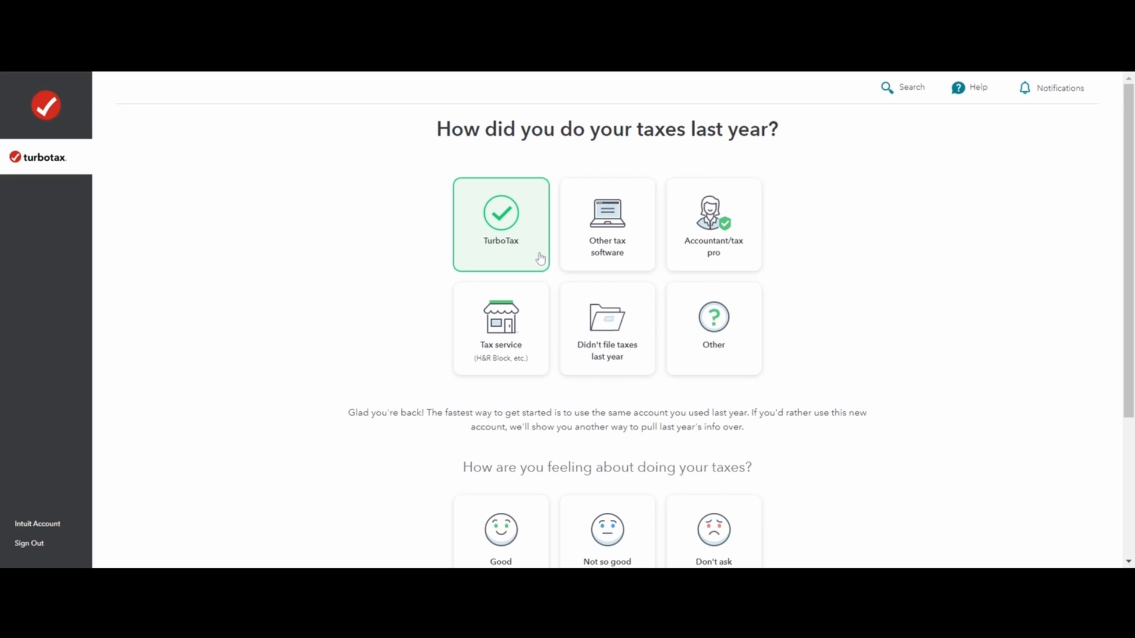
{"action": "left_click", "coordinate": [645, 257]}
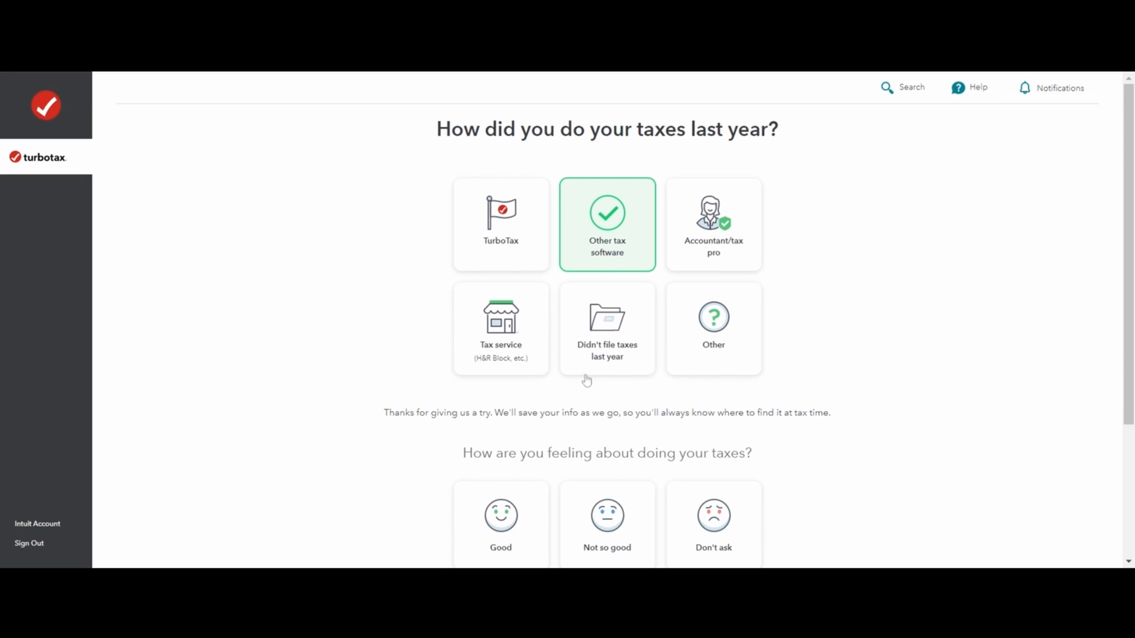
{"action": "left_click", "coordinate": [715, 336]}
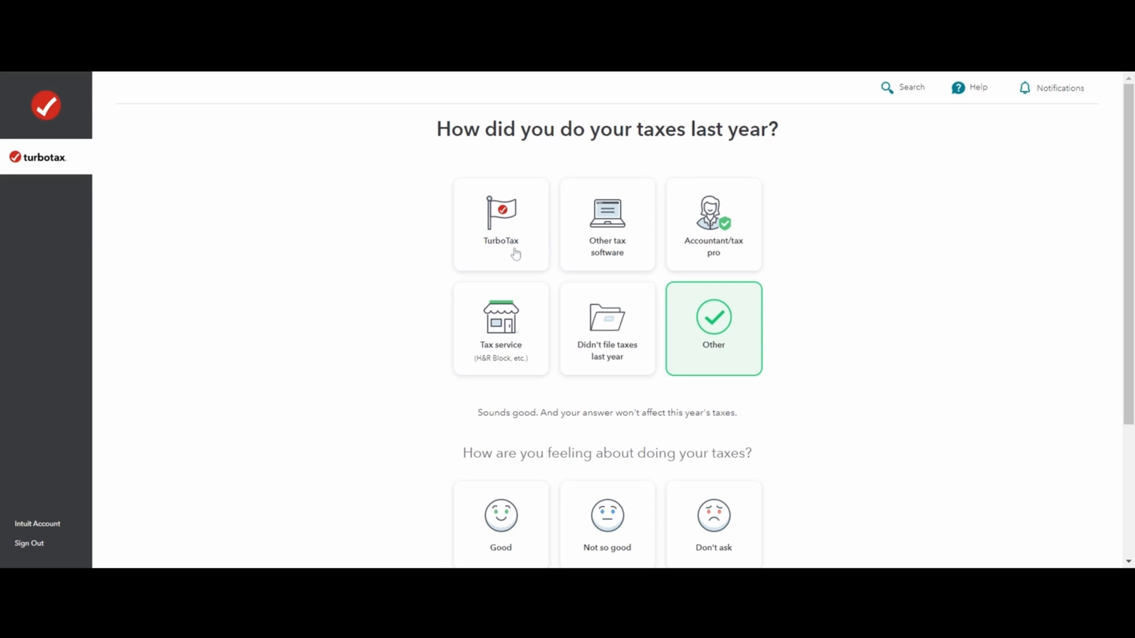
{"action": "left_click", "coordinate": [512, 228]}
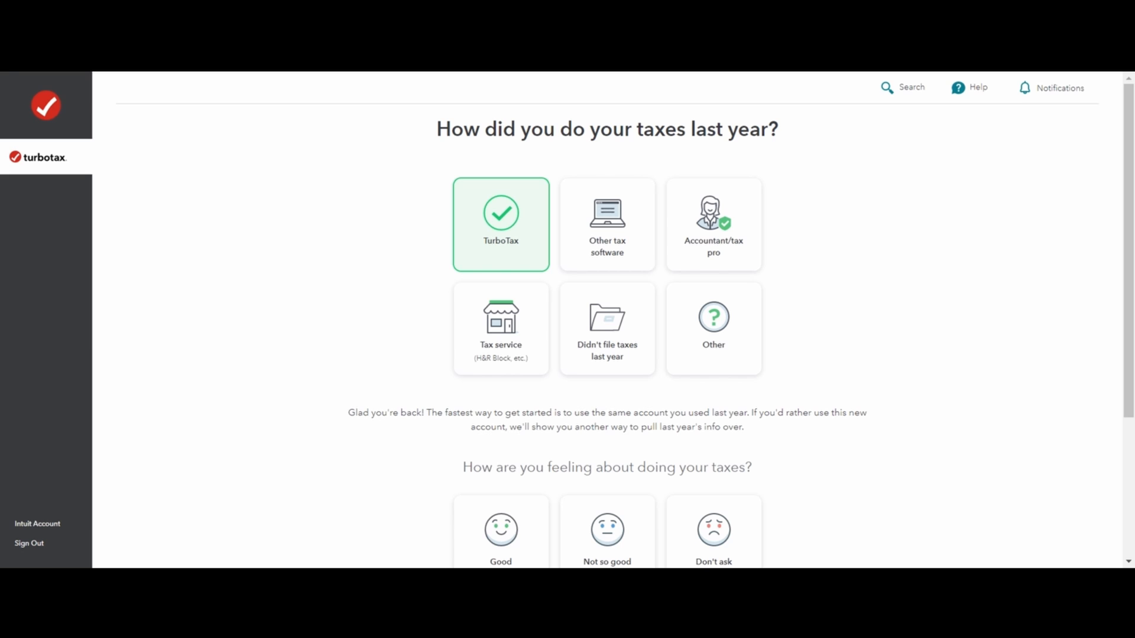
- Choose Other for how last year's taxes were done and Good for the feeling about doing taxes, and continue
{"action": "left_click", "coordinate": [725, 350]}
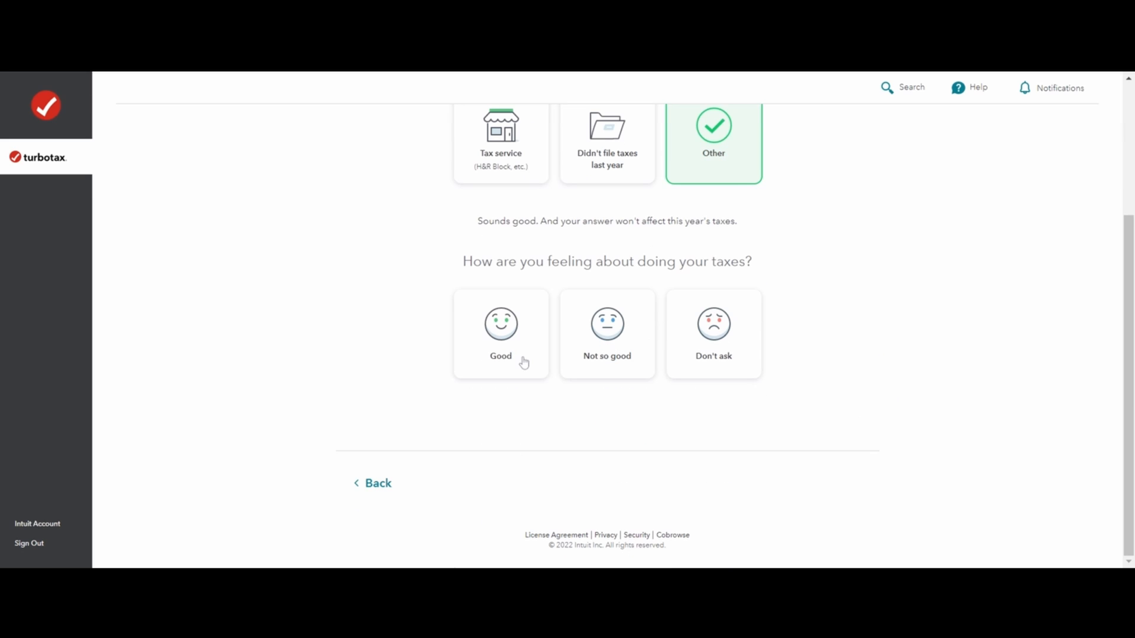
{"action": "left_click", "coordinate": [524, 359]}
{"action": "left_click", "coordinate": [856, 502]}
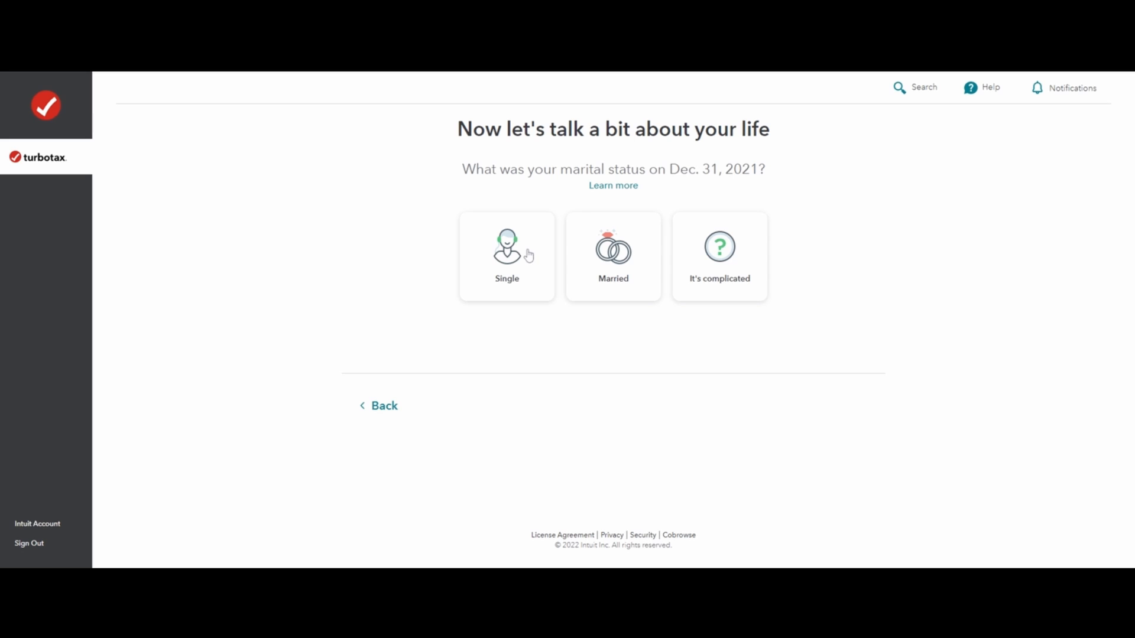
- Set the marital status to Single, mark Paid rent and Received stimulus as applying in 2021, and continue
{"action": "left_click", "coordinate": [541, 265]}
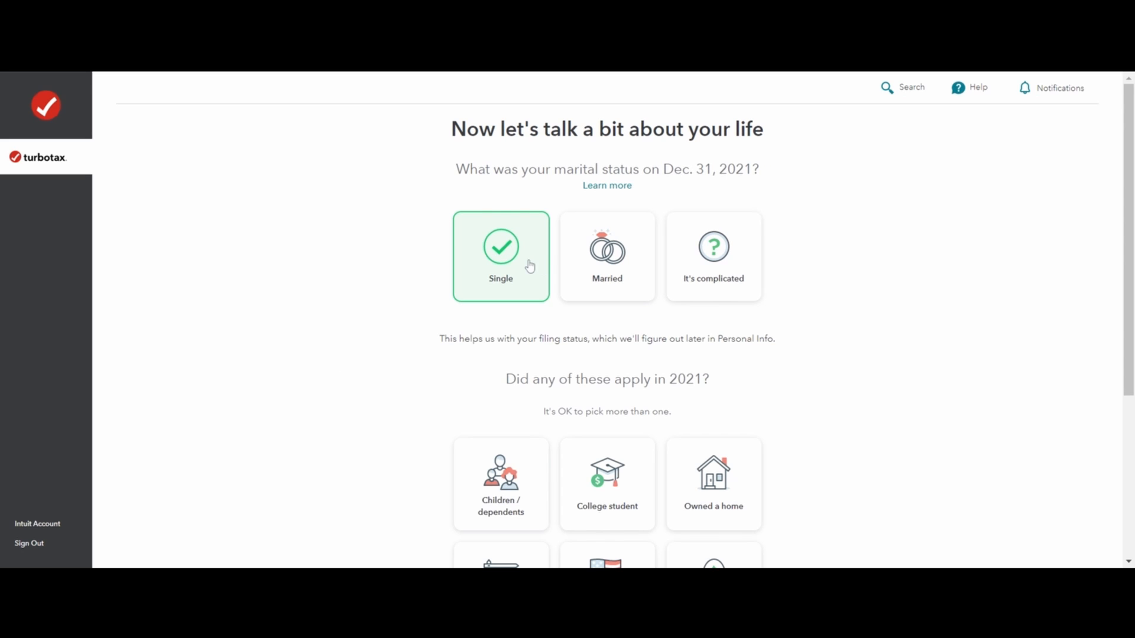
{"action": "scroll", "coordinate": [577, 266], "scroll_direction": "down", "scroll_amount": 2}
{"action": "scroll", "coordinate": [445, 261], "scroll_direction": "down", "scroll_amount": 3}
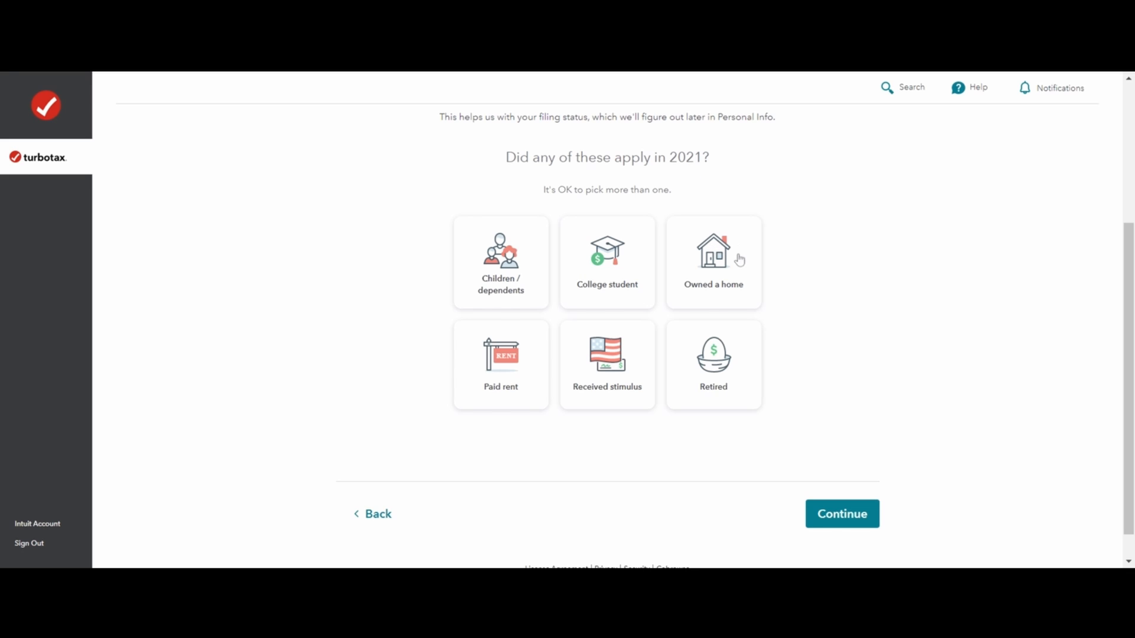
{"action": "left_click", "coordinate": [508, 383]}
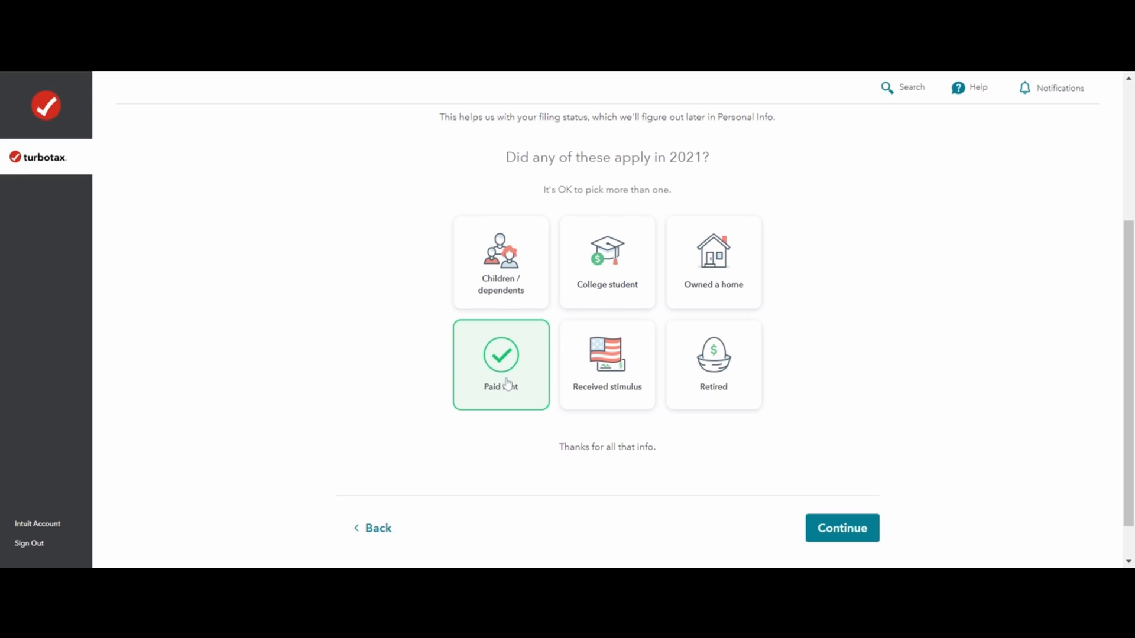
{"action": "left_click", "coordinate": [624, 402]}
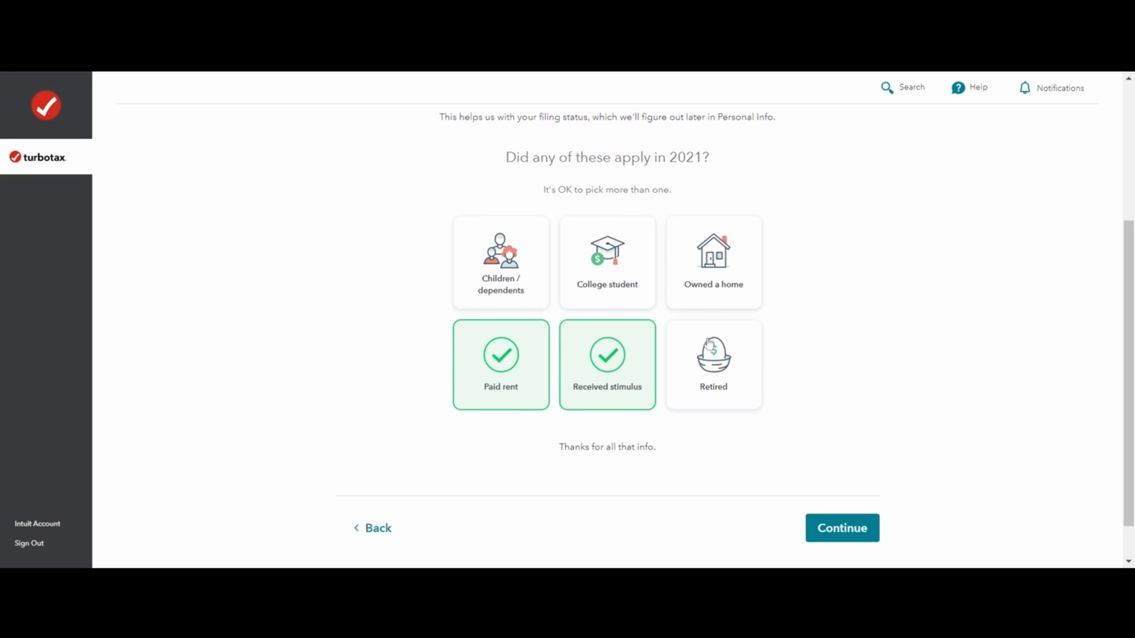
{"action": "left_click", "coordinate": [852, 538]}
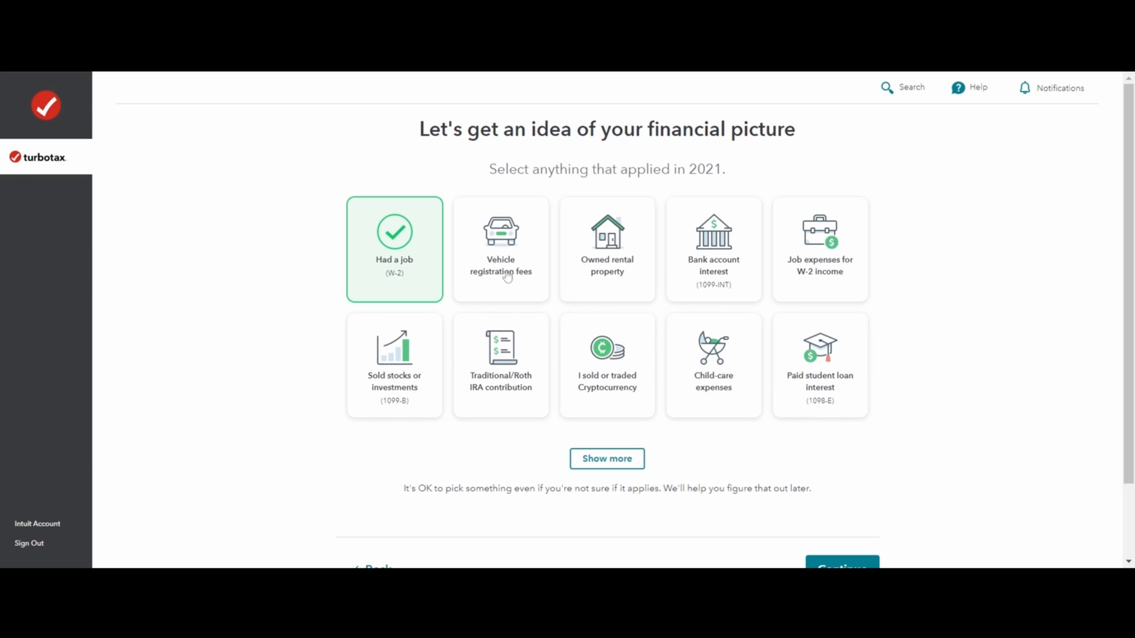
- Mark Vehicle registration fees, Bank account interest and Traditional/Roth IRA contribution as applying in 2021
{"action": "left_click", "coordinate": [499, 290]}
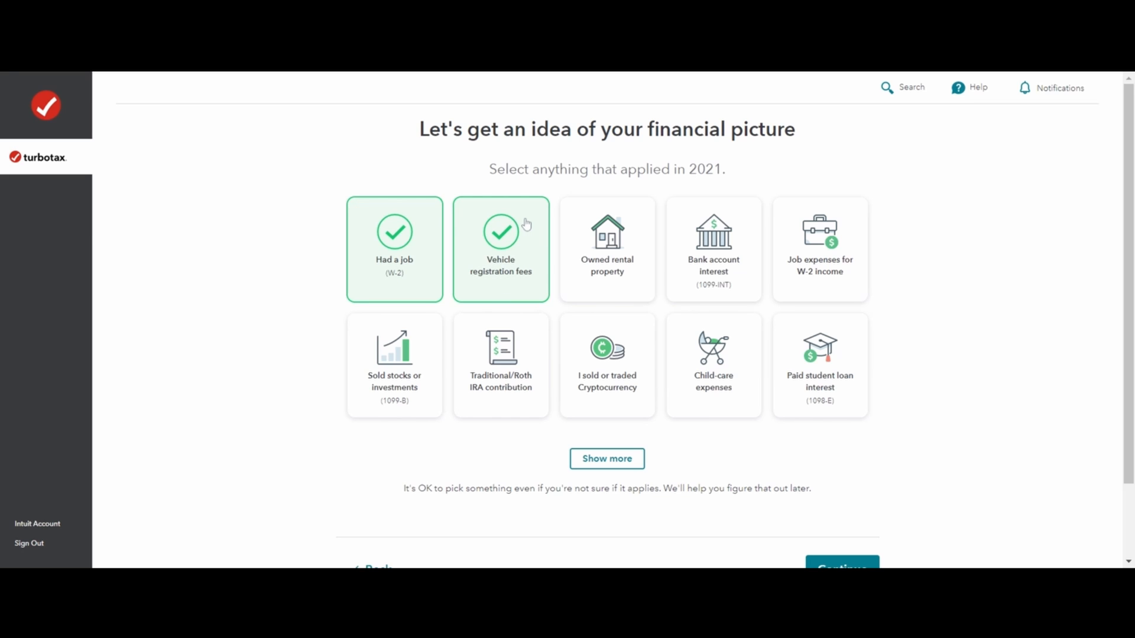
{"action": "left_click", "coordinate": [728, 251]}
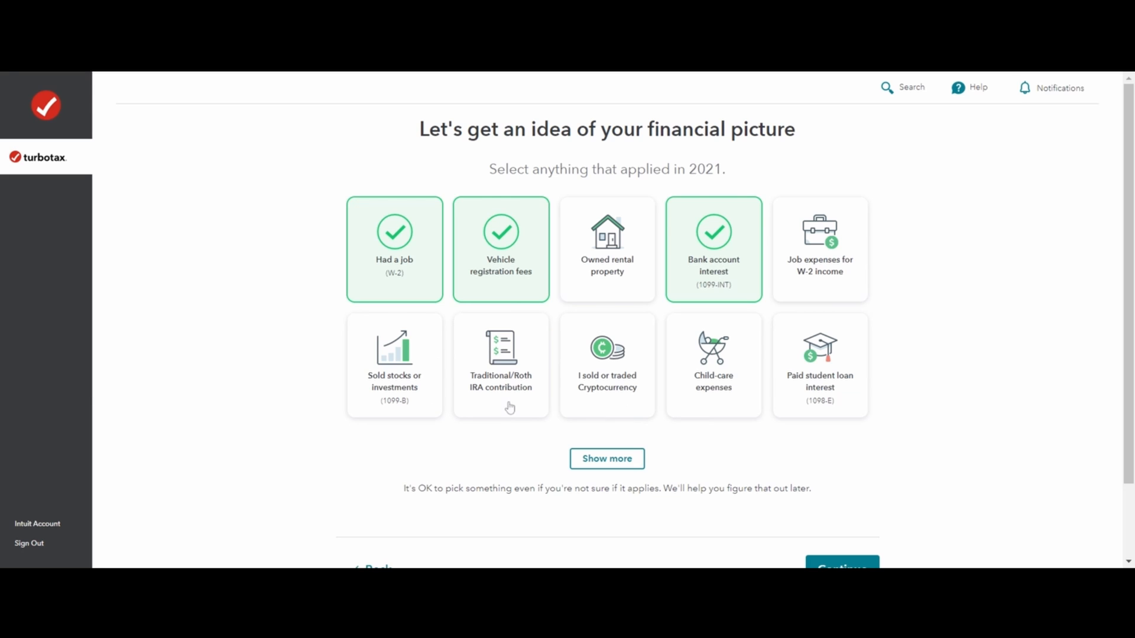
{"action": "left_click", "coordinate": [496, 355]}
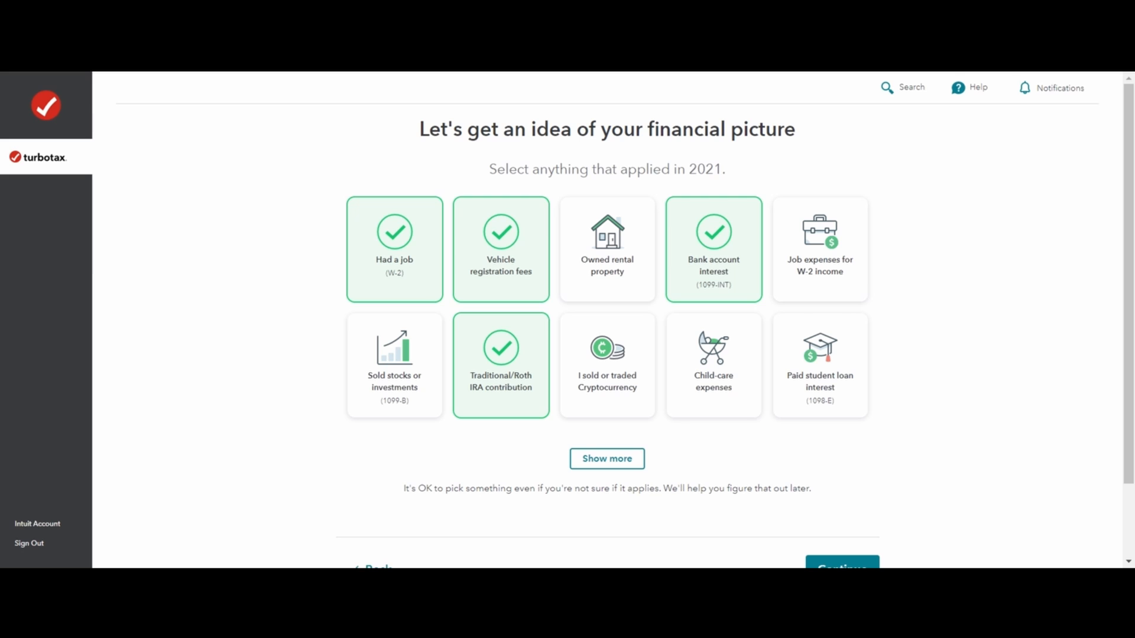
- Reveal more financial situations and mark Donations to charity and Medical expenses as applying in 2021
{"action": "scroll", "coordinate": [773, 405], "scroll_direction": "down", "scroll_amount": 1}
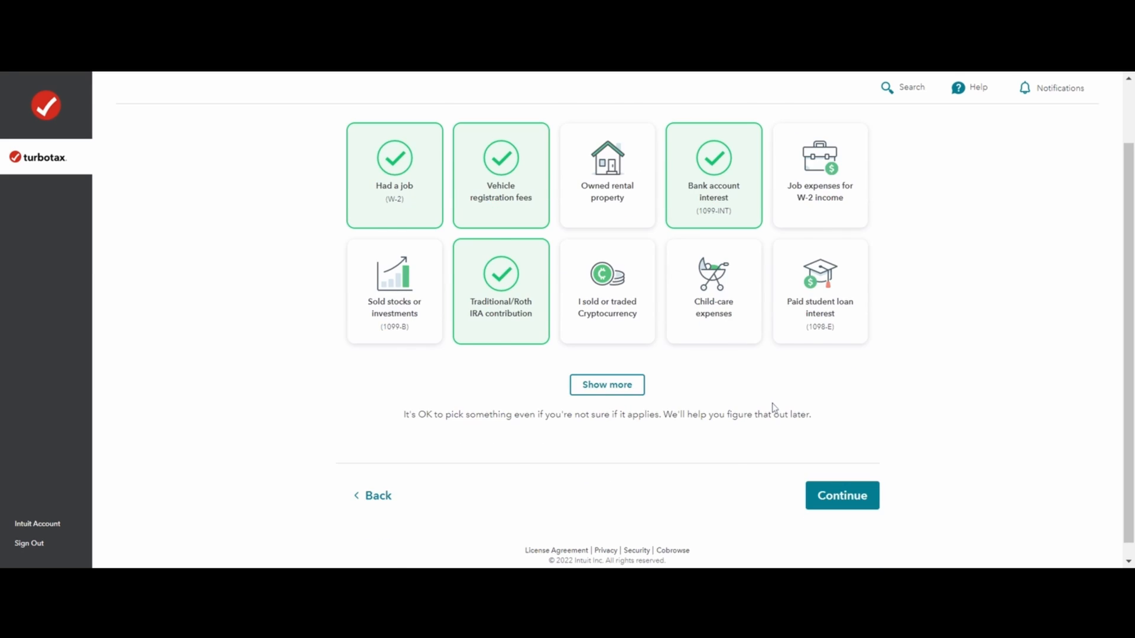
{"action": "scroll", "coordinate": [773, 408], "scroll_direction": "up", "scroll_amount": 1}
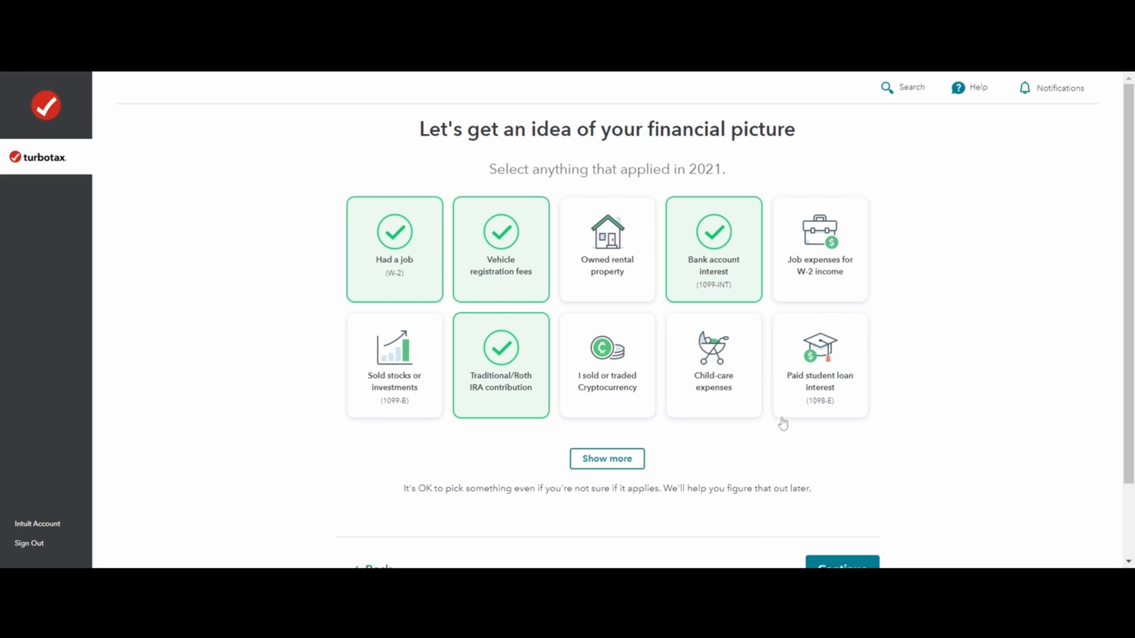
{"action": "left_click", "coordinate": [633, 467]}
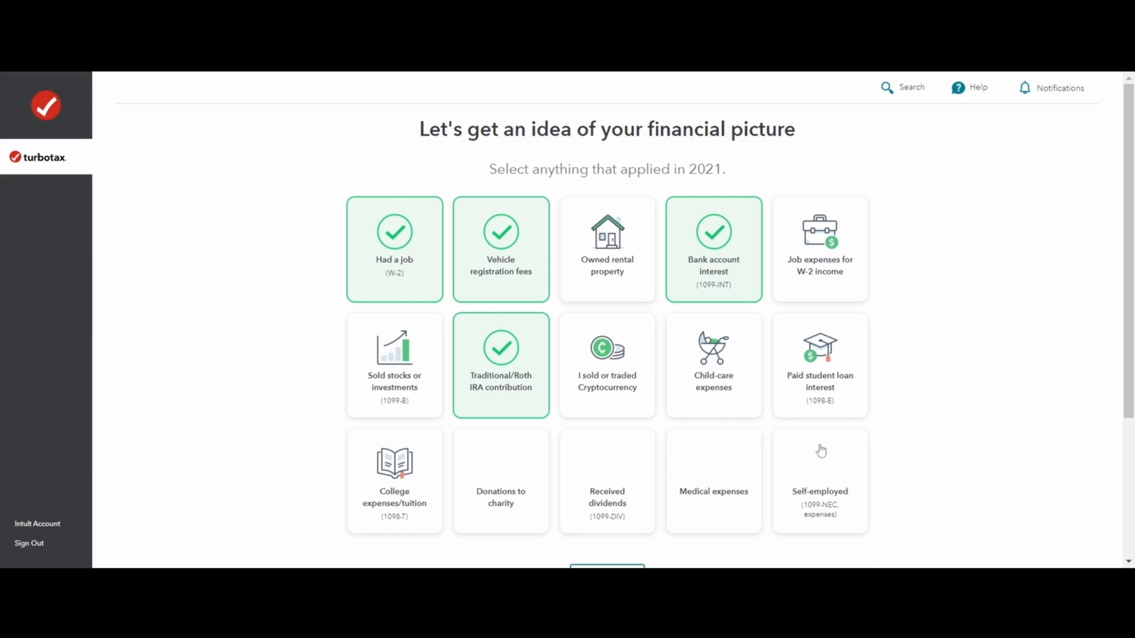
{"action": "scroll", "coordinate": [1003, 406], "scroll_direction": "down", "scroll_amount": 1}
{"action": "scroll", "coordinate": [603, 497], "scroll_direction": "down", "scroll_amount": 1}
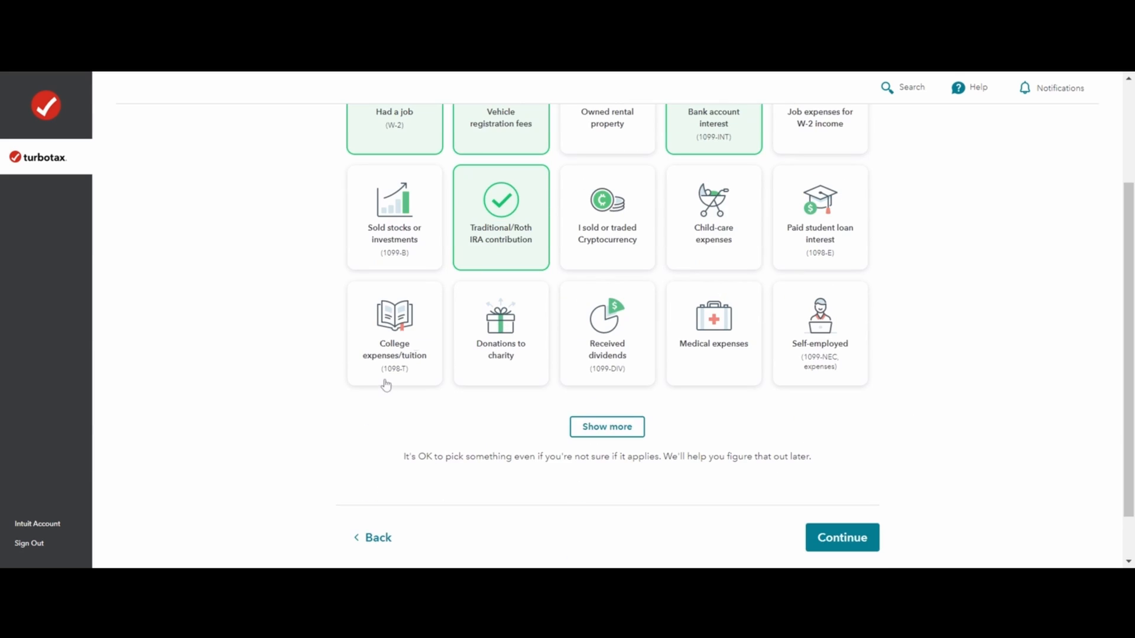
{"action": "left_click", "coordinate": [513, 381]}
{"action": "scroll", "coordinate": [511, 367], "scroll_direction": "up", "scroll_amount": 2}
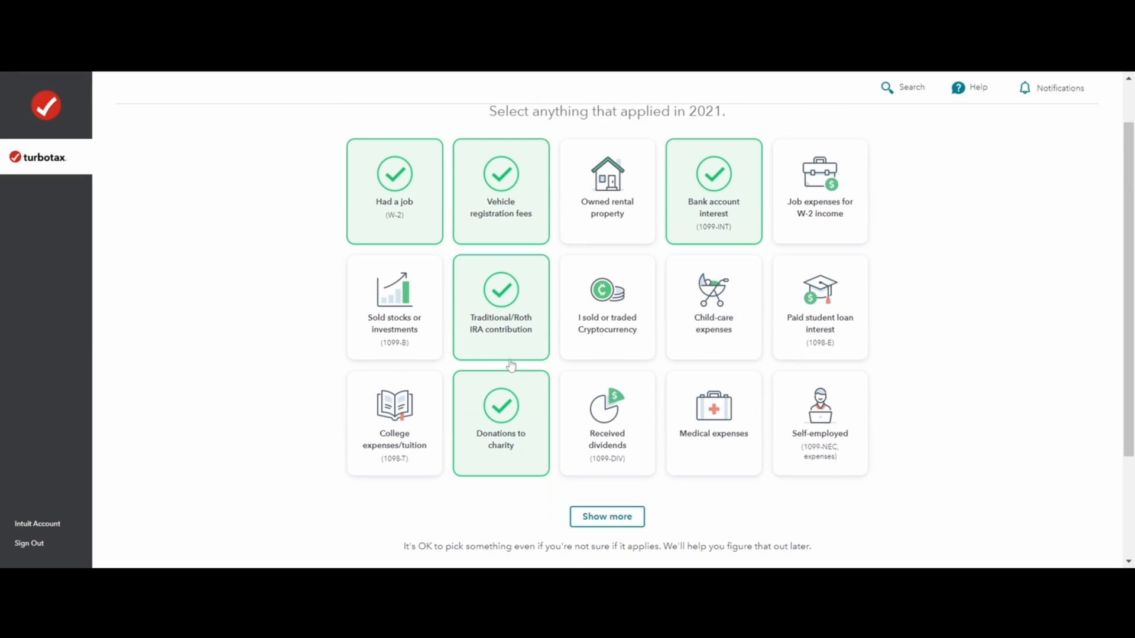
{"action": "scroll", "coordinate": [512, 363], "scroll_direction": "down", "scroll_amount": 1}
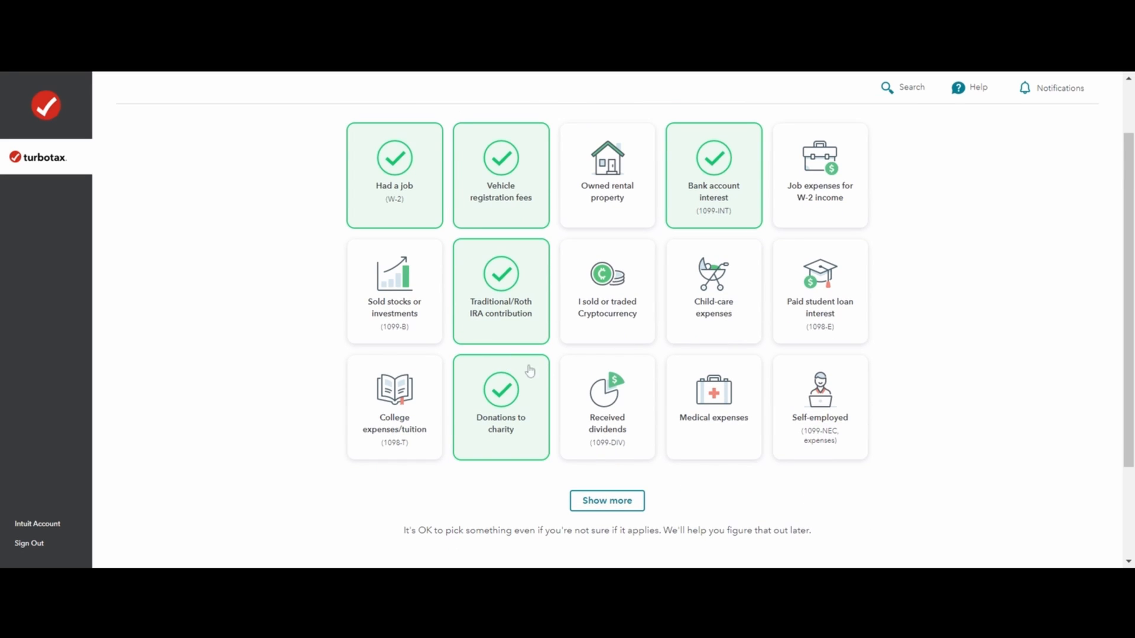
{"action": "scroll", "coordinate": [515, 387], "scroll_direction": "down", "scroll_amount": 2}
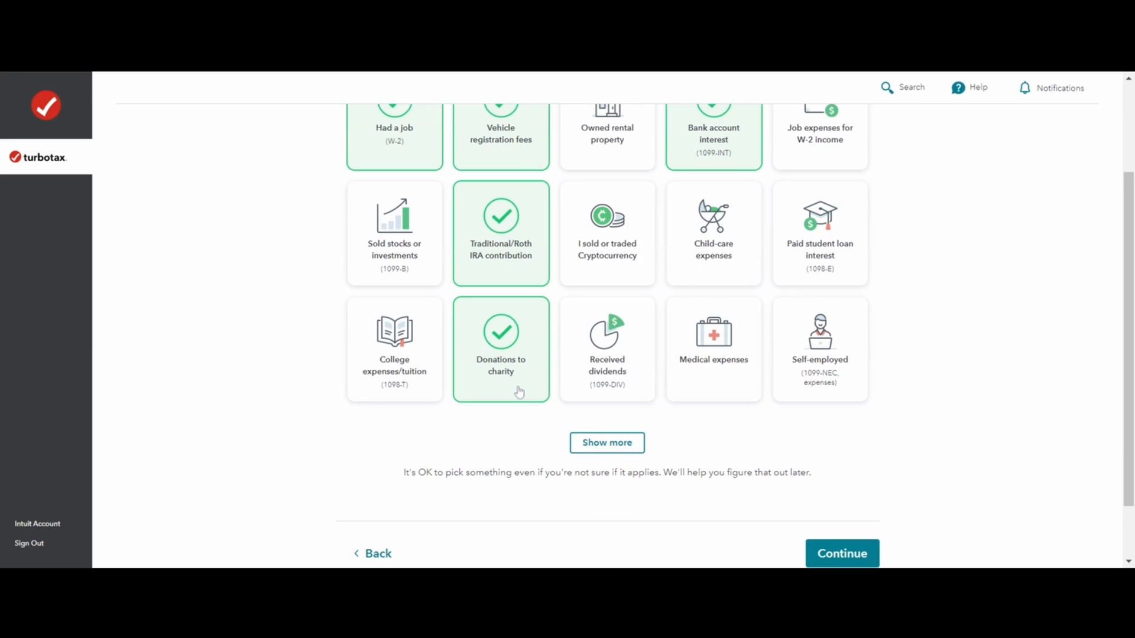
{"action": "left_click", "coordinate": [729, 365]}
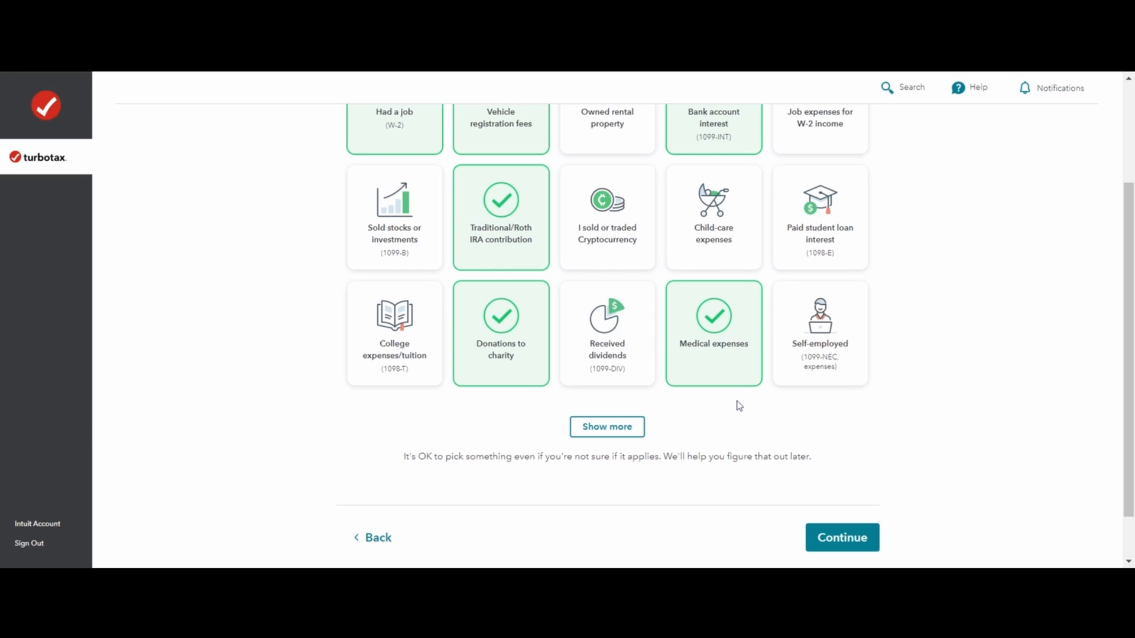
- Reveal the remaining financial situations, mark Health savings account as applying, and submit the financial picture
{"action": "scroll", "coordinate": [726, 409], "scroll_direction": "down", "scroll_amount": 2}
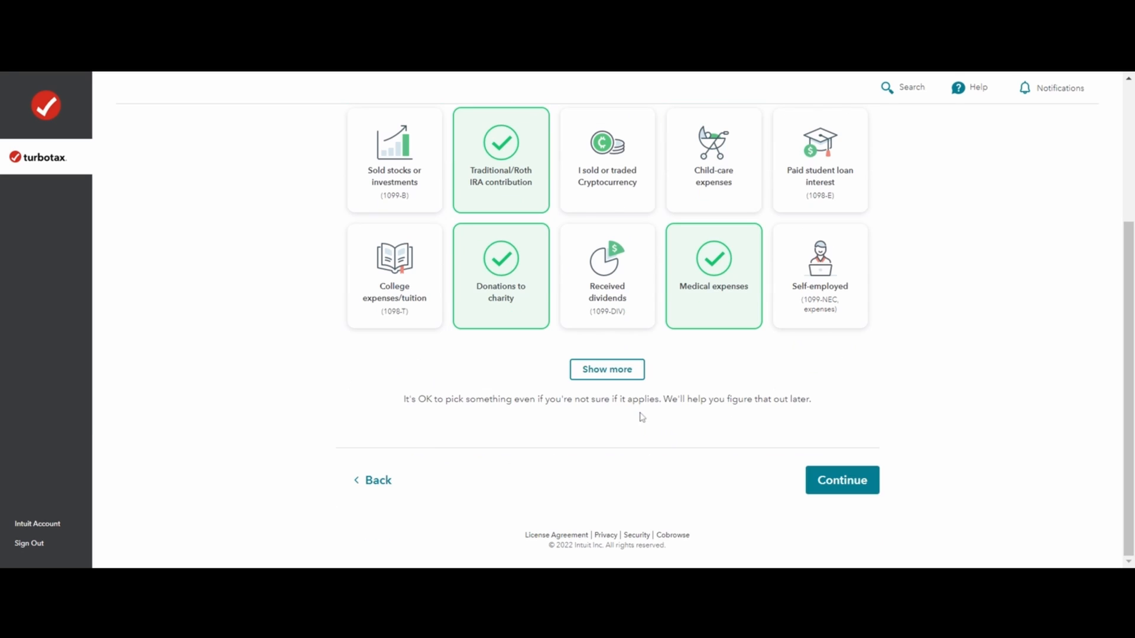
{"action": "left_click", "coordinate": [604, 370]}
{"action": "scroll", "coordinate": [597, 377], "scroll_direction": "down", "scroll_amount": 2}
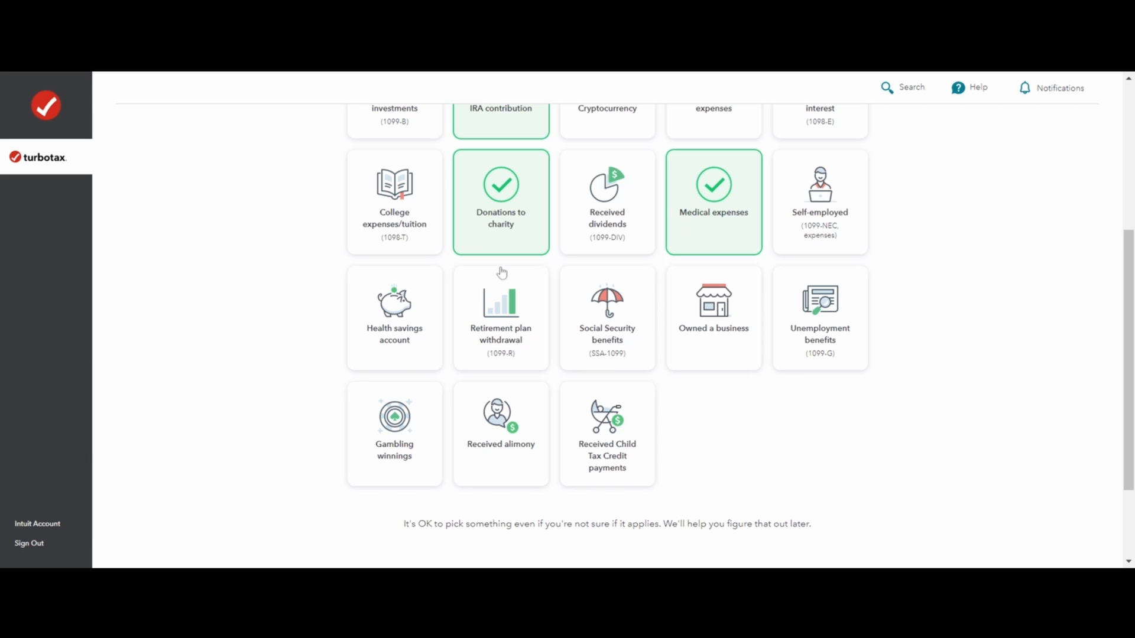
{"action": "scroll", "coordinate": [683, 503], "scroll_direction": "up", "scroll_amount": 5}
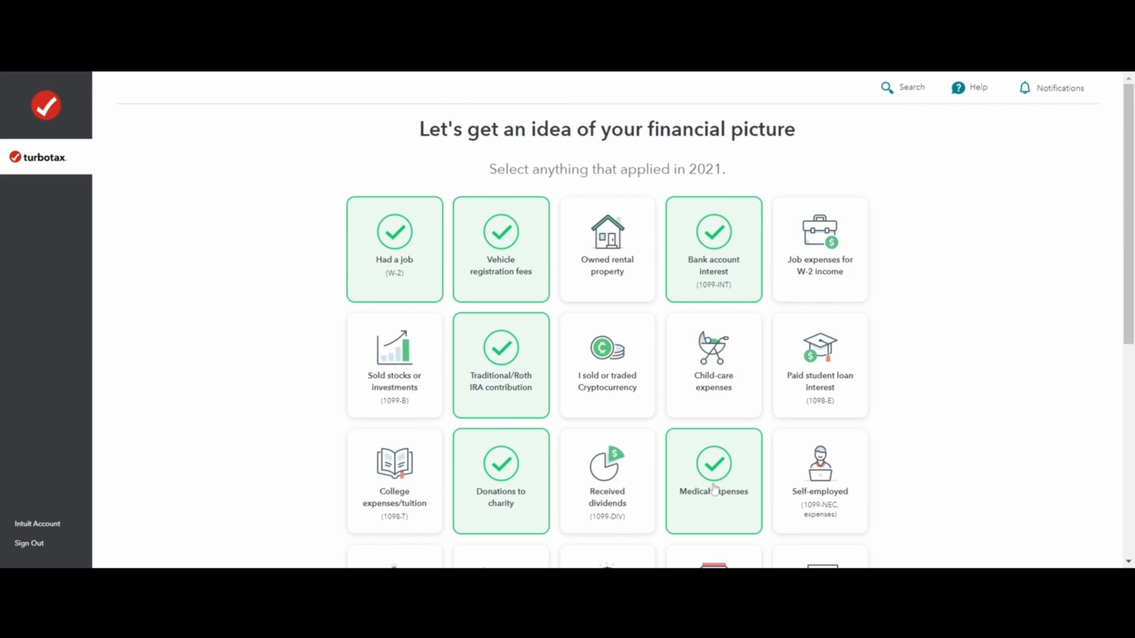
{"action": "scroll", "coordinate": [714, 490], "scroll_direction": "down", "scroll_amount": 5}
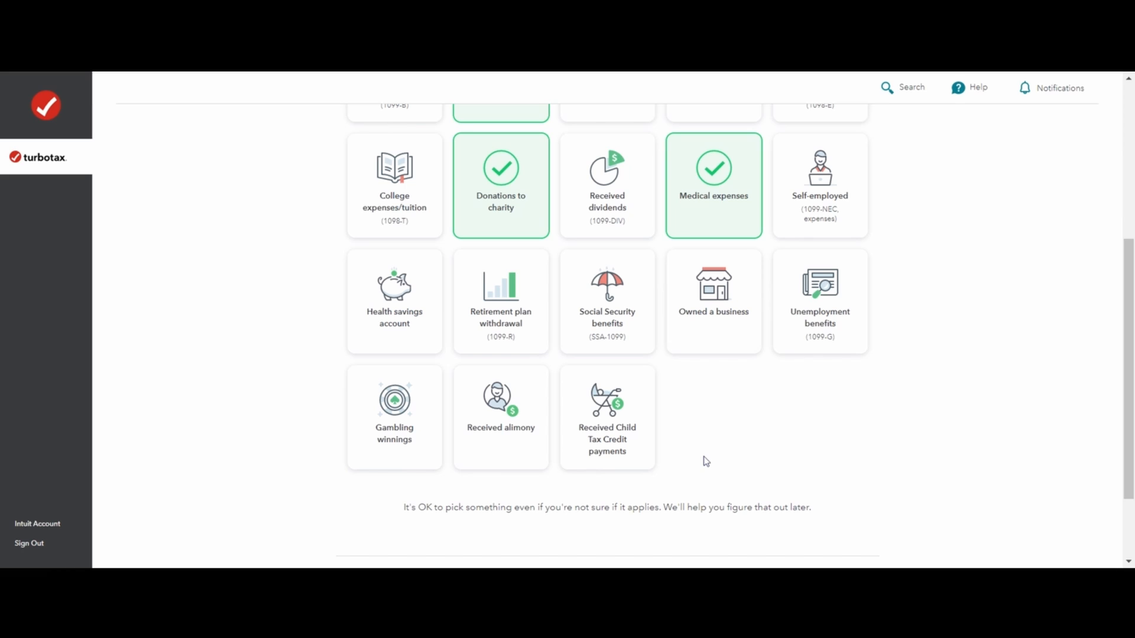
{"action": "left_click", "coordinate": [395, 305]}
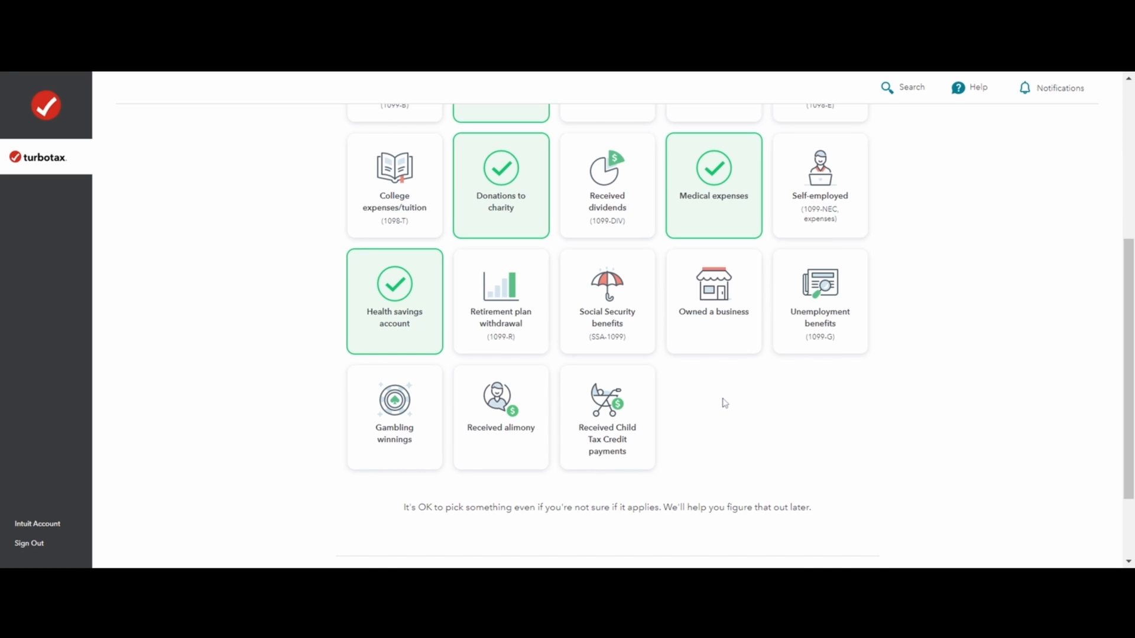
{"action": "scroll", "coordinate": [725, 403], "scroll_direction": "down", "scroll_amount": 2}
{"action": "left_click", "coordinate": [877, 479]}
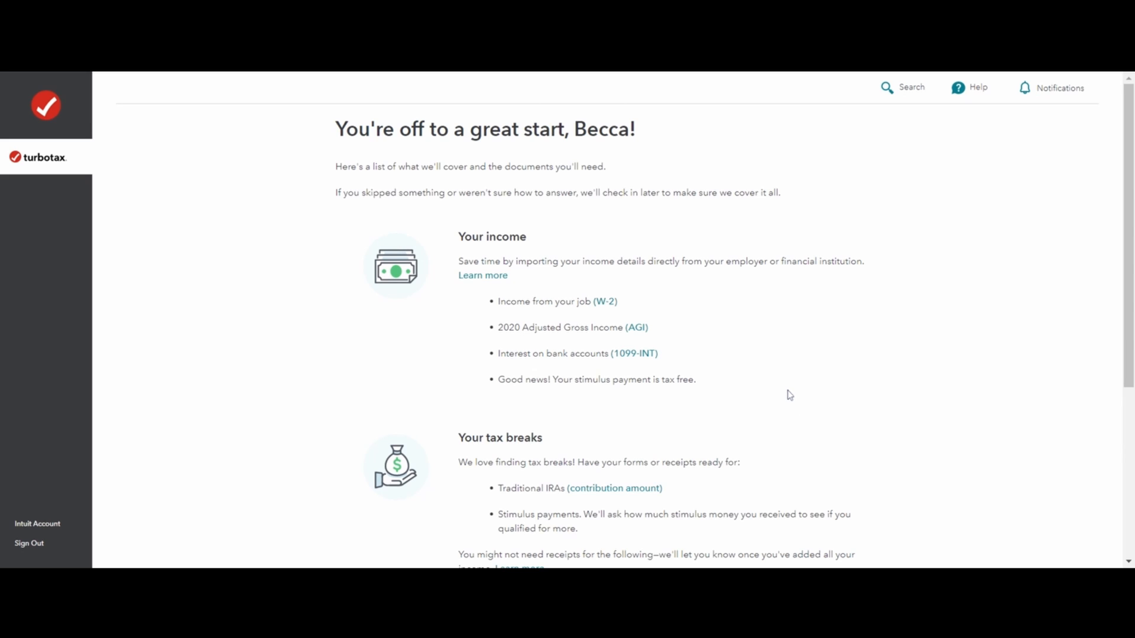
- Review the list of needed income and tax-break documents, expand the Stimulus tax tip, and continue past it
{"action": "scroll", "coordinate": [530, 253], "scroll_direction": "down", "scroll_amount": 5}
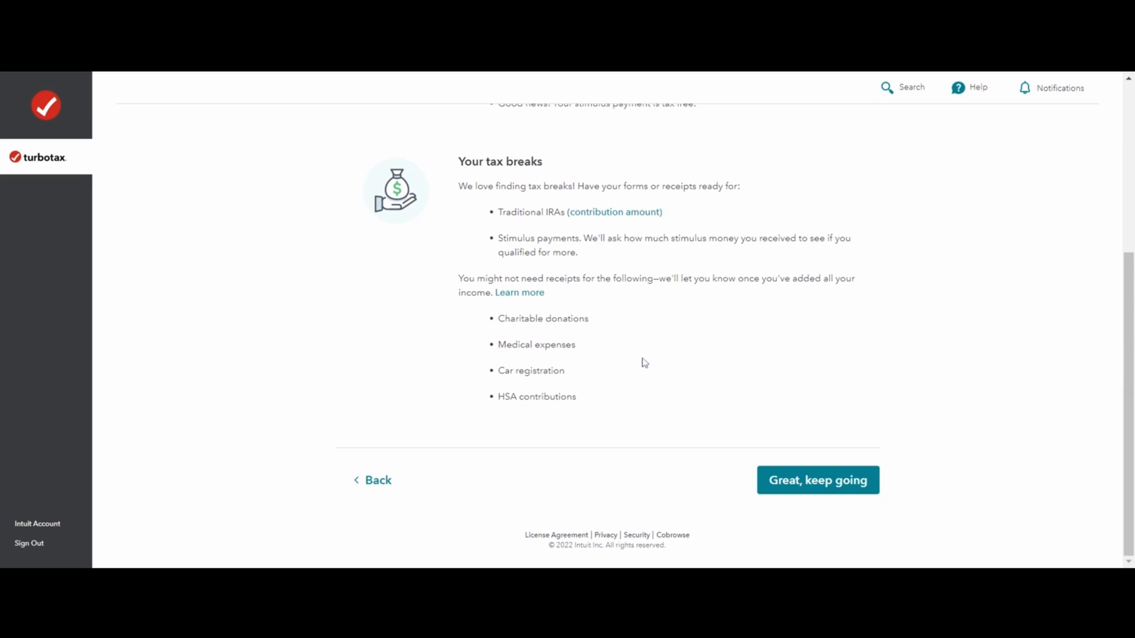
{"action": "left_click", "coordinate": [836, 492]}
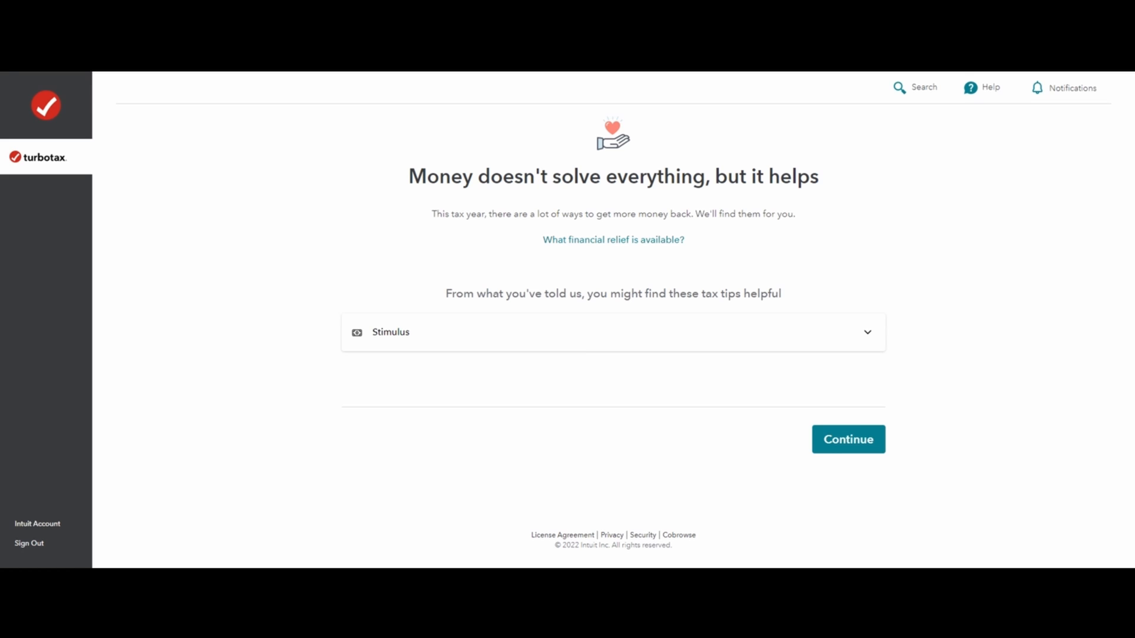
{"action": "left_click", "coordinate": [872, 350]}
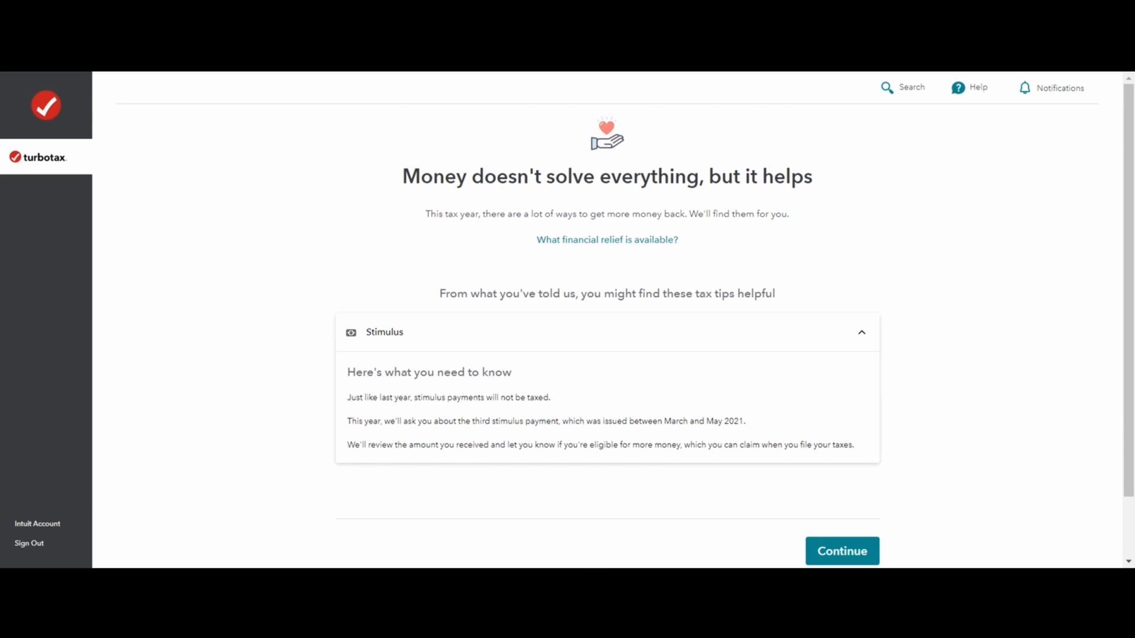
{"action": "scroll", "coordinate": [694, 453], "scroll_direction": "down", "scroll_amount": 2}
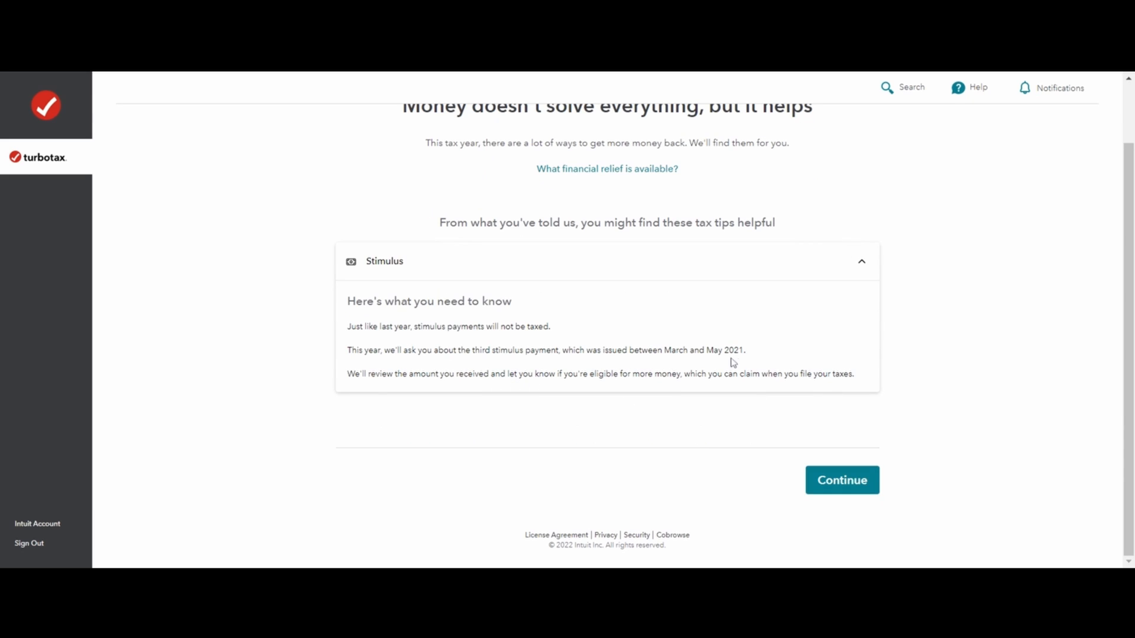
{"action": "left_click", "coordinate": [855, 491]}
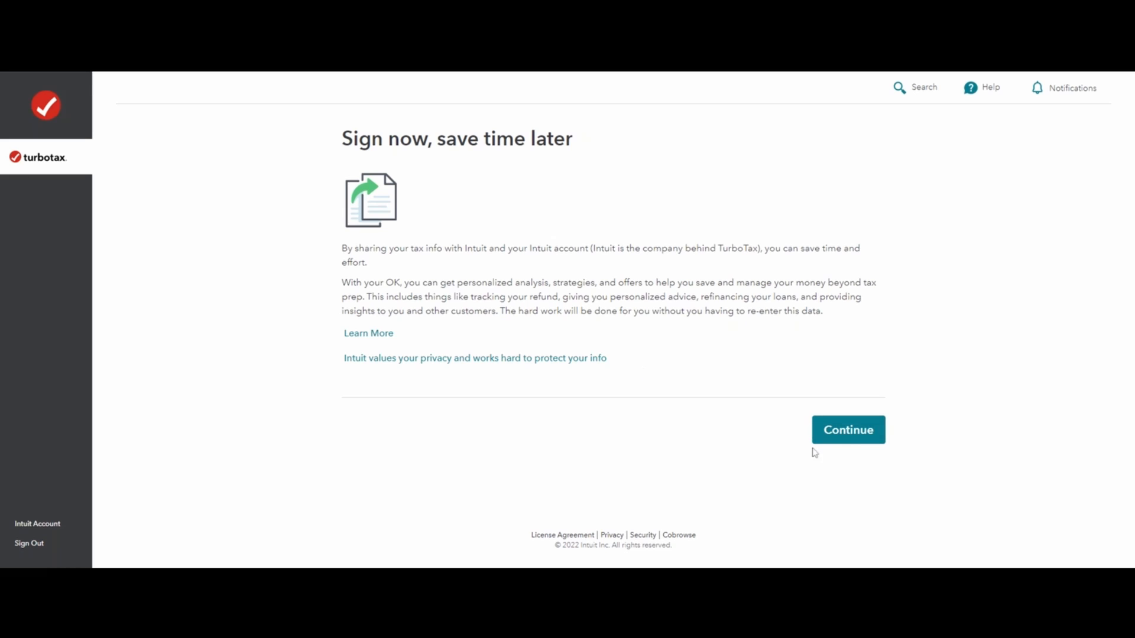
- Look through the consent form for disclosing tax return information to Intuit and decline it unsigned
{"action": "left_click", "coordinate": [874, 436]}
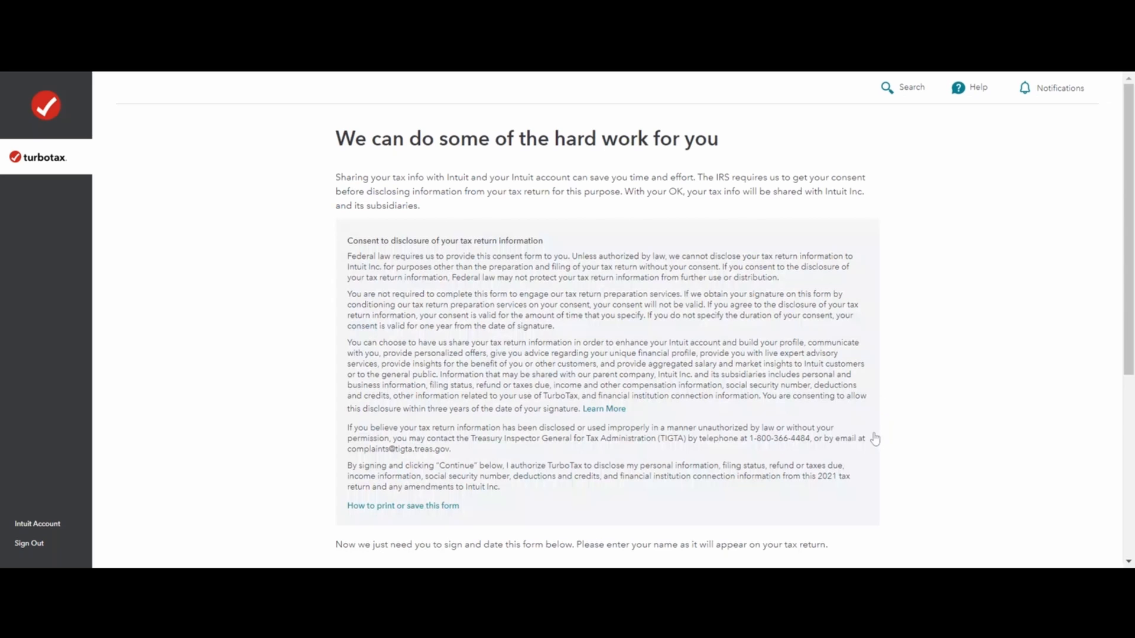
{"action": "scroll", "coordinate": [917, 408], "scroll_direction": "down", "scroll_amount": 5}
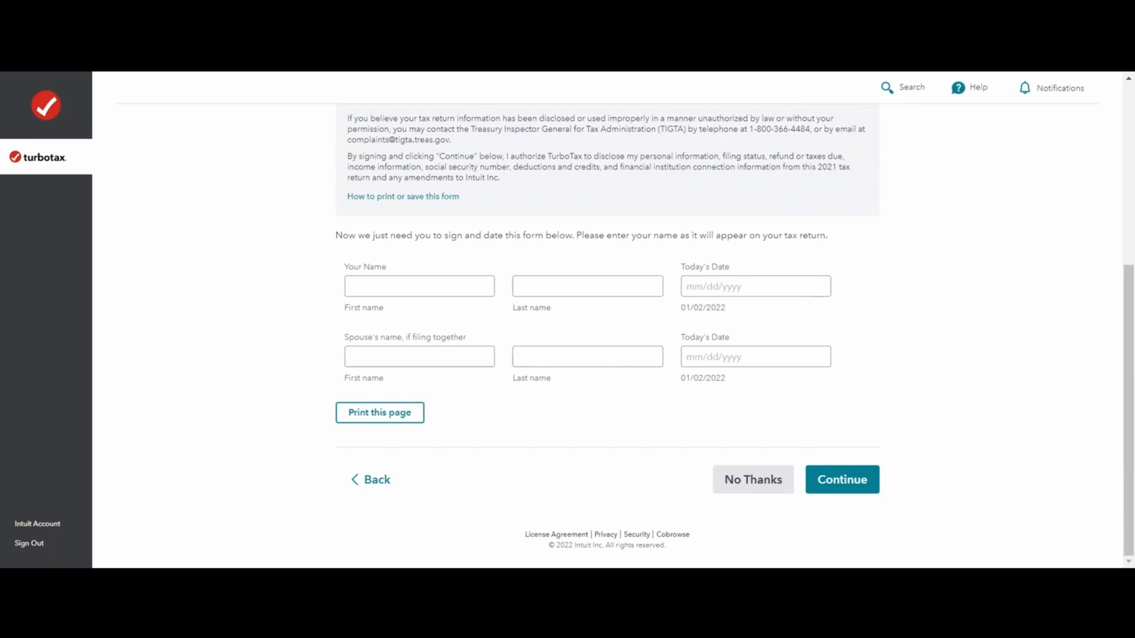
{"action": "scroll", "coordinate": [943, 349], "scroll_direction": "up", "scroll_amount": 6}
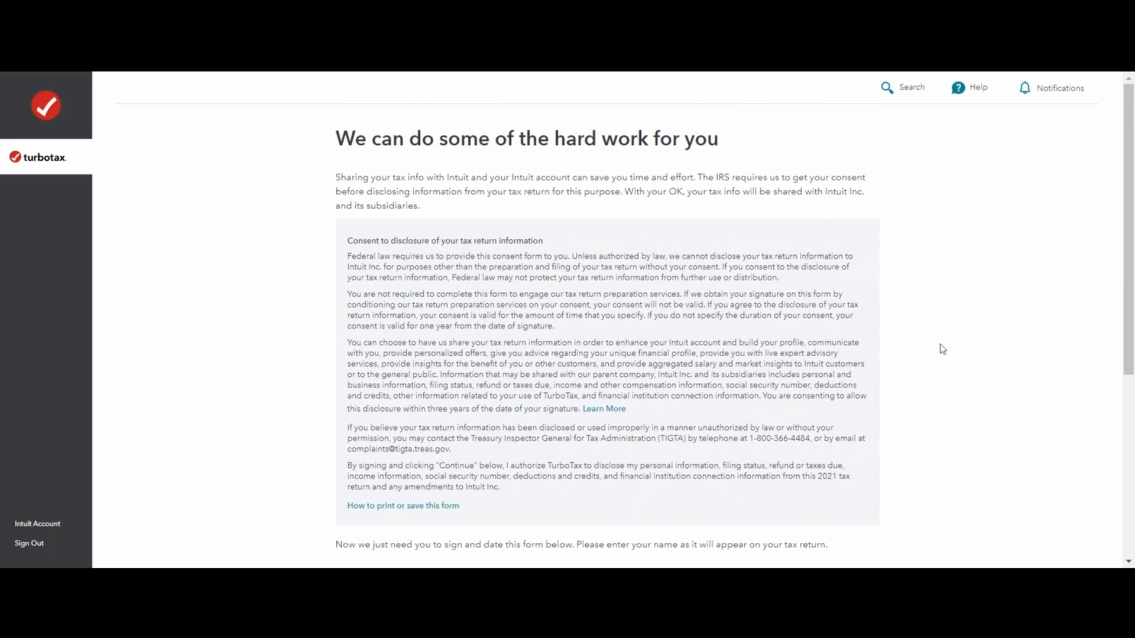
{"action": "scroll", "coordinate": [943, 349], "scroll_direction": "down", "scroll_amount": 6}
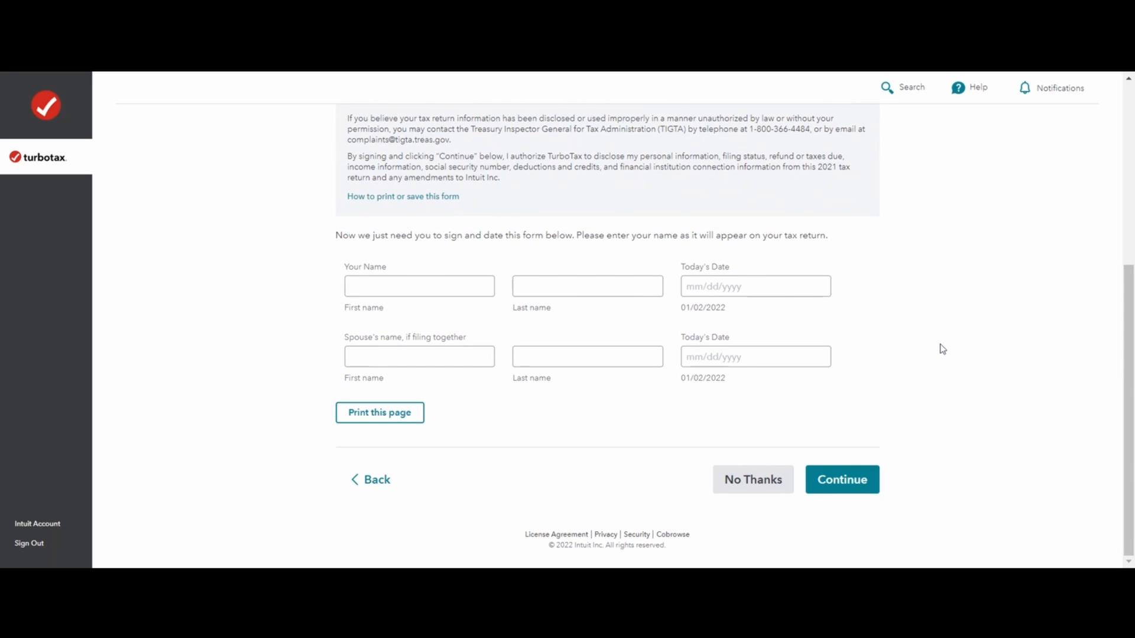
{"action": "left_click", "coordinate": [753, 479]}
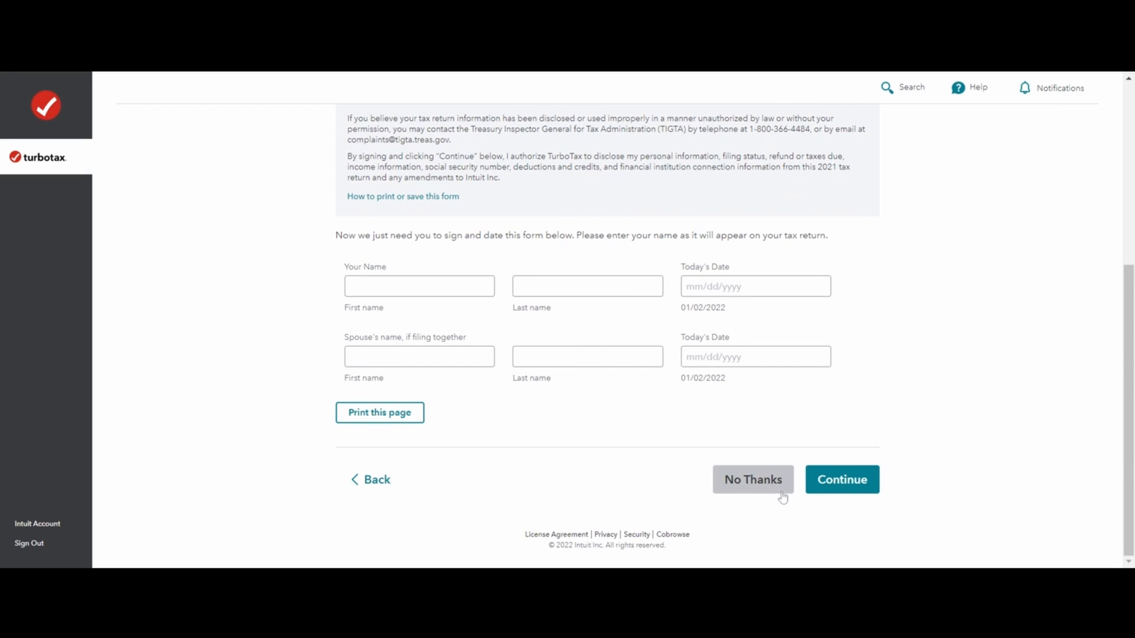
- Look through the consent form for using tax return information for personalized offers and decline it unsigned
{"action": "scroll", "coordinate": [945, 399], "scroll_direction": "down", "scroll_amount": 1}
{"action": "scroll", "coordinate": [947, 398], "scroll_direction": "down", "scroll_amount": 2}
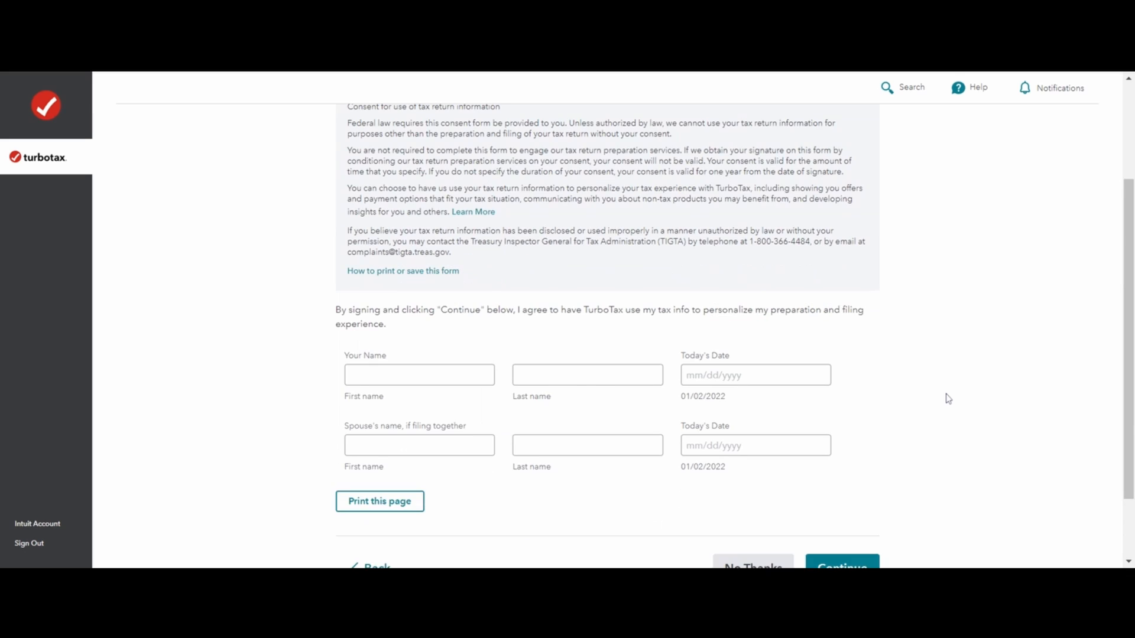
{"action": "scroll", "coordinate": [973, 393], "scroll_direction": "up", "scroll_amount": 3}
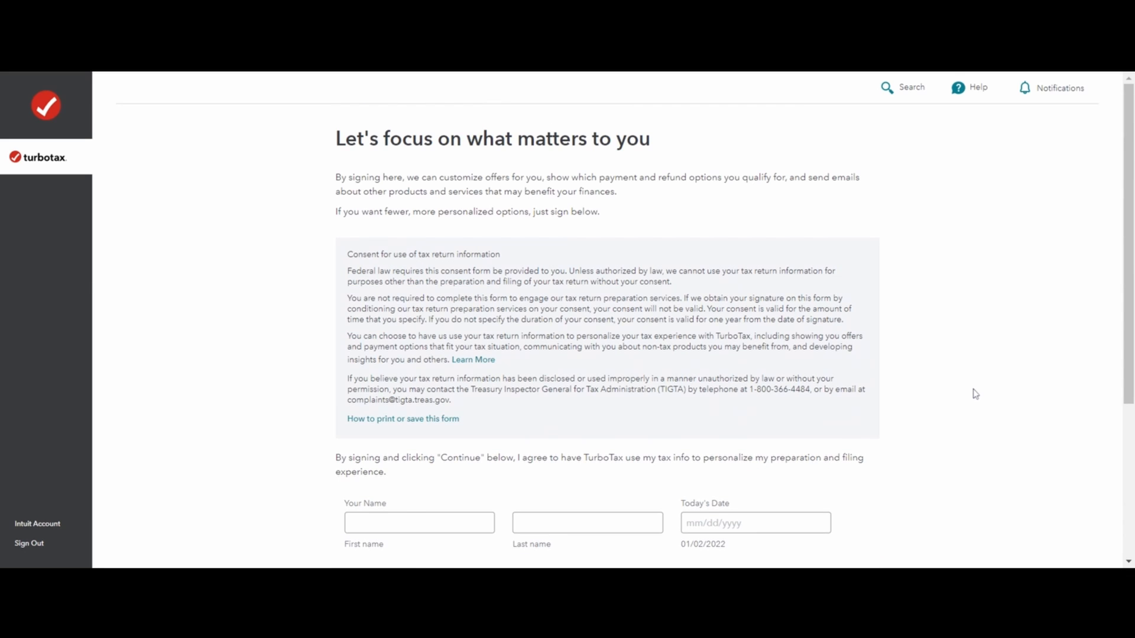
{"action": "scroll", "coordinate": [973, 393], "scroll_direction": "down", "scroll_amount": 3}
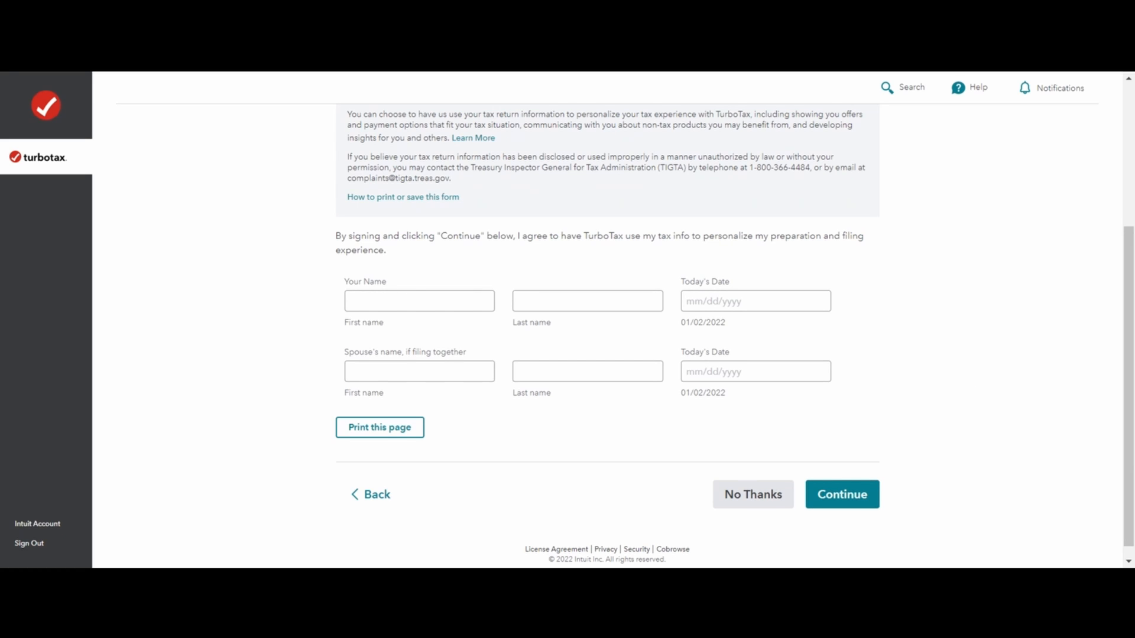
{"action": "scroll", "coordinate": [704, 242], "scroll_direction": "up", "scroll_amount": 4}
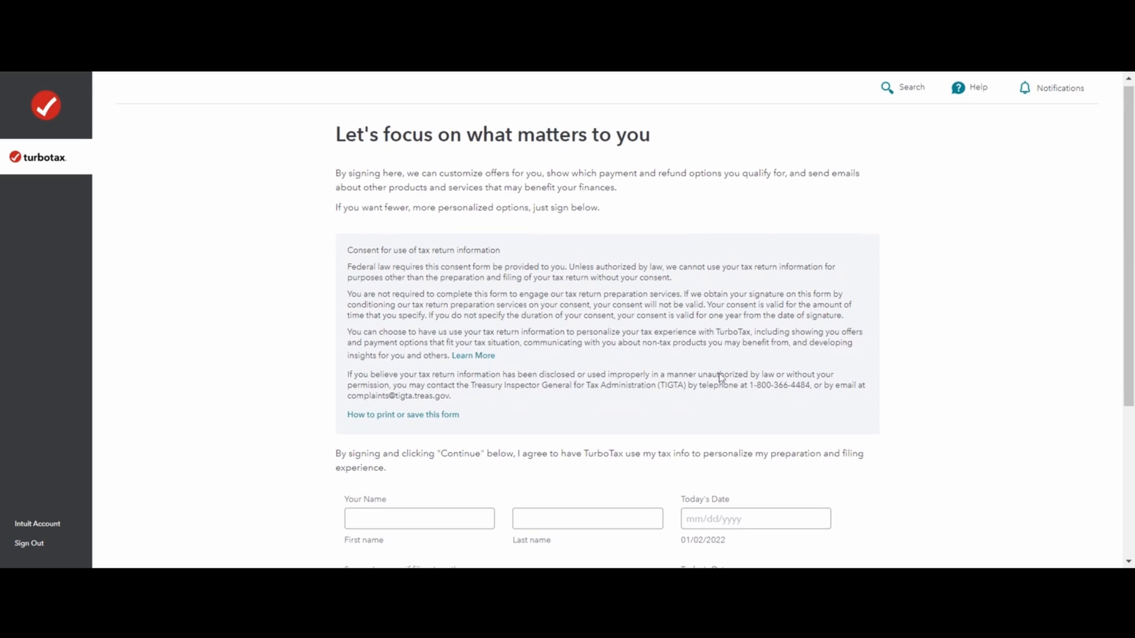
{"action": "scroll", "coordinate": [720, 378], "scroll_direction": "down", "scroll_amount": 3}
{"action": "left_click", "coordinate": [772, 480]}
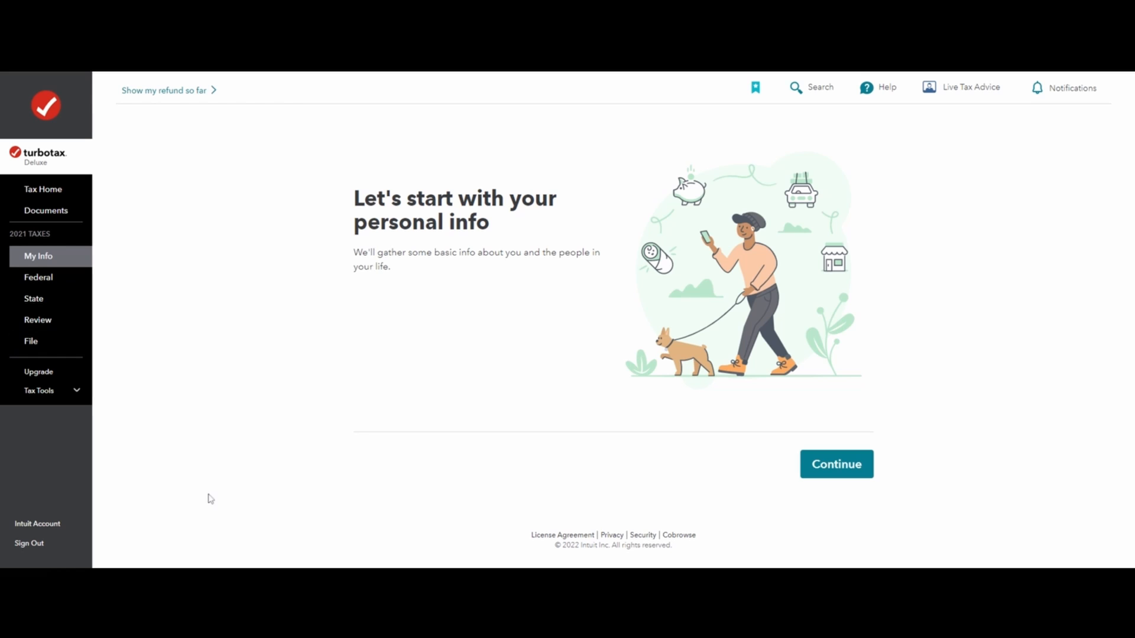
- Open the personal info form, look through its sections, and return to the Social Security number field
{"action": "left_click", "coordinate": [855, 478]}
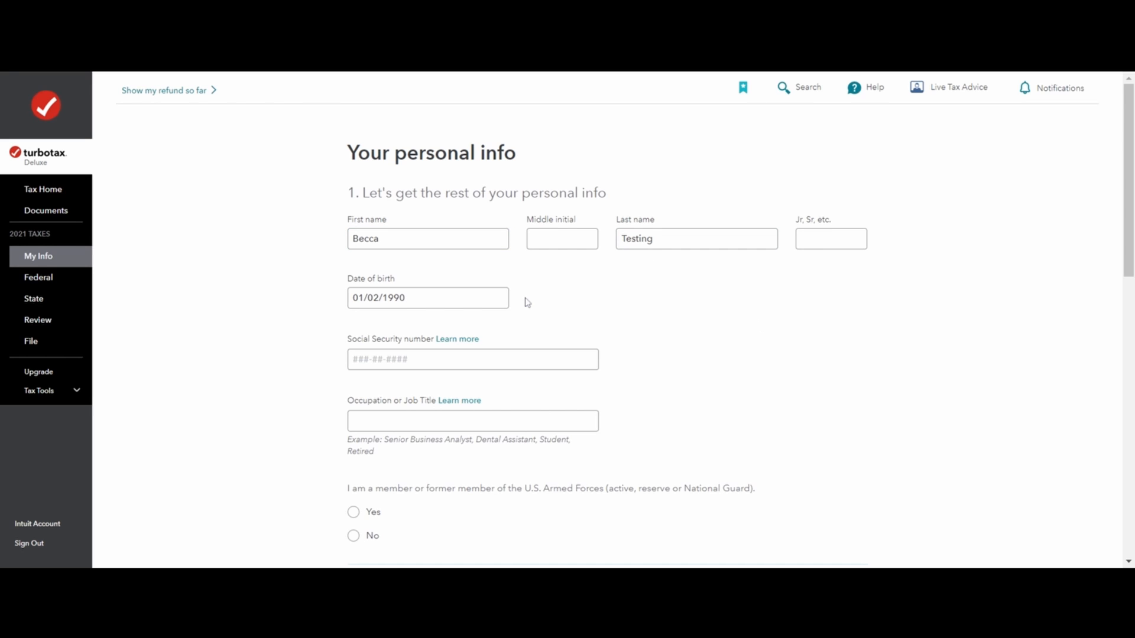
{"action": "scroll", "coordinate": [529, 295], "scroll_direction": "down", "scroll_amount": 1}
{"action": "left_click", "coordinate": [538, 282]}
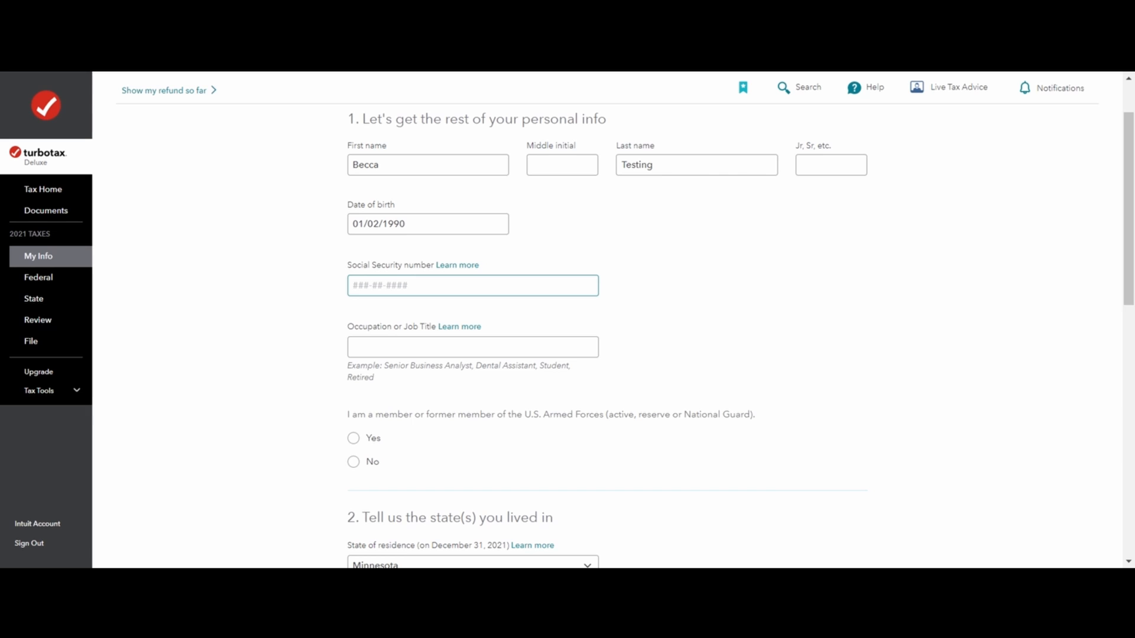
{"action": "scroll", "coordinate": [491, 450], "scroll_direction": "down", "scroll_amount": 4}
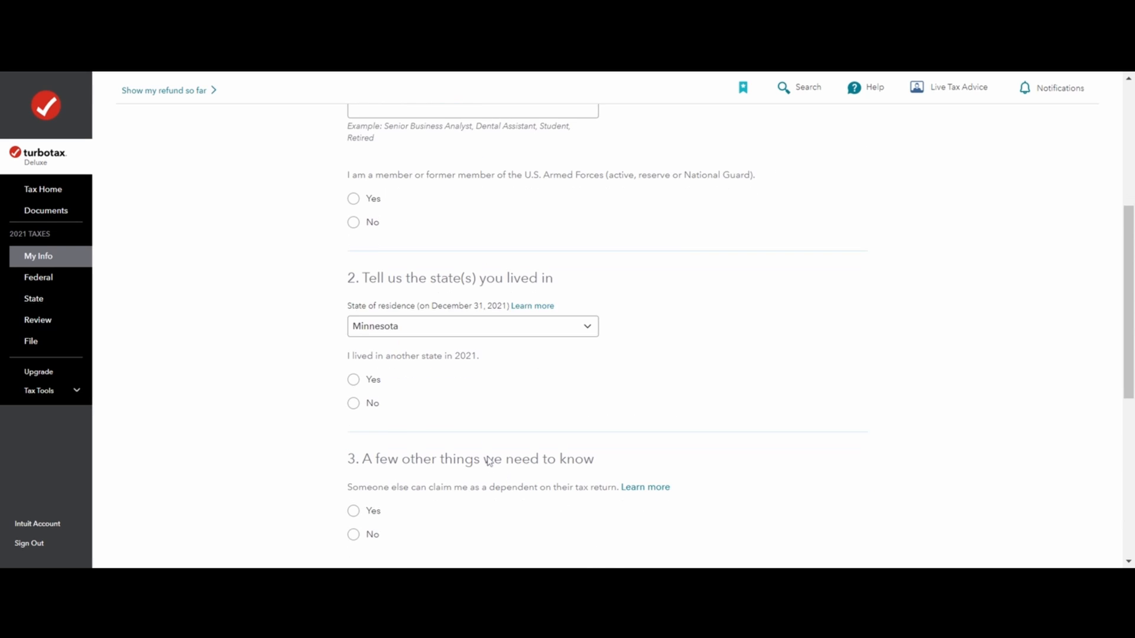
{"action": "scroll", "coordinate": [489, 462], "scroll_direction": "up", "scroll_amount": 4}
{"action": "scroll", "coordinate": [491, 456], "scroll_direction": "down", "scroll_amount": 6}
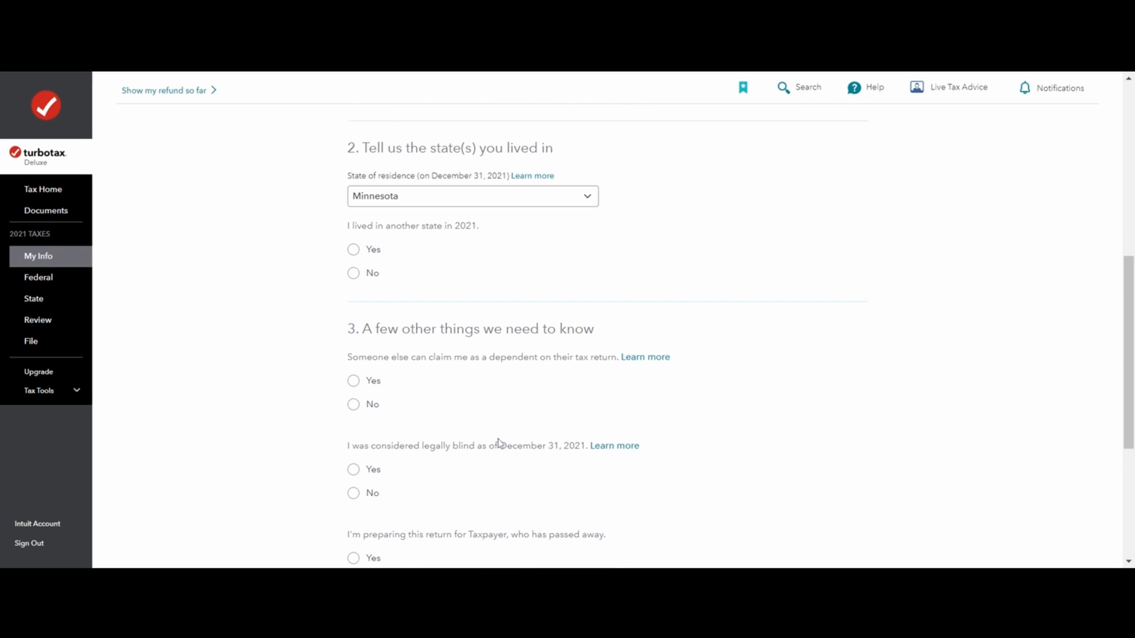
{"action": "scroll", "coordinate": [498, 444], "scroll_direction": "down", "scroll_amount": 4}
{"action": "scroll", "coordinate": [524, 459], "scroll_direction": "up", "scroll_amount": 12}
{"action": "left_click", "coordinate": [447, 361]}
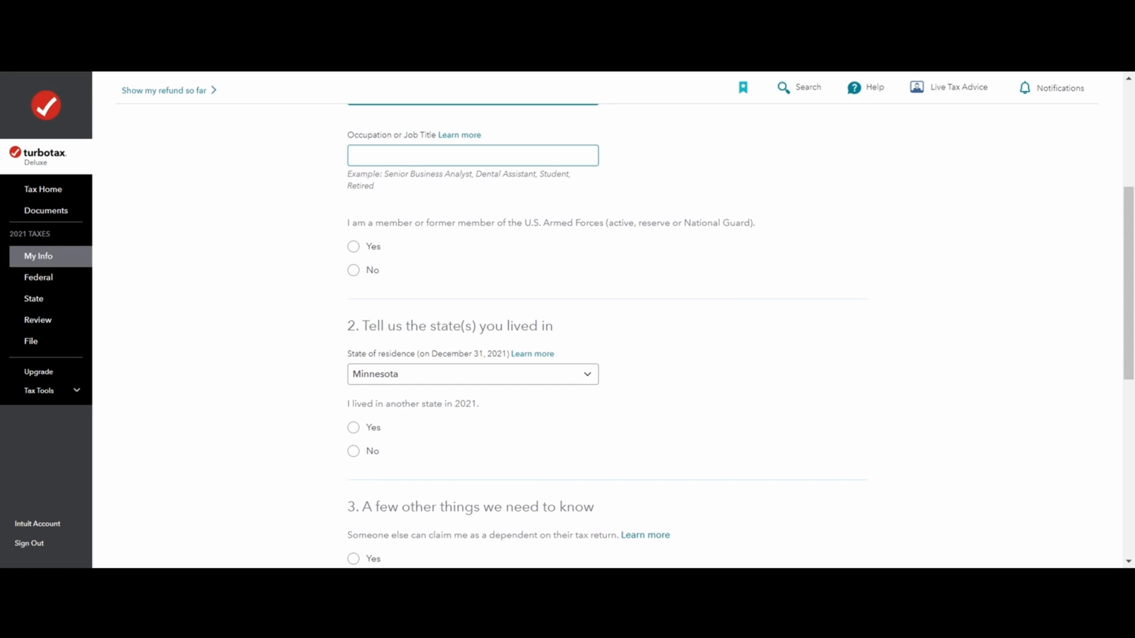
- Enter Turbo Tax Reviewer as the occupation and answer No to being a current or former U.S. Armed Forces member
{"action": "left_click", "coordinate": [520, 156]}
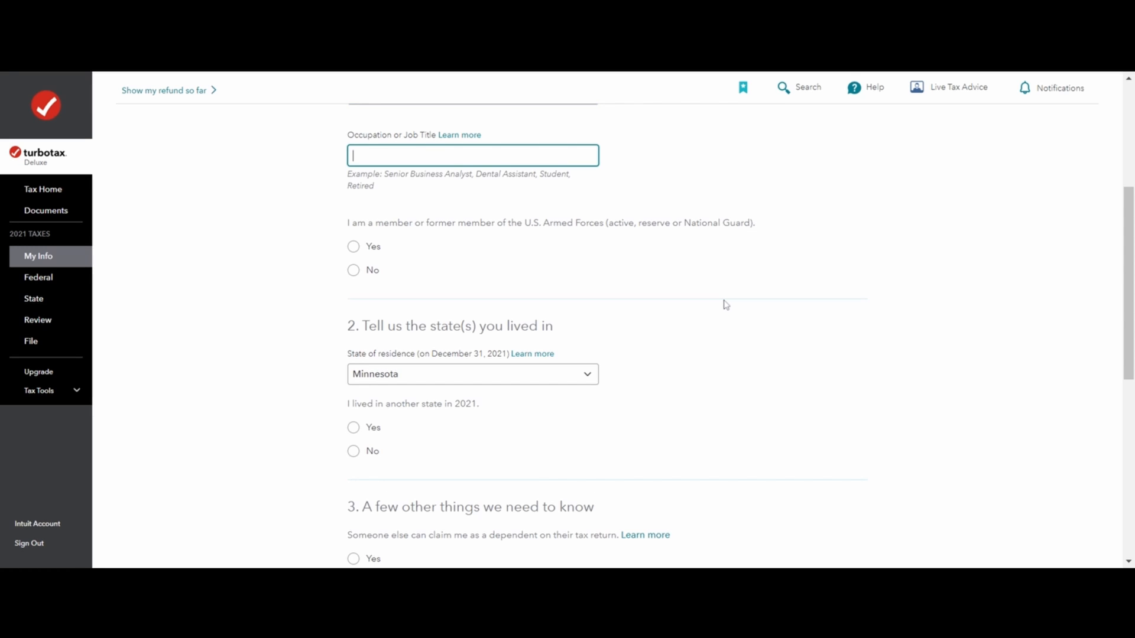
{"action": "type", "text": "Turb"}
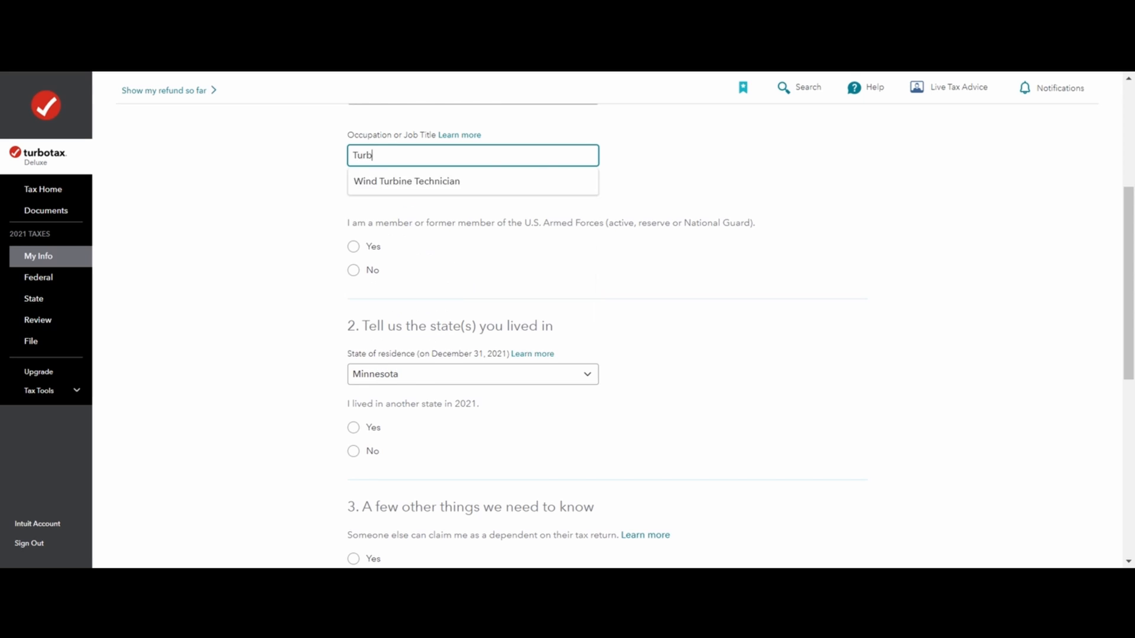
{"action": "type", "text": "o Tax"}
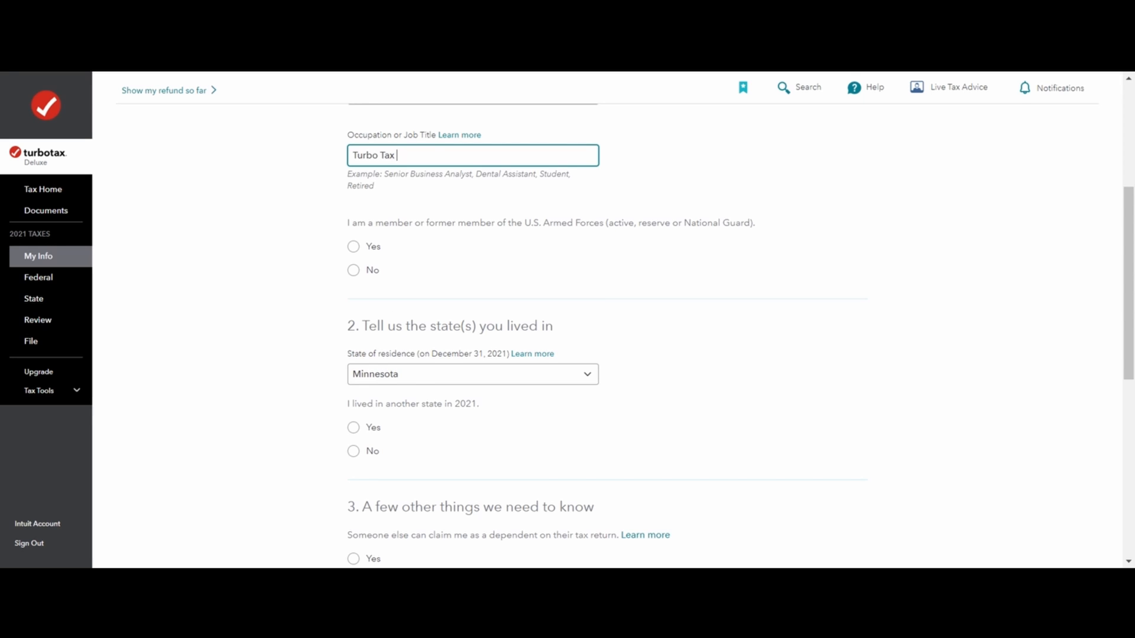
{"action": "type", "text": " Reviewer"}
{"action": "left_click", "coordinate": [363, 271]}
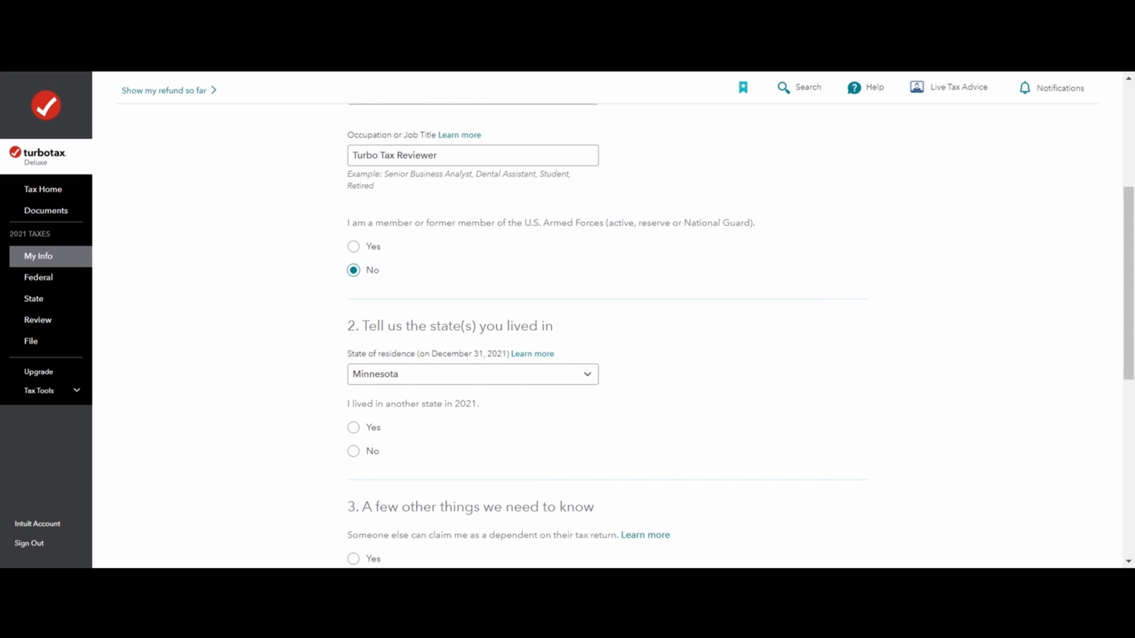
- Answer No to having lived in another state in 2021 and to being claimable as a dependent
{"action": "scroll", "coordinate": [477, 347], "scroll_direction": "down", "scroll_amount": 3}
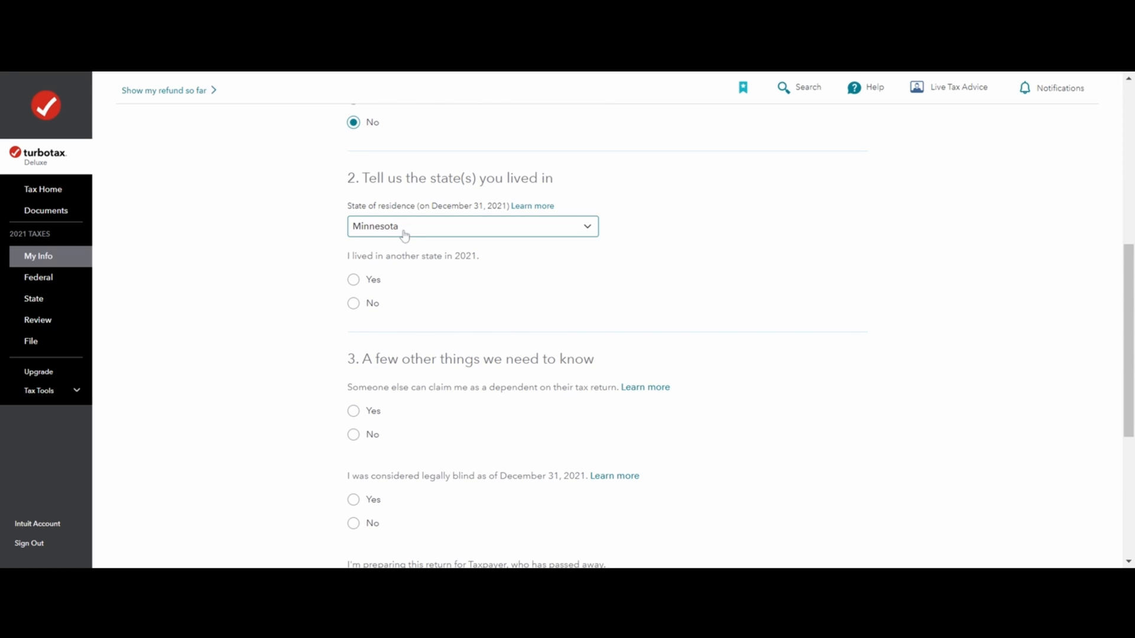
{"action": "left_click", "coordinate": [367, 310]}
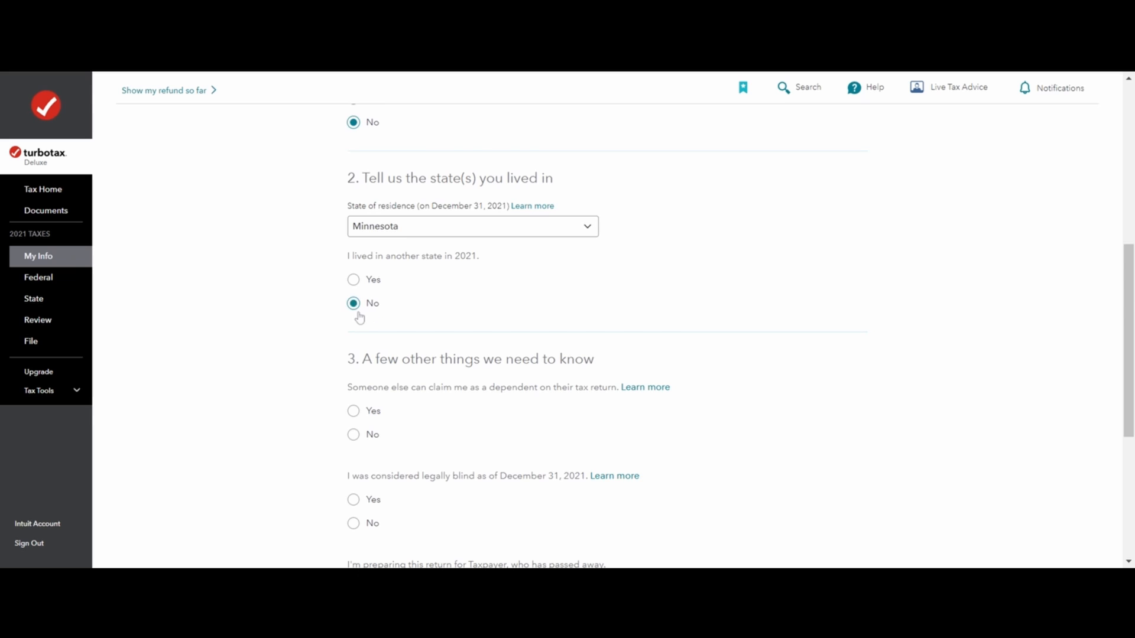
{"action": "scroll", "coordinate": [364, 313], "scroll_direction": "down", "scroll_amount": 3}
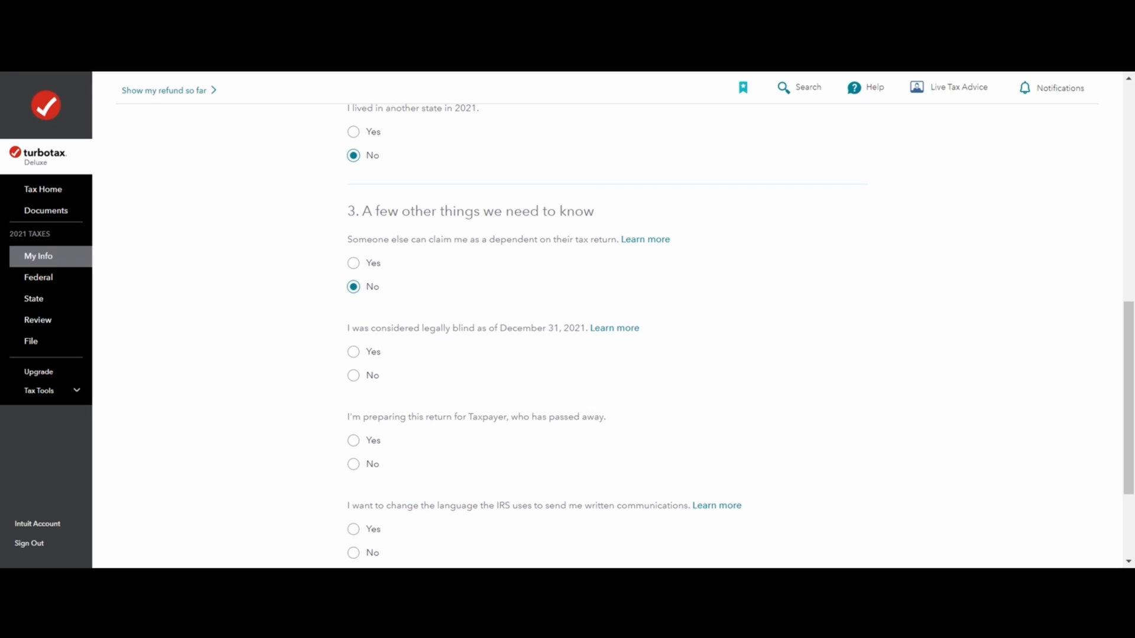
- Answer No to legal blindness, a deceased taxpayer and changing the IRS communication language, and submit the personal info
{"action": "scroll", "coordinate": [261, 286], "scroll_direction": "down", "scroll_amount": 2}
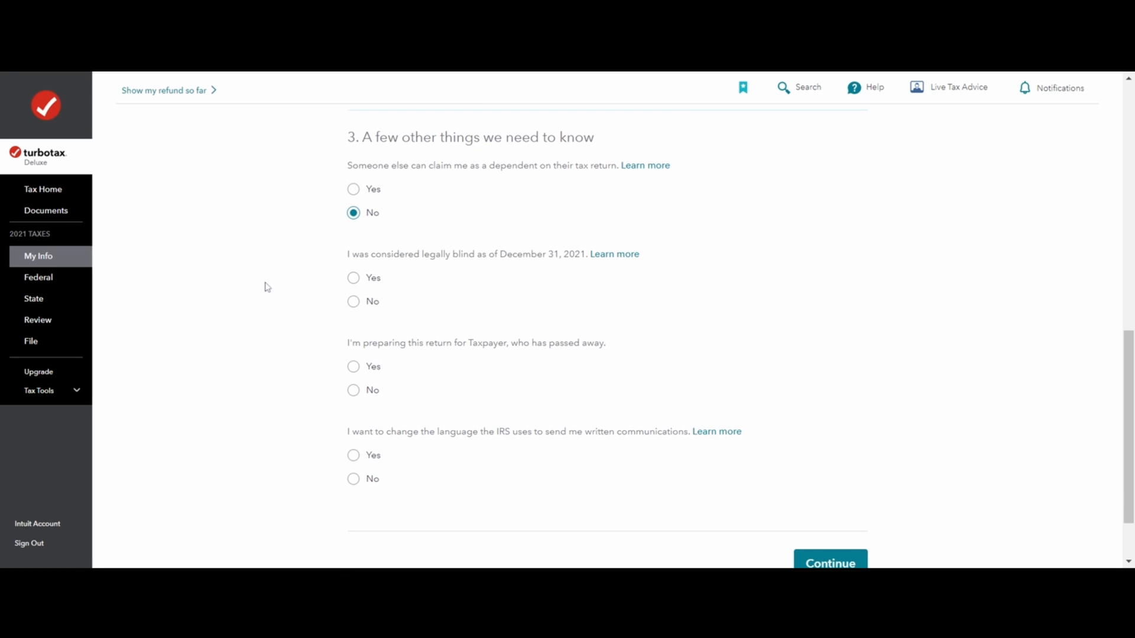
{"action": "left_click", "coordinate": [380, 303]}
{"action": "left_click", "coordinate": [376, 392]}
{"action": "scroll", "coordinate": [378, 392], "scroll_direction": "down", "scroll_amount": 1}
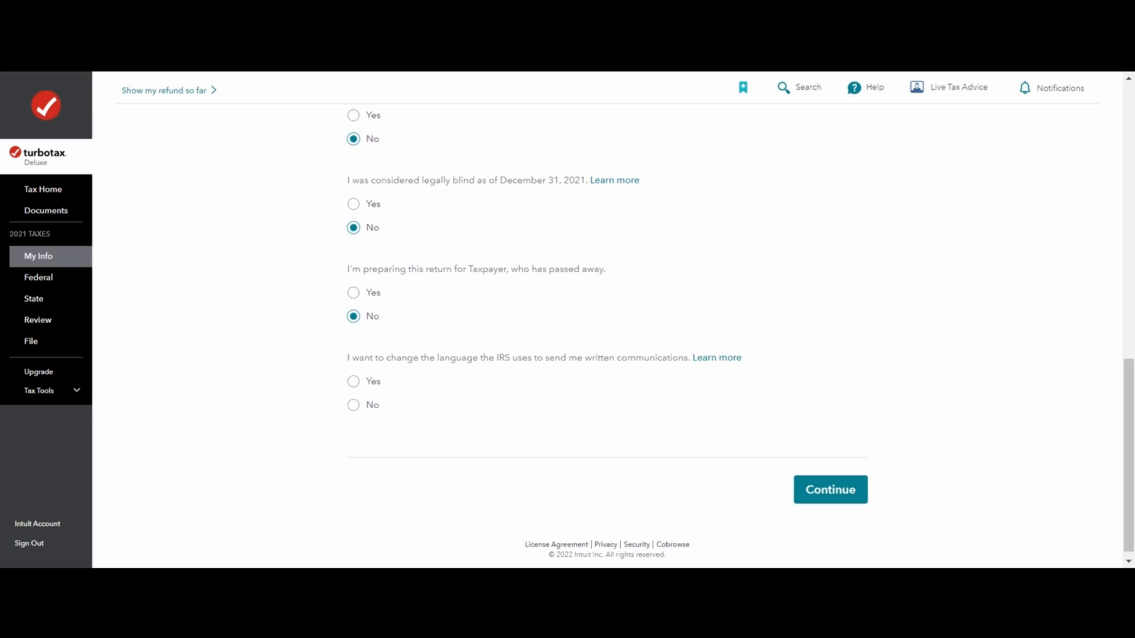
{"action": "left_click", "coordinate": [372, 407]}
{"action": "left_click", "coordinate": [855, 494]}
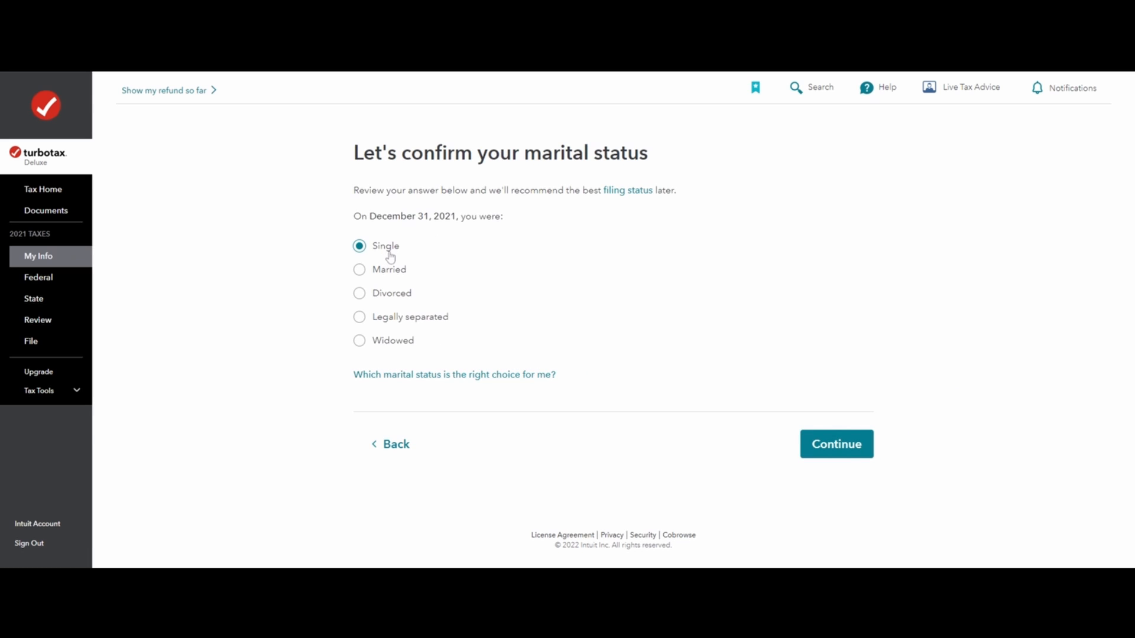
- Confirm the marital status as Single and answer No to having children or supporting another person
{"action": "left_click", "coordinate": [849, 452]}
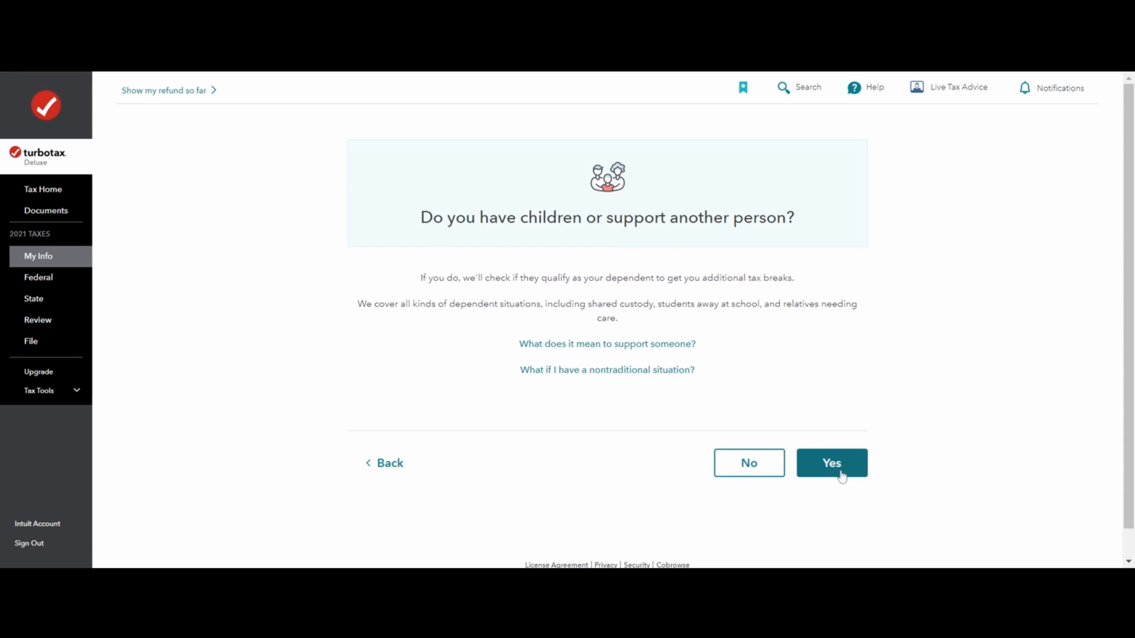
{"action": "left_click", "coordinate": [739, 467]}
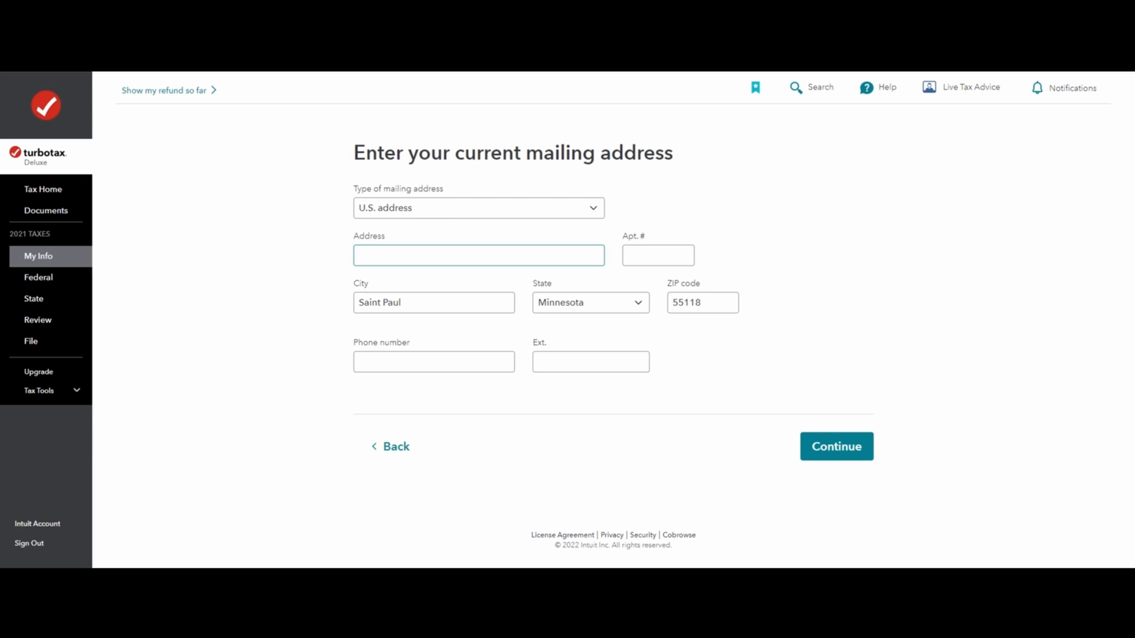
- Fill in the street address and apartment number of the mailing address and keep it as entered at the double-check
{"action": "left_click", "coordinate": [479, 256]}
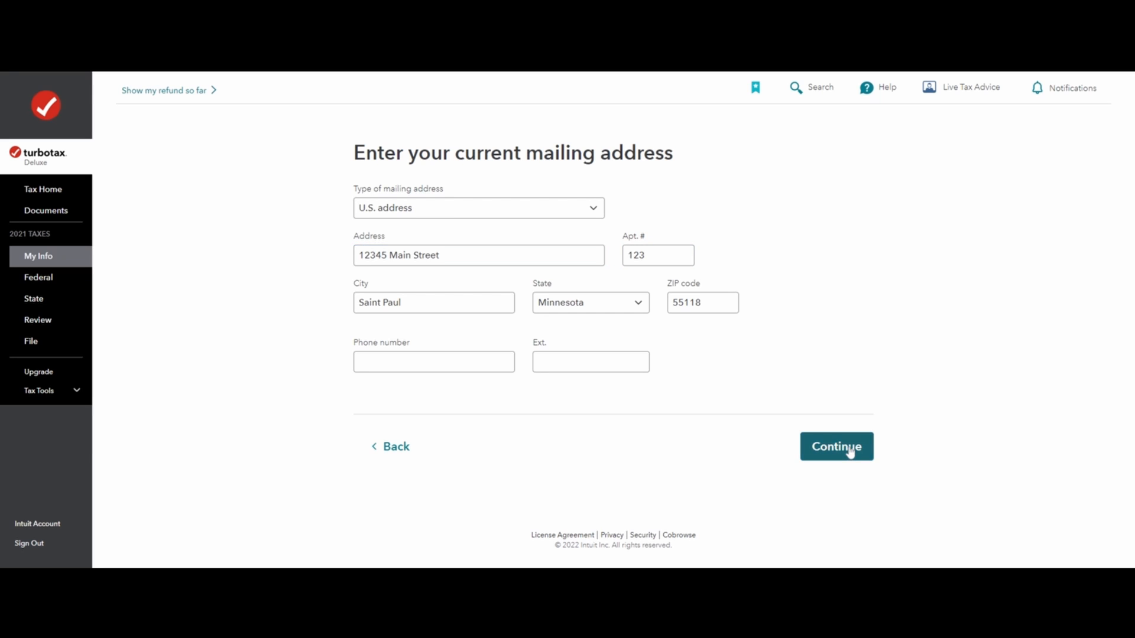
{"action": "left_click", "coordinate": [850, 452]}
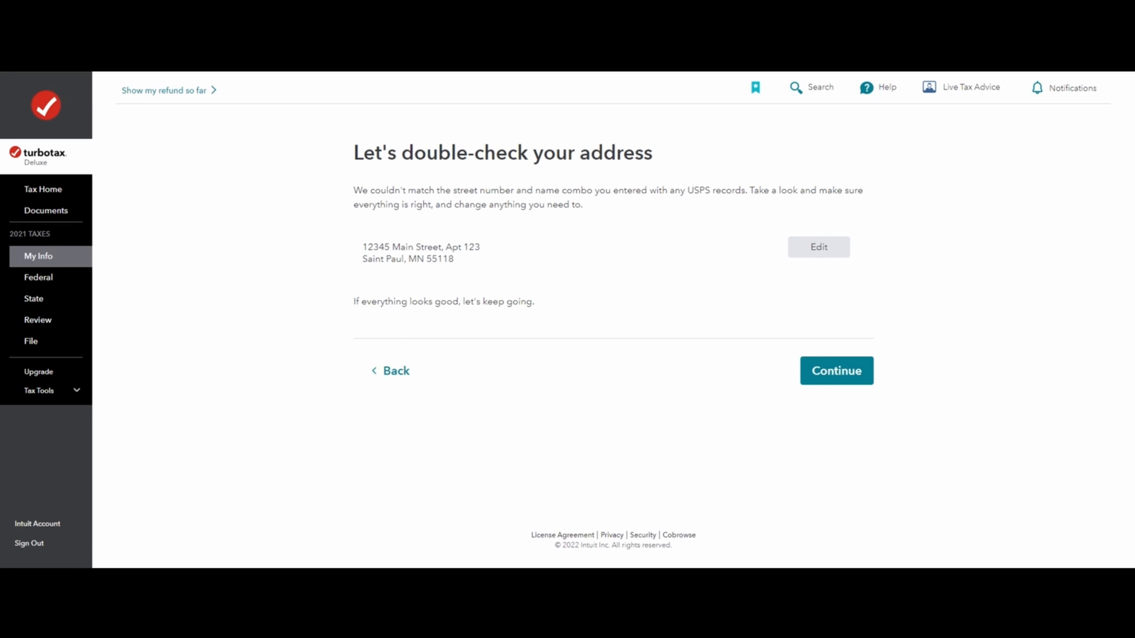
{"action": "left_click", "coordinate": [842, 379]}
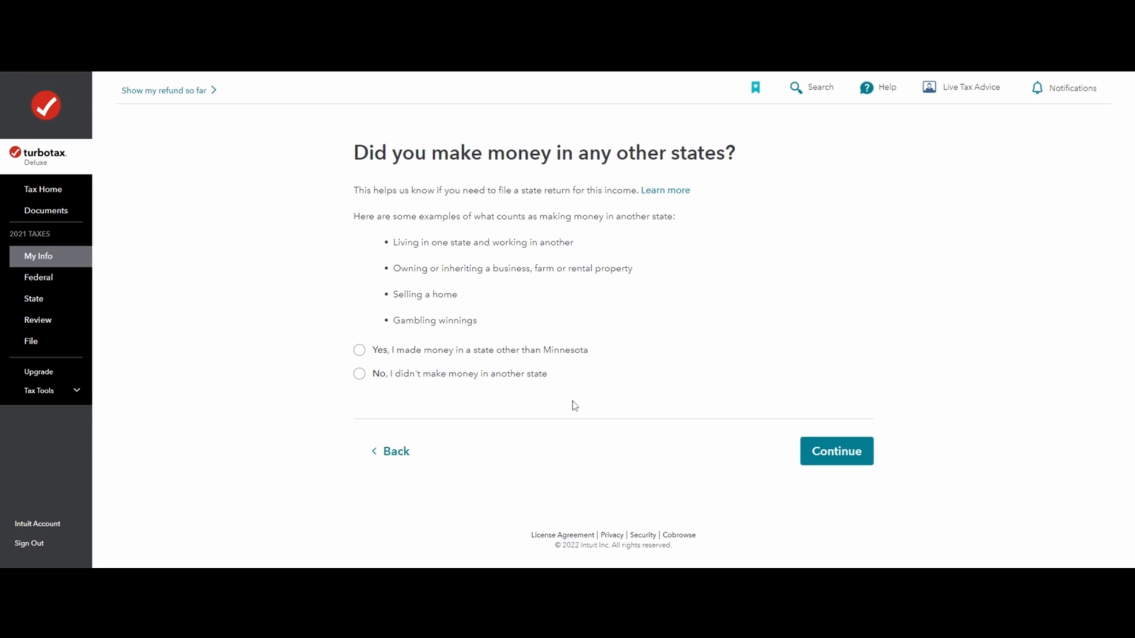
- Answer No to making money in another state, and review and accept the recommended Single filing status
{"action": "left_click", "coordinate": [512, 381]}
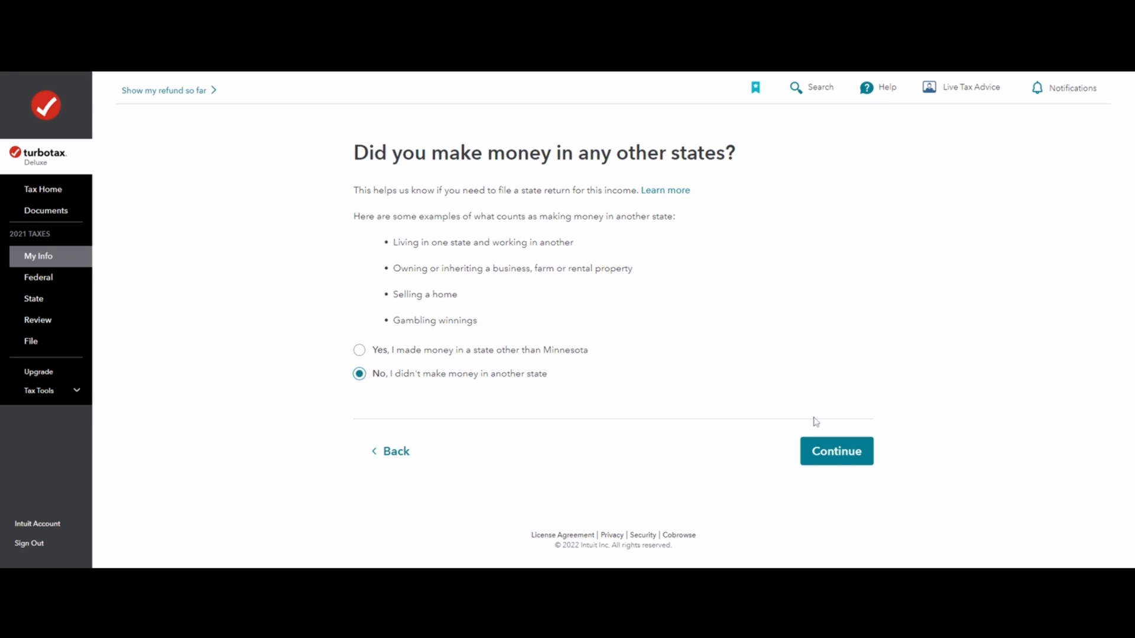
{"action": "left_click", "coordinate": [845, 458]}
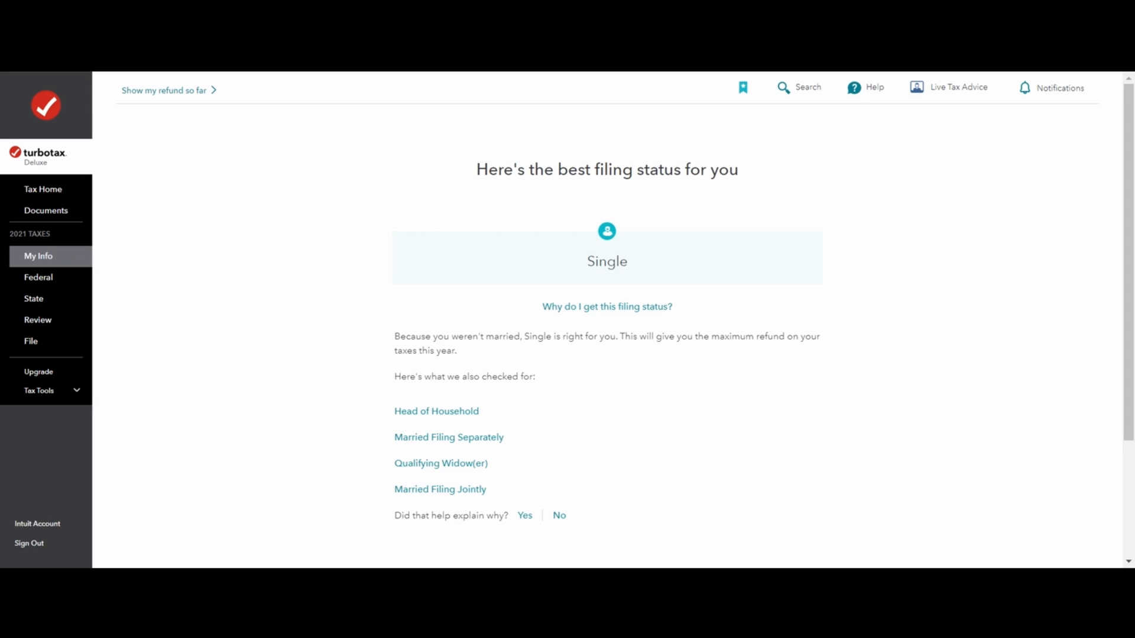
{"action": "scroll", "coordinate": [834, 428], "scroll_direction": "down", "scroll_amount": 2}
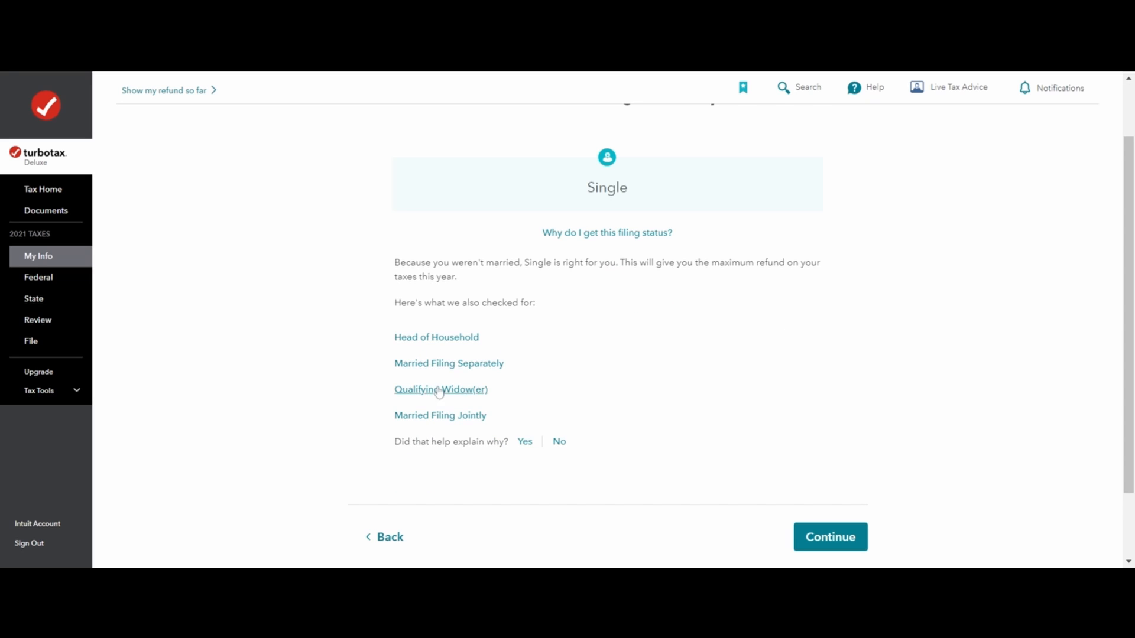
{"action": "scroll", "coordinate": [436, 419], "scroll_direction": "up", "scroll_amount": 2}
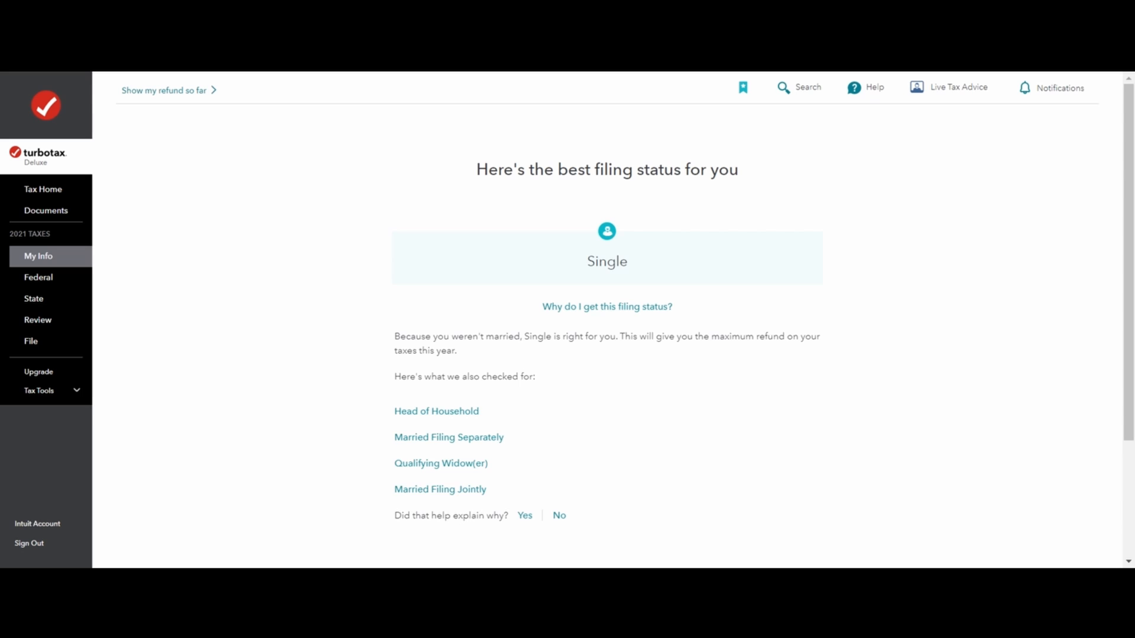
{"action": "scroll", "coordinate": [756, 396], "scroll_direction": "down", "scroll_amount": 2}
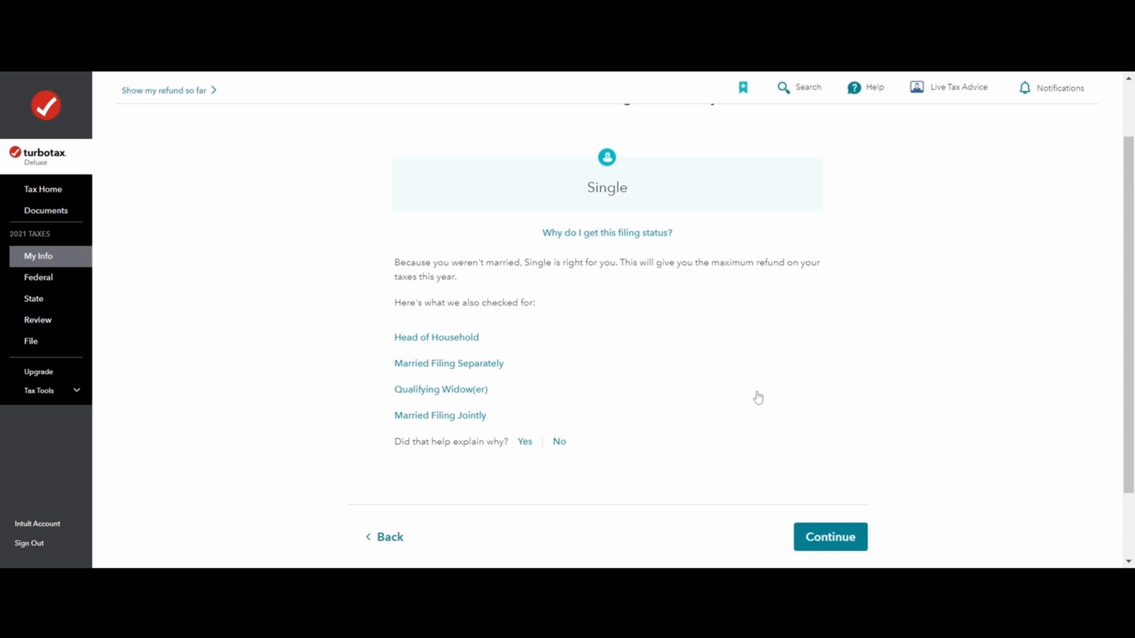
{"action": "scroll", "coordinate": [757, 396], "scroll_direction": "up", "scroll_amount": 2}
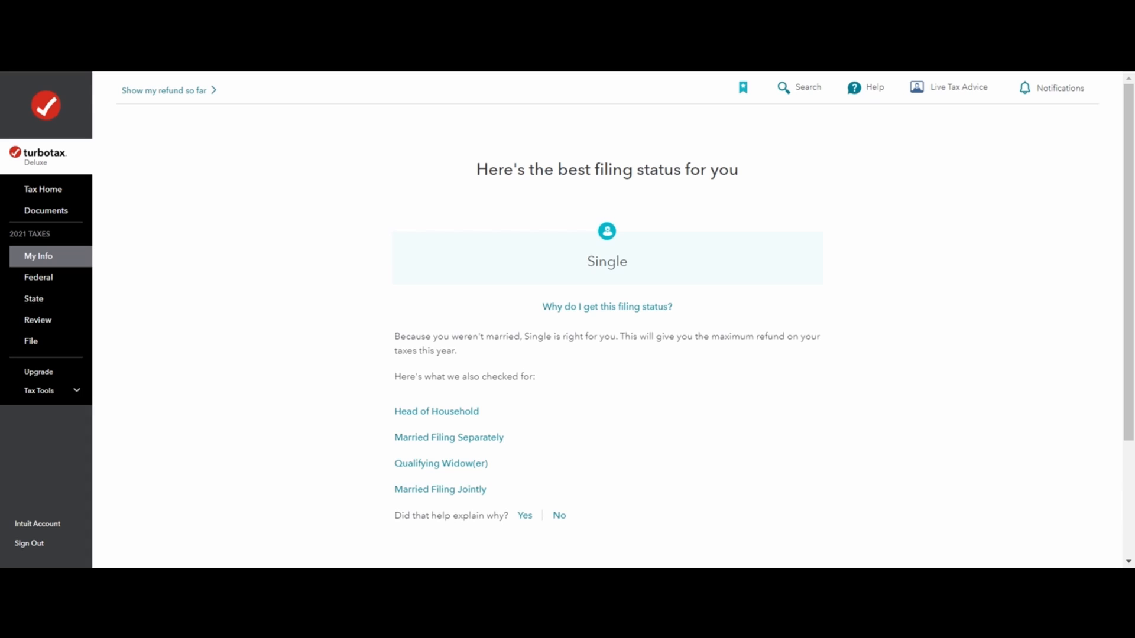
{"action": "scroll", "coordinate": [840, 532], "scroll_direction": "down", "scroll_amount": 2}
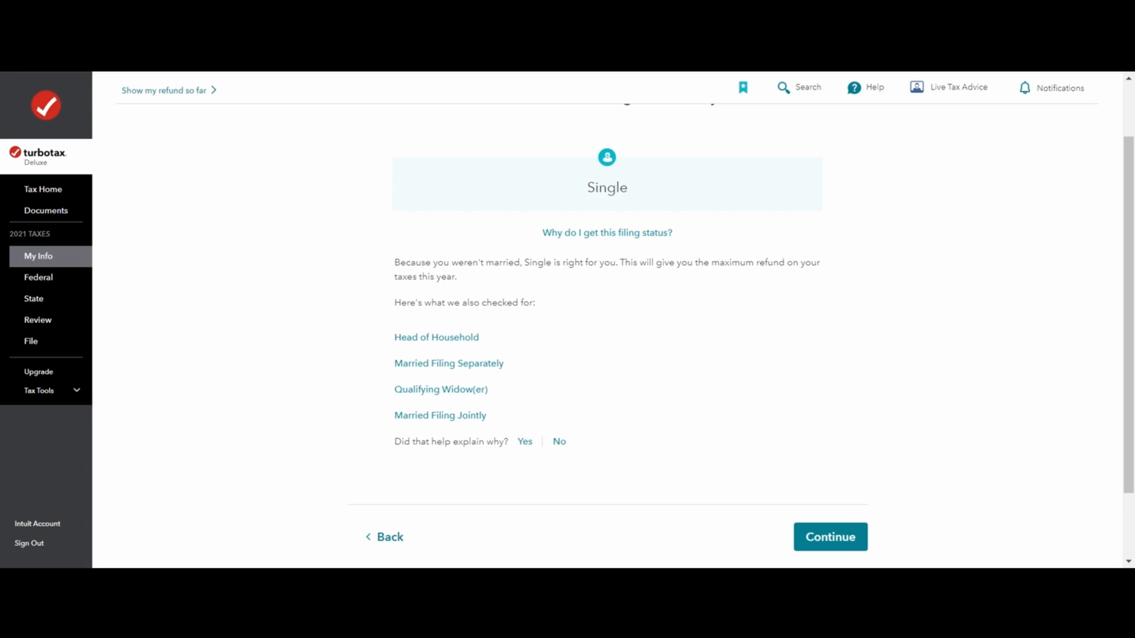
{"action": "left_click", "coordinate": [844, 534]}
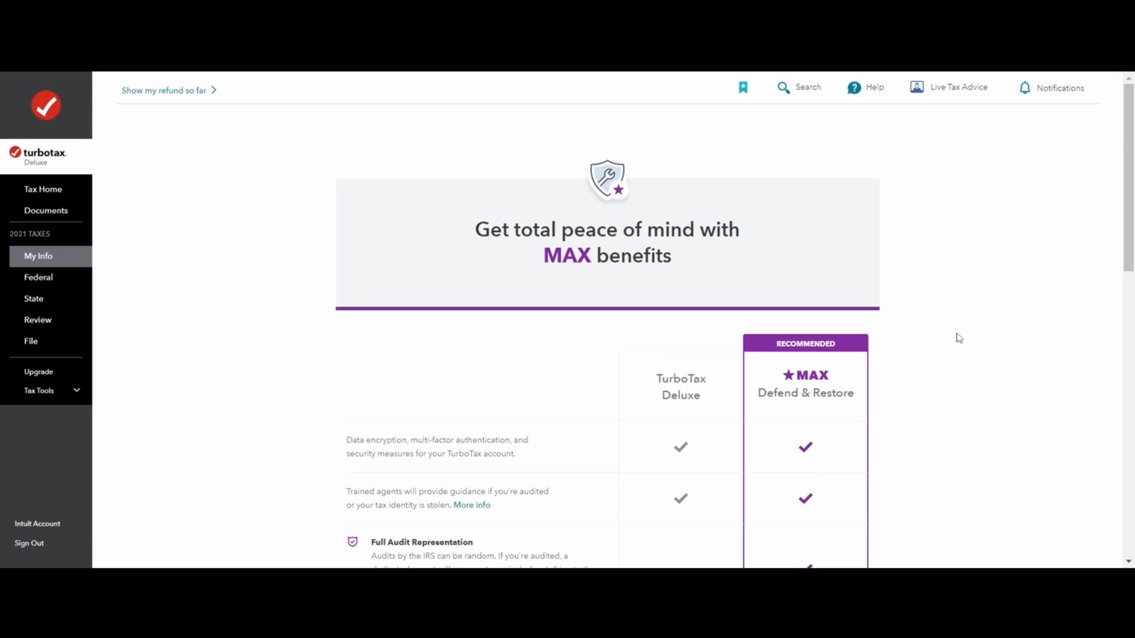
- Examine the comparison of TurboTax Deluxe and MAX Defend & Restore benefits, including the additional cost
{"action": "scroll", "coordinate": [959, 338], "scroll_direction": "down", "scroll_amount": 1}
{"action": "scroll", "coordinate": [959, 338], "scroll_direction": "down", "scroll_amount": 2}
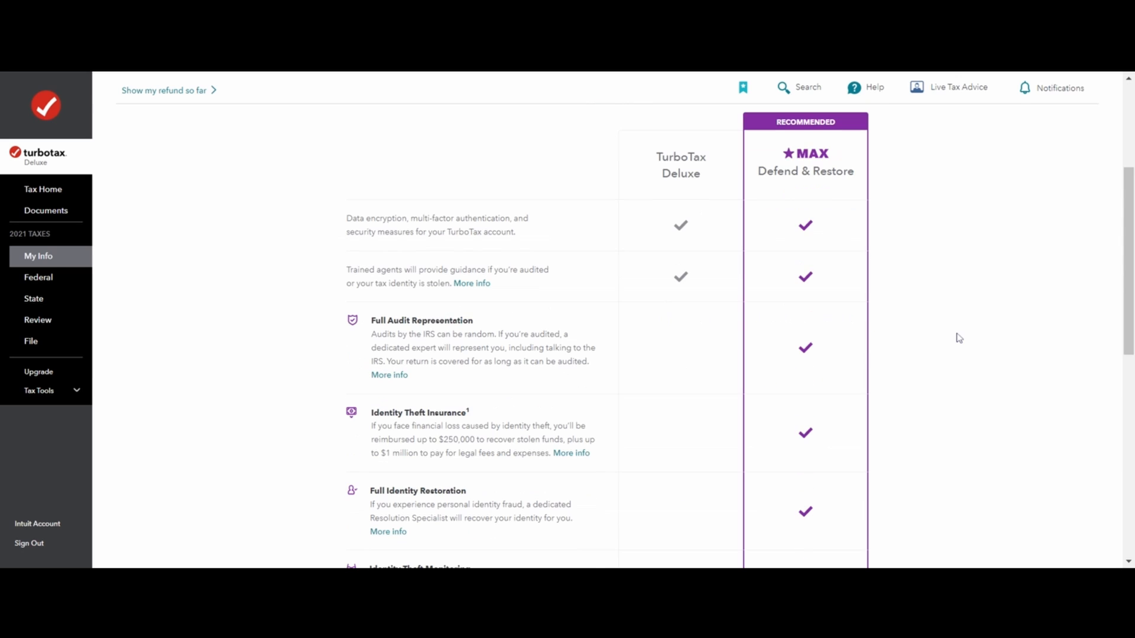
{"action": "scroll", "coordinate": [955, 337], "scroll_direction": "down", "scroll_amount": 3}
{"action": "scroll", "coordinate": [956, 347], "scroll_direction": "down", "scroll_amount": 2}
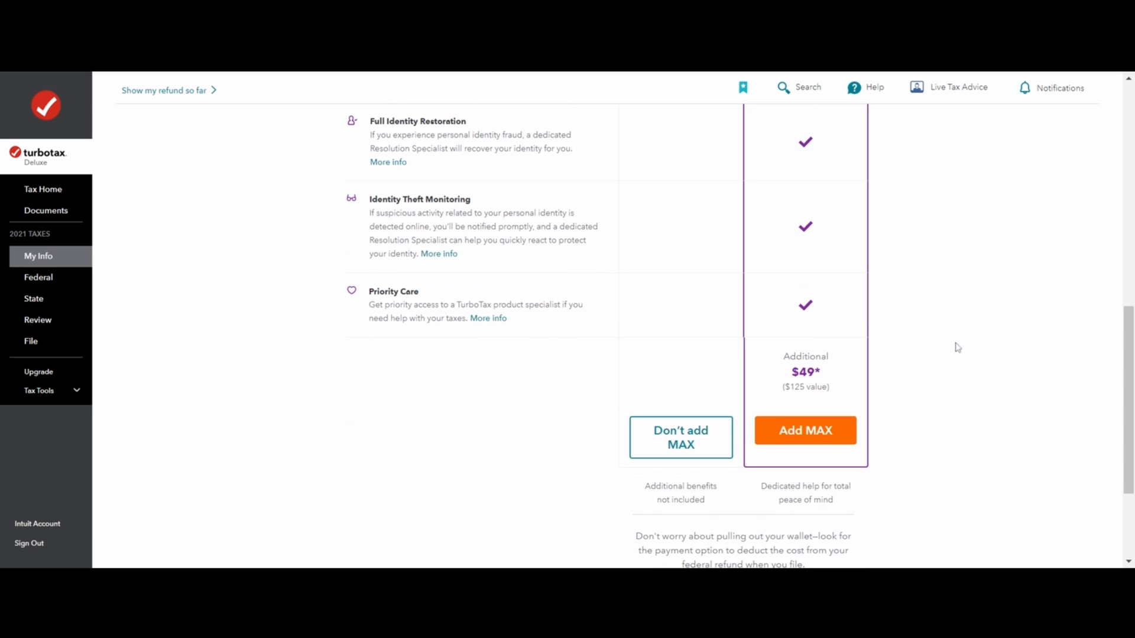
{"action": "scroll", "coordinate": [772, 343], "scroll_direction": "up", "scroll_amount": 7}
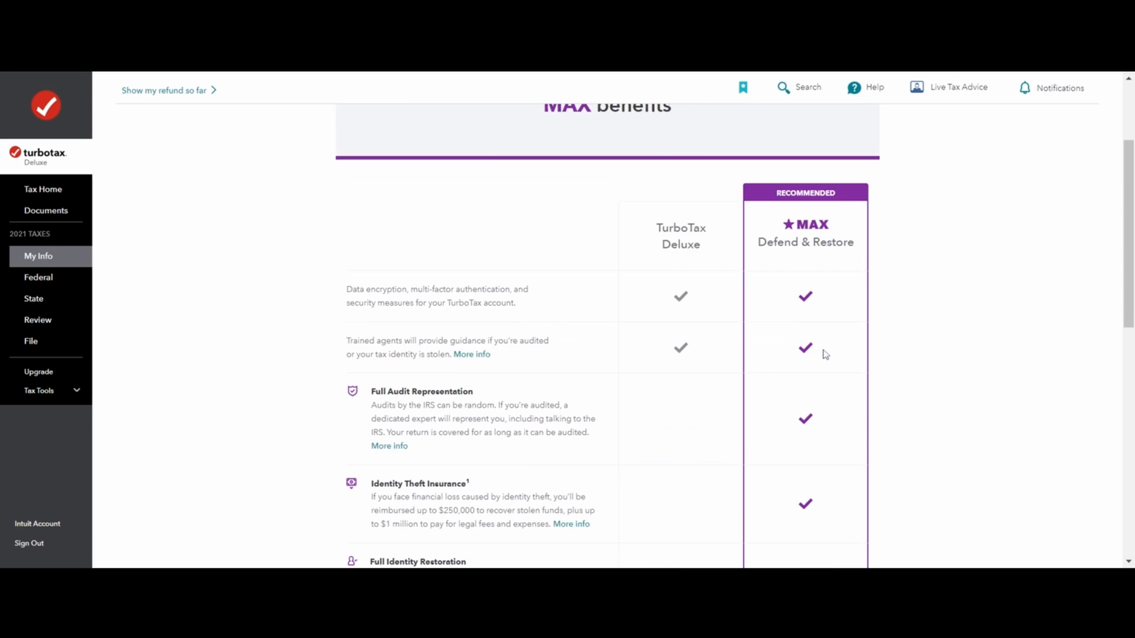
{"action": "scroll", "coordinate": [826, 355], "scroll_direction": "up", "scroll_amount": 1}
{"action": "scroll", "coordinate": [824, 355], "scroll_direction": "down", "scroll_amount": 1}
{"action": "scroll", "coordinate": [824, 354], "scroll_direction": "down", "scroll_amount": 2}
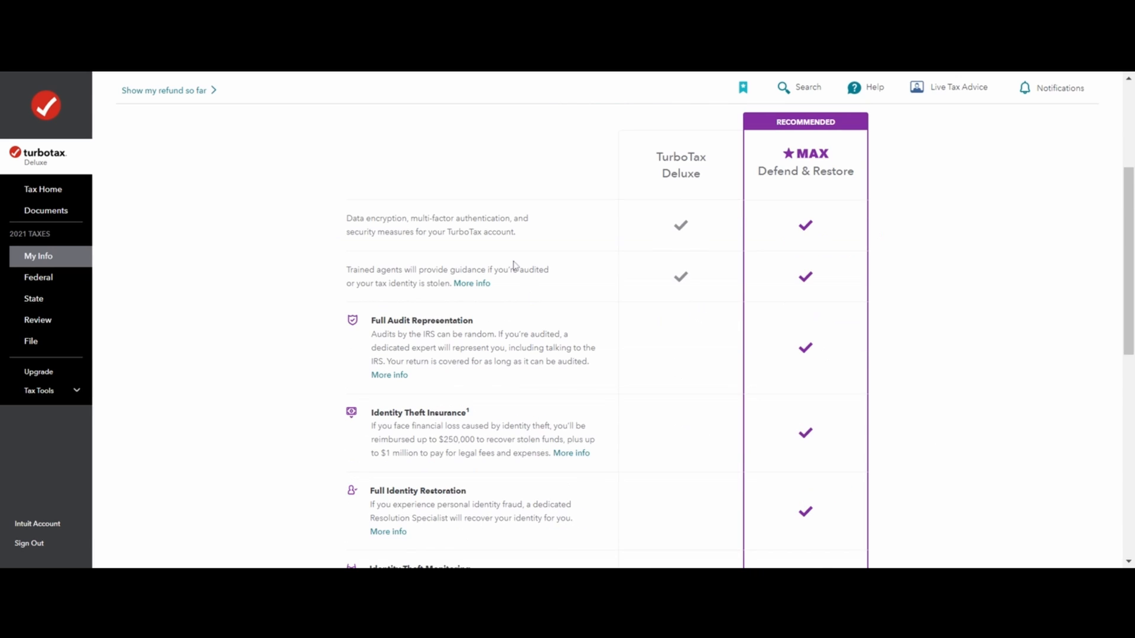
{"action": "scroll", "coordinate": [514, 289], "scroll_direction": "down", "scroll_amount": 2}
{"action": "scroll", "coordinate": [514, 294], "scroll_direction": "down", "scroll_amount": 5}
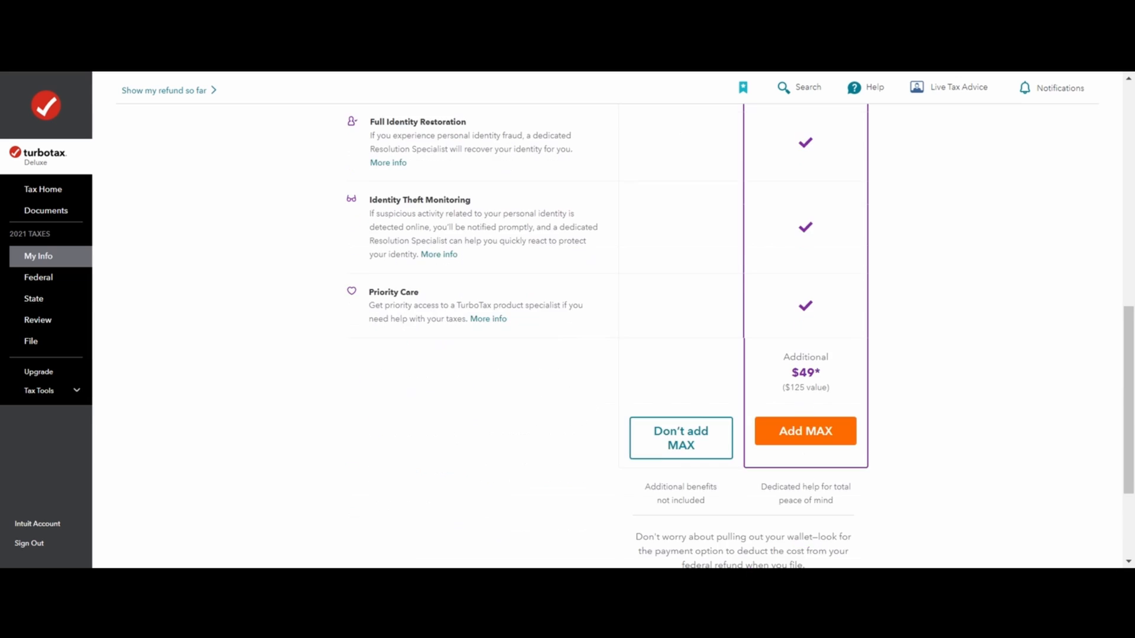
- Decline the MAX benefits add-on and start the Wages & Income section of the federal return
{"action": "left_click", "coordinate": [719, 376]}
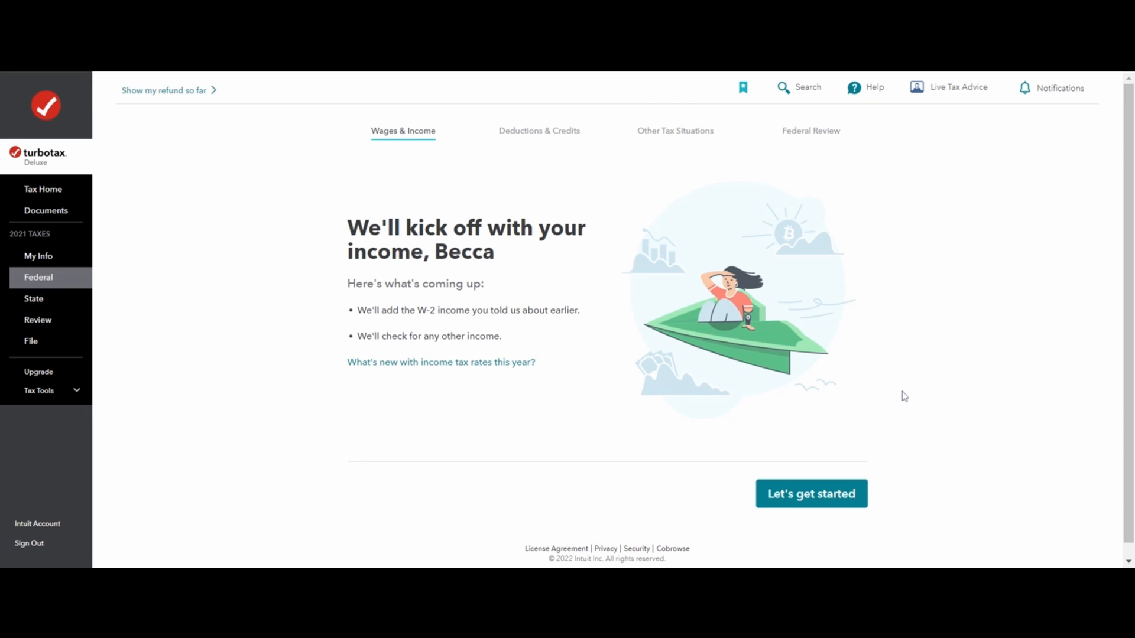
{"action": "left_click", "coordinate": [806, 486]}
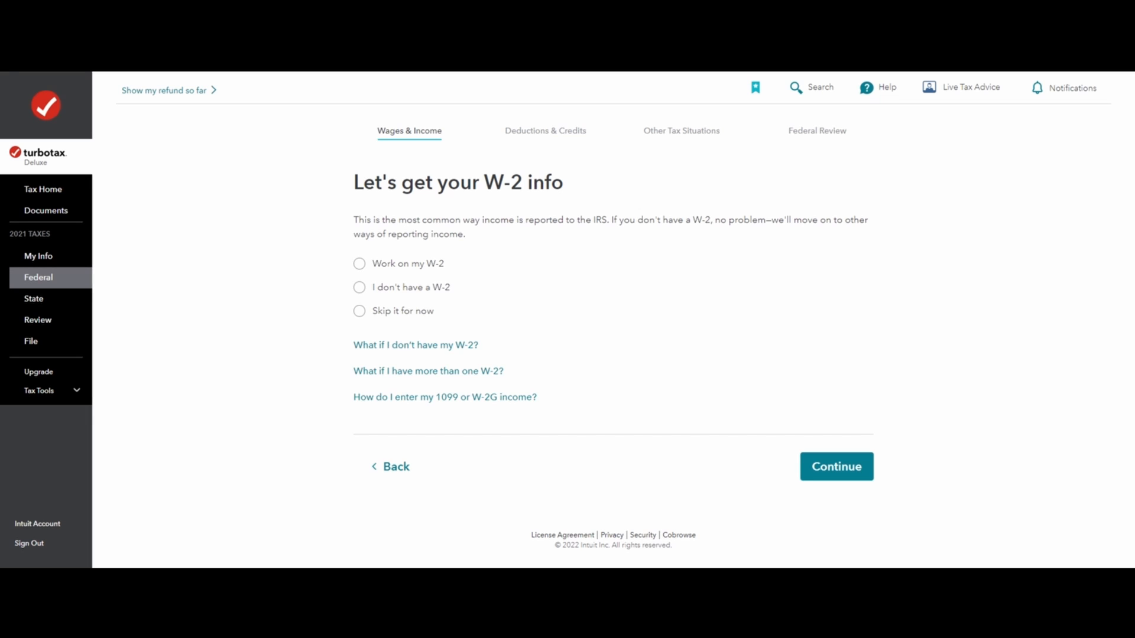
- Choose to work on the W-2 and submit the employer identification number from box b
{"action": "left_click", "coordinate": [438, 266]}
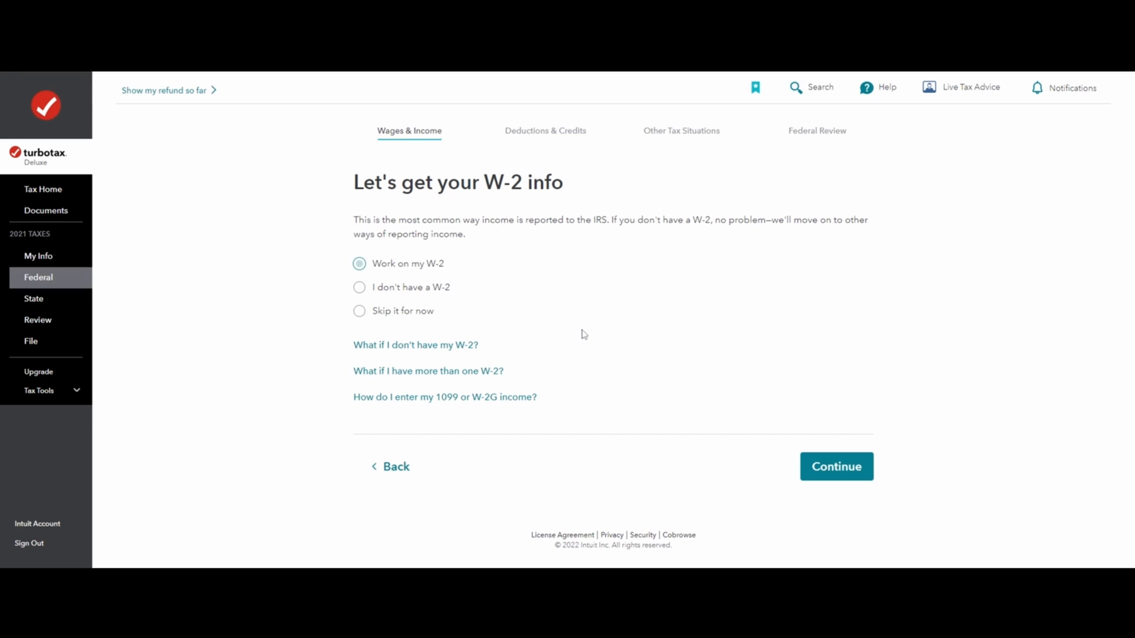
{"action": "left_click", "coordinate": [836, 467]}
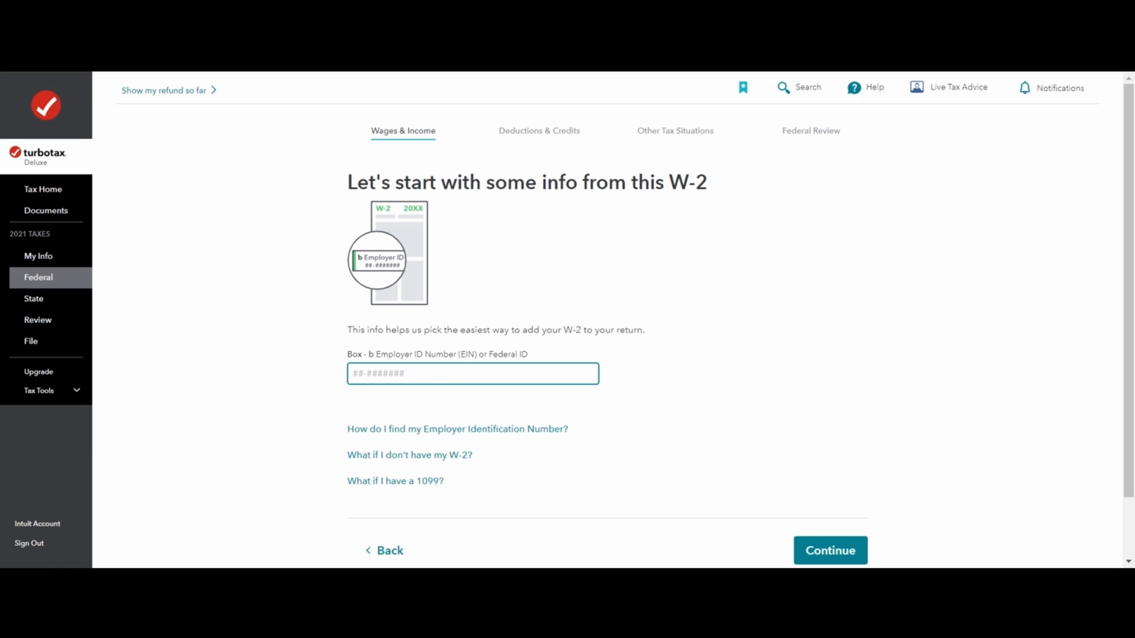
{"action": "type", "text": "12-13"}
{"action": "key", "text": "BackSpace"}
{"action": "type", "text": "234567"}
{"action": "left_click", "coordinate": [831, 551]}
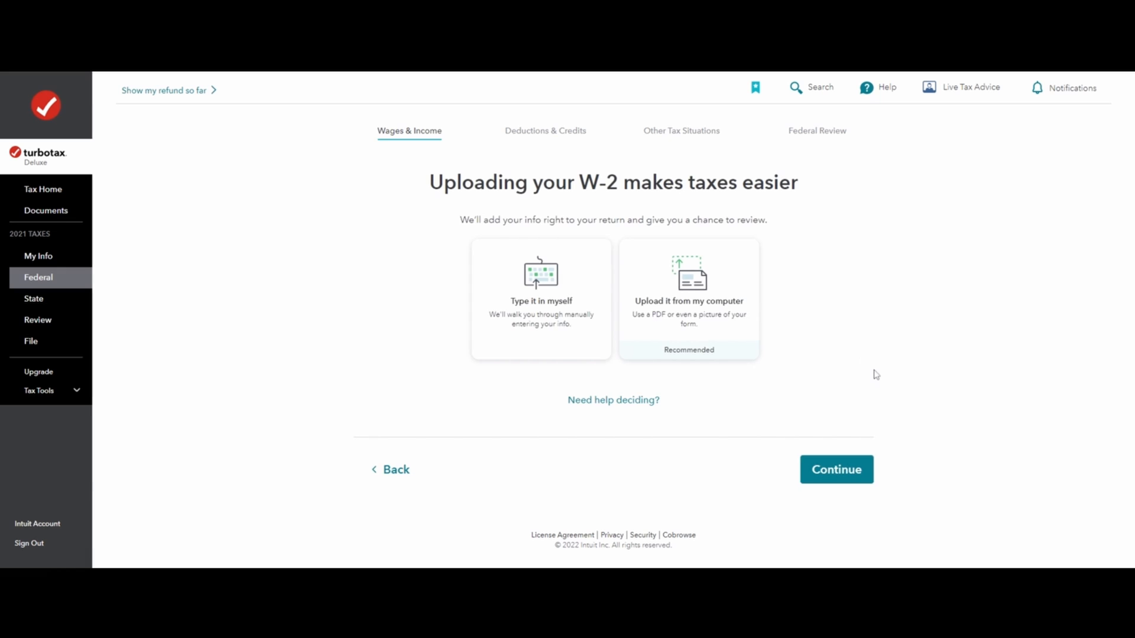
- Choose to type in the W-2 manually and accept the employer information in boxes b through d as shown
{"action": "left_click", "coordinate": [605, 324]}
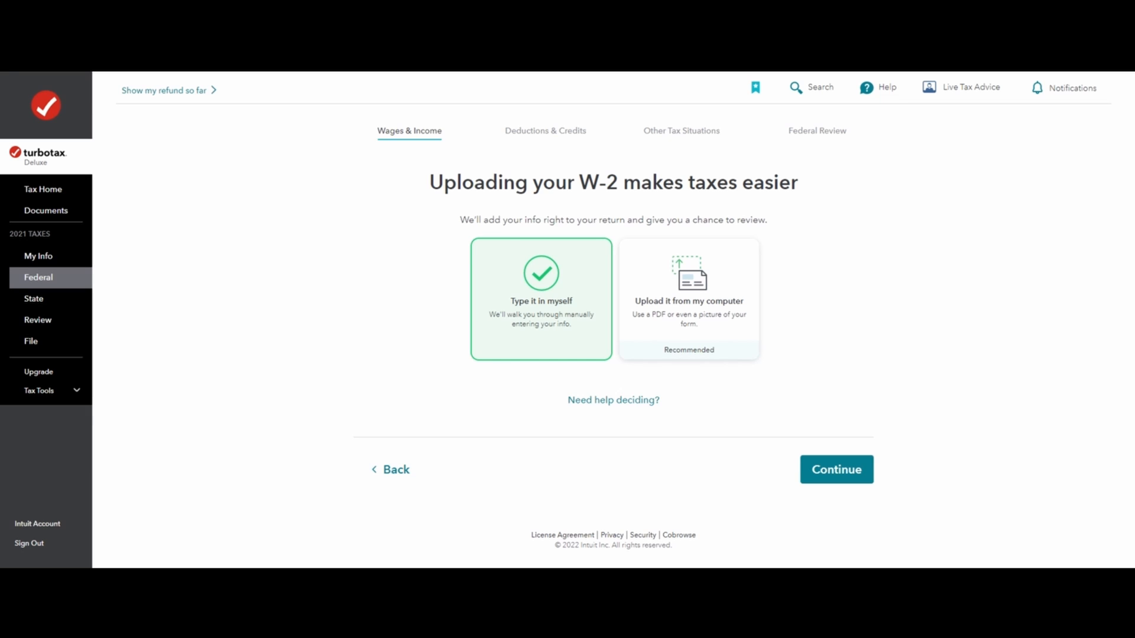
{"action": "left_click", "coordinate": [857, 476]}
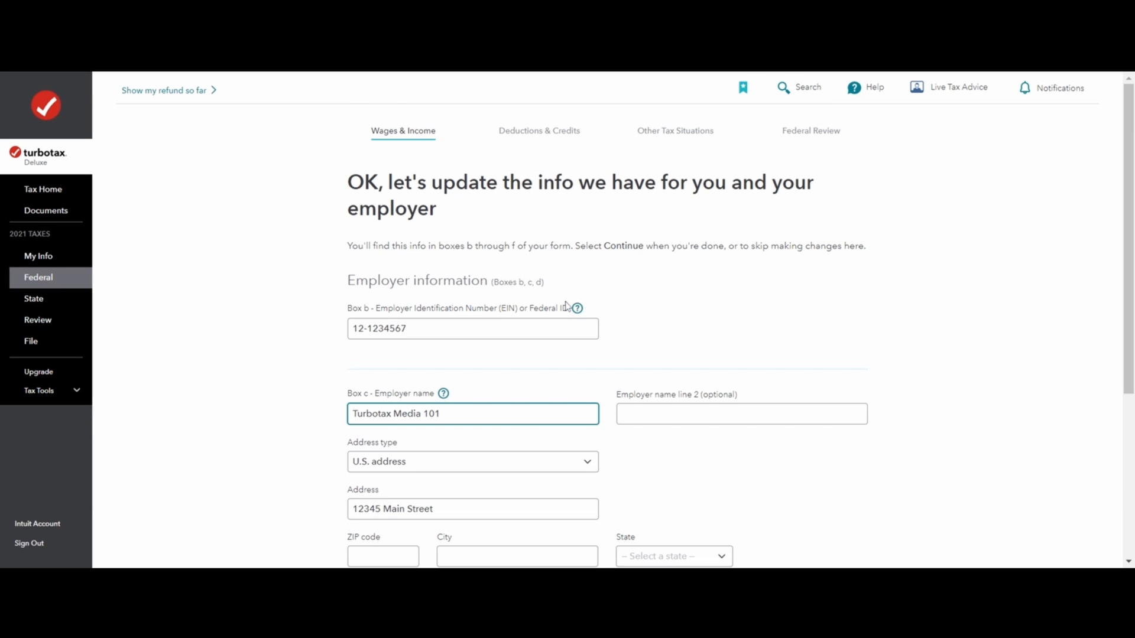
{"action": "scroll", "coordinate": [745, 347], "scroll_direction": "down", "scroll_amount": 4}
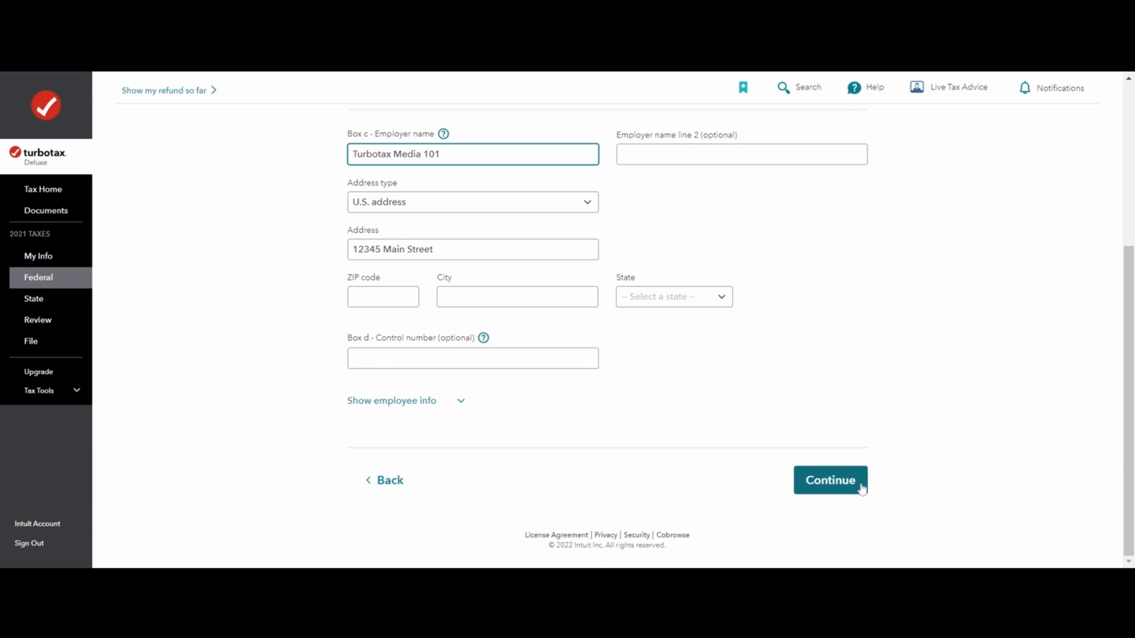
{"action": "left_click", "coordinate": [860, 485]}
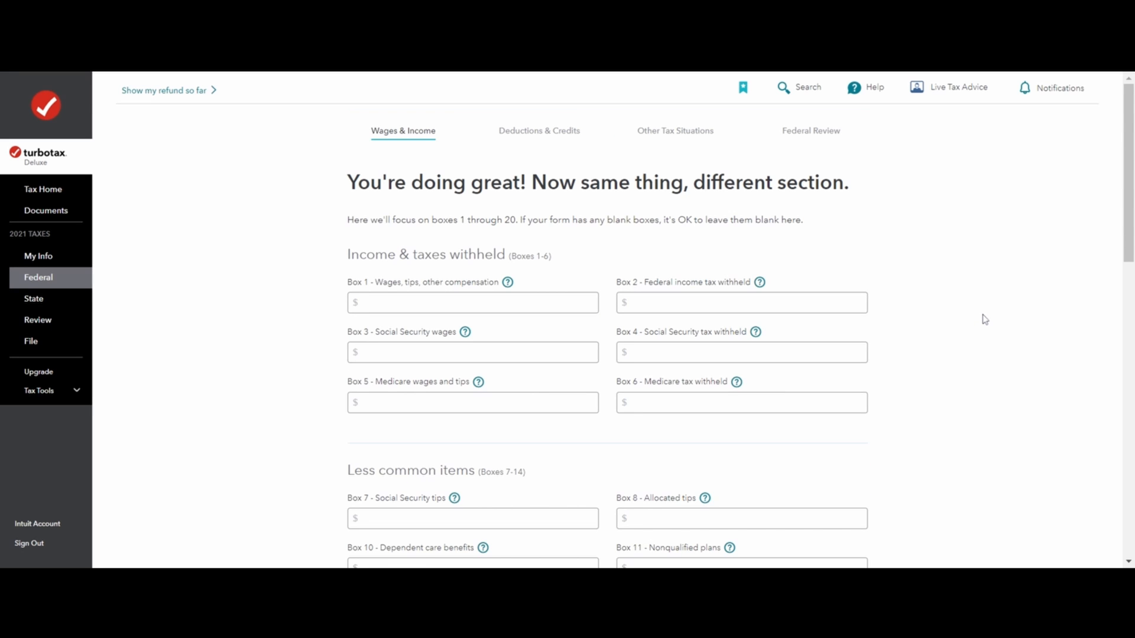
- Enter $40,000 for the wages in box 1, Social Security wages in box 3 and Medicare wages in box 5
{"action": "left_click", "coordinate": [506, 303]}
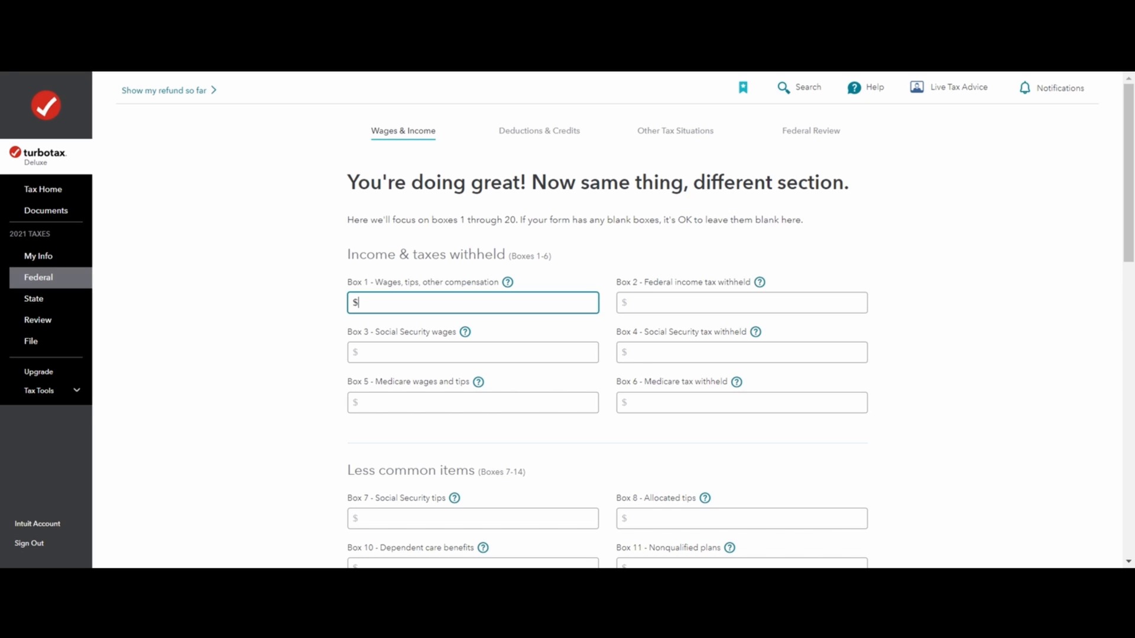
{"action": "type", "text": "40,000"}
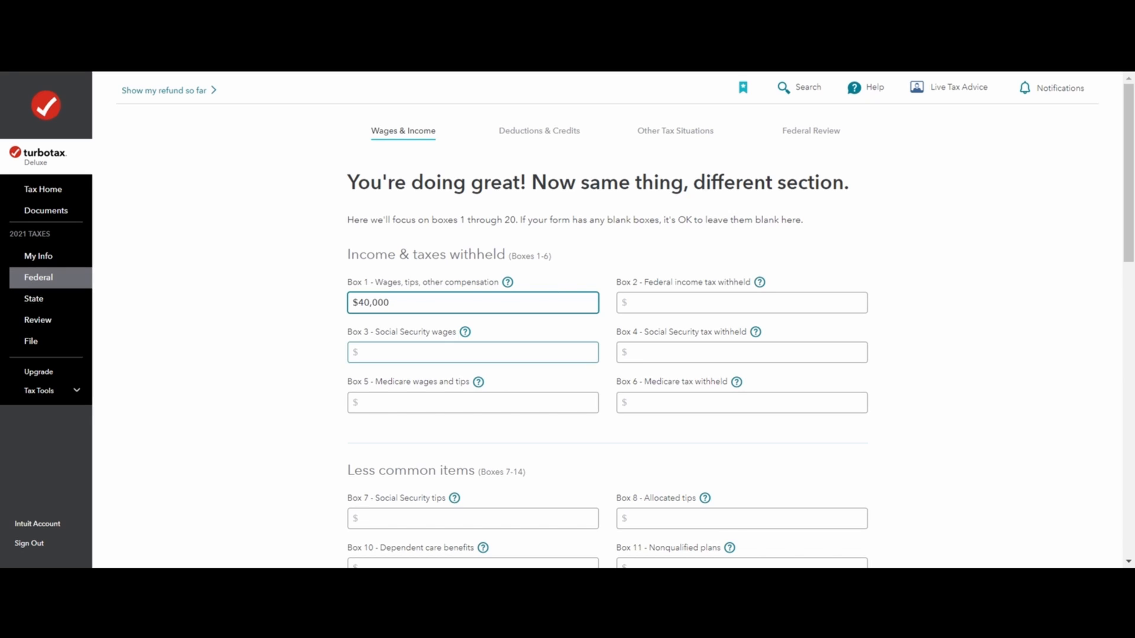
{"action": "left_click", "coordinate": [467, 352]}
{"action": "left_click", "coordinate": [467, 302]}
{"action": "left_click", "coordinate": [467, 353]}
{"action": "left_click", "coordinate": [467, 402]}
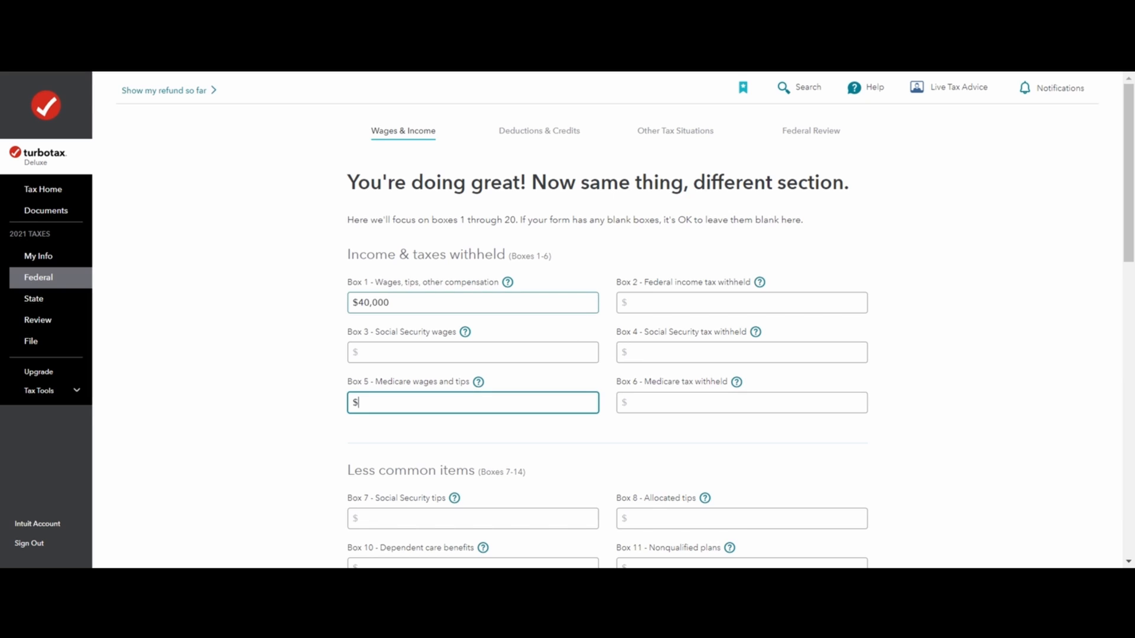
{"action": "left_click_drag", "start_coordinate": [414, 303], "coordinate": [262, 284]}
{"action": "key", "text": "ctrl+c"}
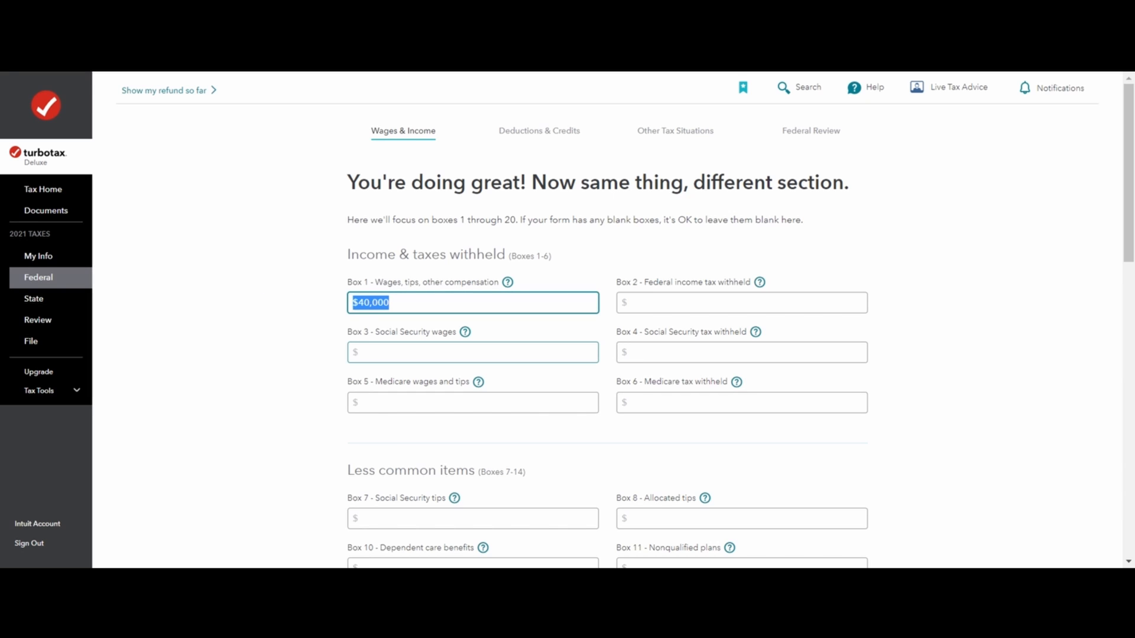
{"action": "left_click", "coordinate": [414, 352]}
{"action": "key", "text": "ctrl+v"}
{"action": "left_click", "coordinate": [414, 403]}
{"action": "key", "text": "ctrl+v"}
{"action": "left_click", "coordinate": [258, 323]}
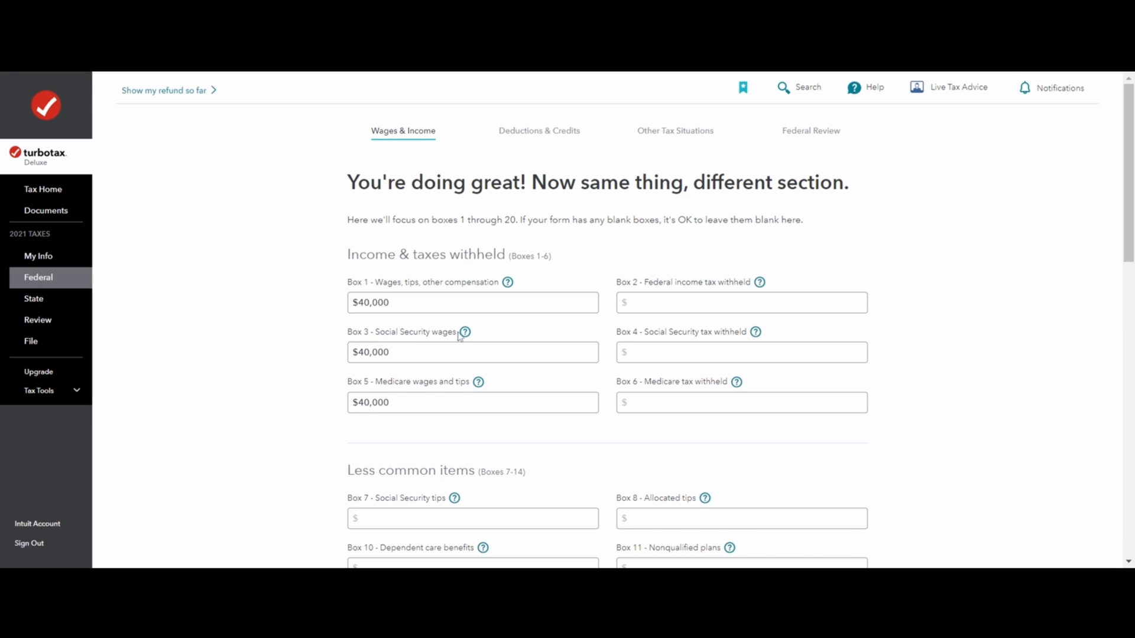
{"action": "left_click", "coordinate": [408, 406]}
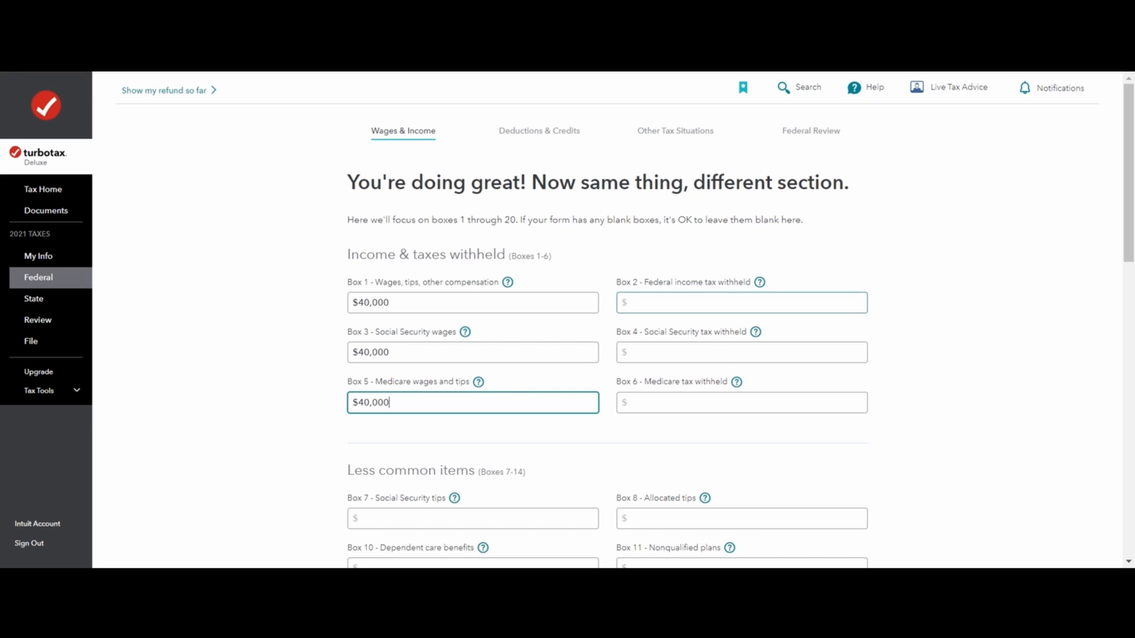
- Enter the taxes withheld: $5,000 federal in box 2, $2,000 Social Security in box 4 and $1,800 Medicare in box 6
{"action": "left_click", "coordinate": [741, 303]}
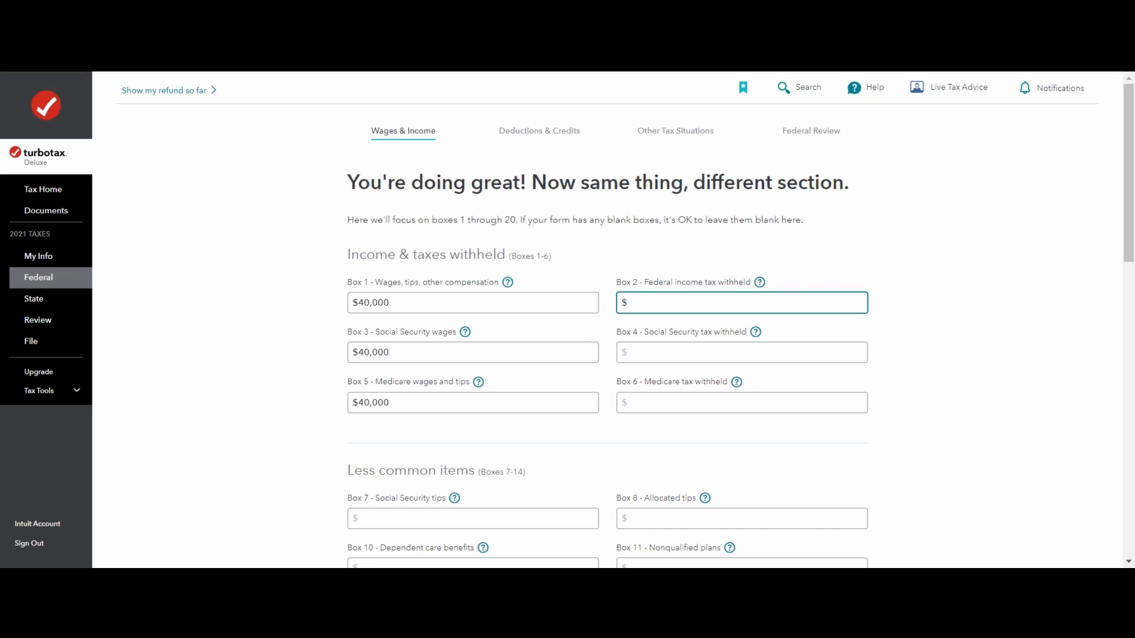
{"action": "type", "text": "5000"}
{"action": "left_click", "coordinate": [720, 352]}
{"action": "type", "text": "2000"}
{"action": "left_click", "coordinate": [625, 402]}
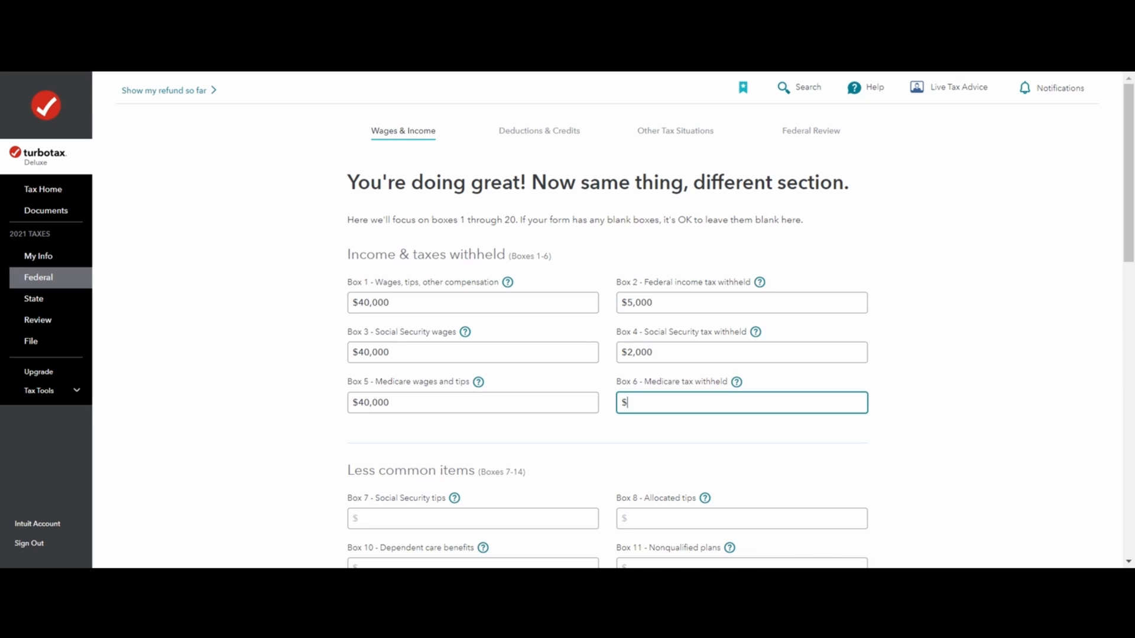
{"action": "type", "text": "1800"}
- Leave boxes 7 through 12 blank and mark Retirement plan in box 13 of the W-2
{"action": "scroll", "coordinate": [725, 398], "scroll_direction": "down", "scroll_amount": 3}
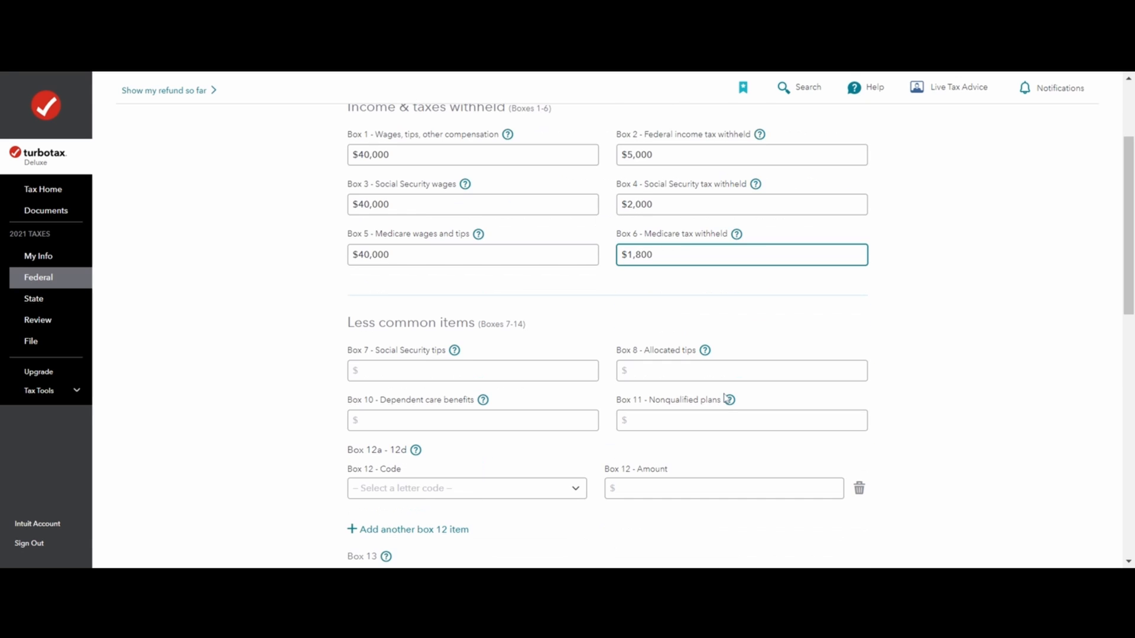
{"action": "scroll", "coordinate": [726, 399], "scroll_direction": "down", "scroll_amount": 2}
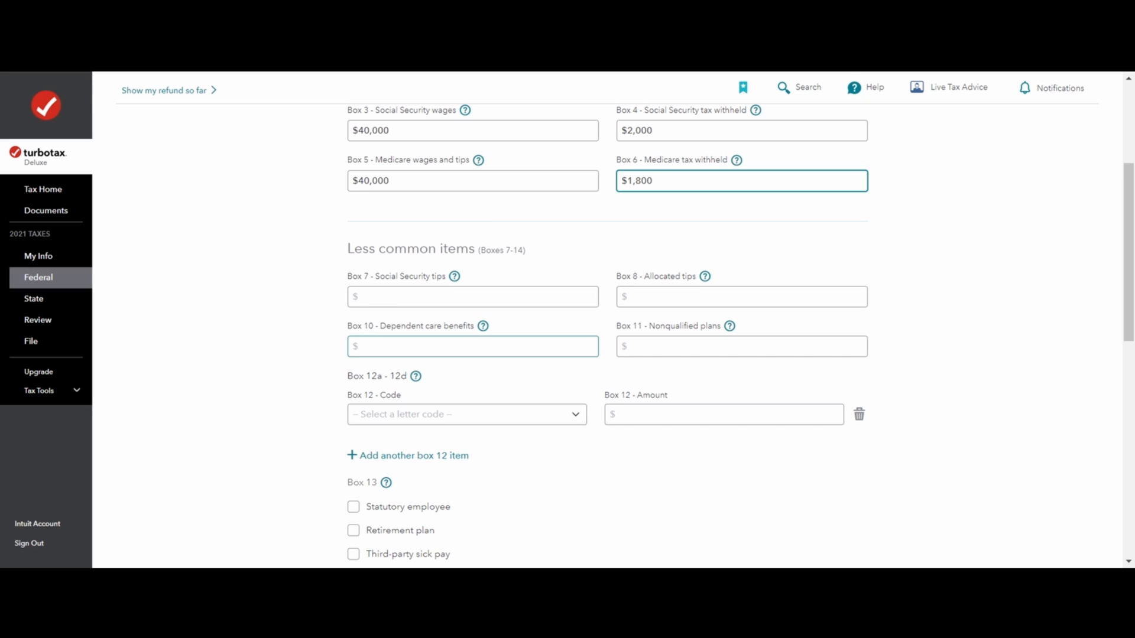
{"action": "scroll", "coordinate": [464, 398], "scroll_direction": "down", "scroll_amount": 1}
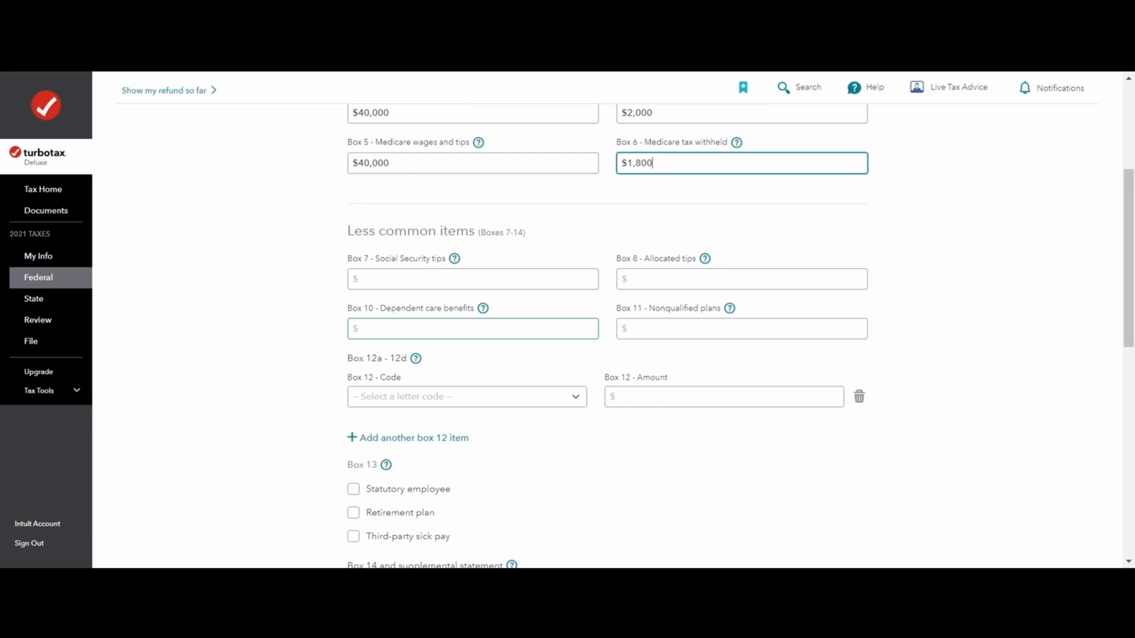
{"action": "scroll", "coordinate": [488, 331], "scroll_direction": "down", "scroll_amount": 1}
{"action": "scroll", "coordinate": [431, 278], "scroll_direction": "down", "scroll_amount": 1}
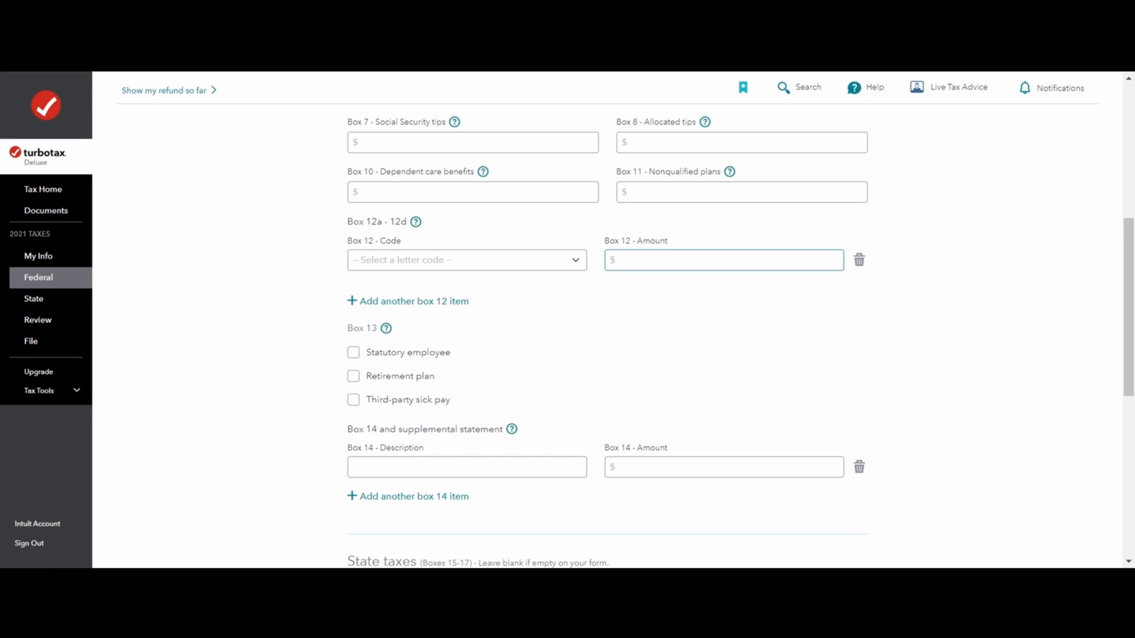
{"action": "left_click", "coordinate": [354, 381]}
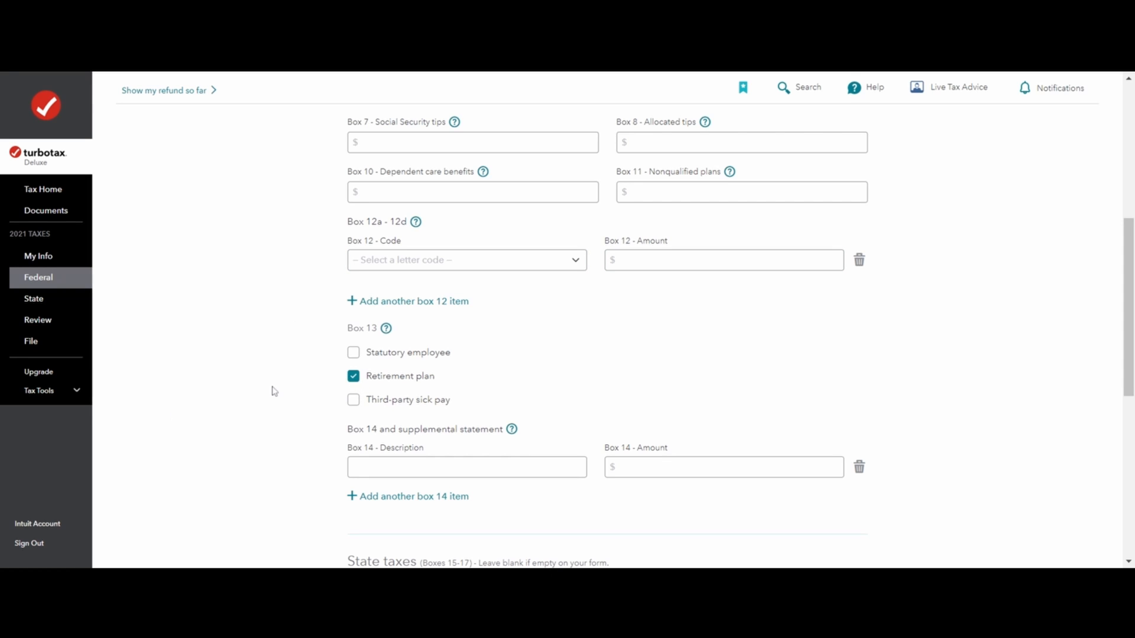
- Set the box 15 state to Minnesota and enter the employer's state ID number
{"action": "scroll", "coordinate": [274, 402], "scroll_direction": "down", "scroll_amount": 1}
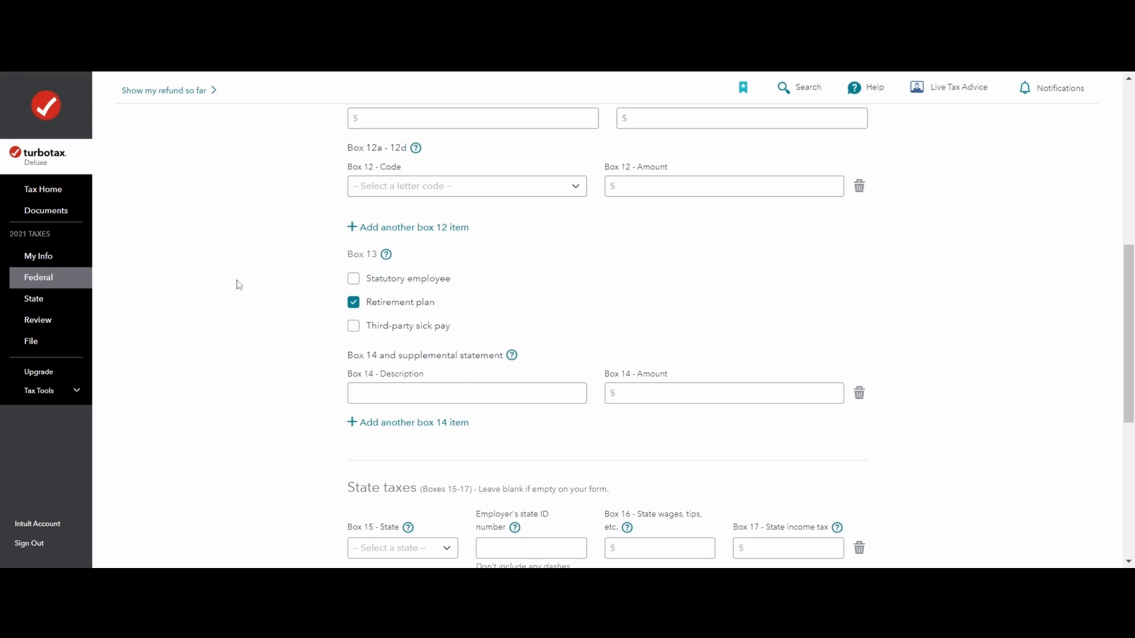
{"action": "scroll", "coordinate": [289, 398], "scroll_direction": "down", "scroll_amount": 1}
{"action": "scroll", "coordinate": [289, 398], "scroll_direction": "down", "scroll_amount": 2}
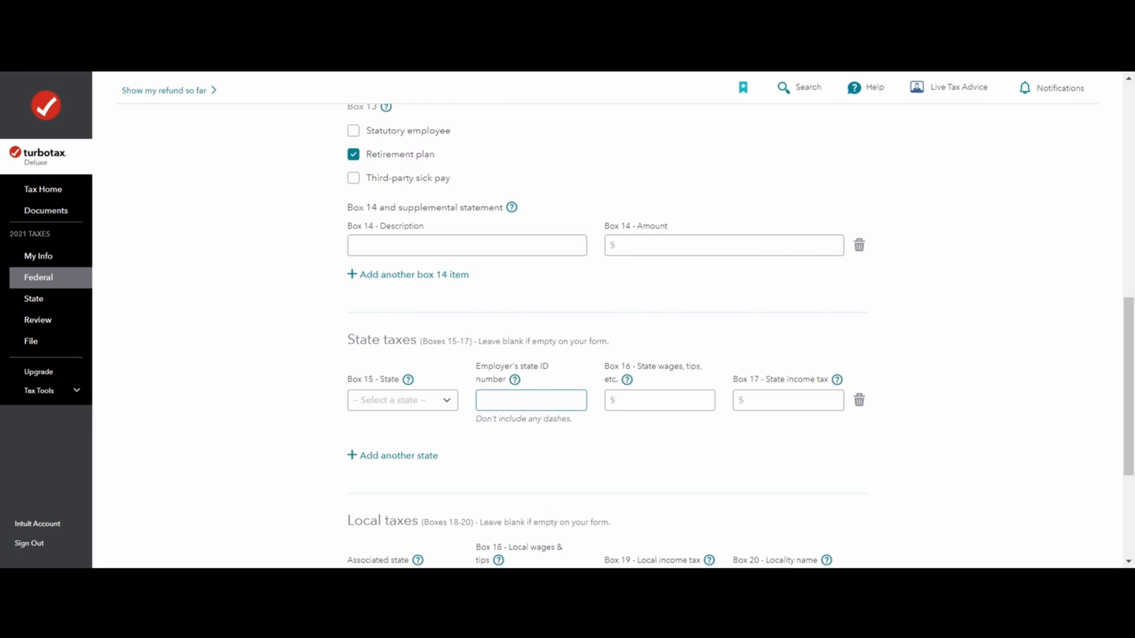
{"action": "scroll", "coordinate": [290, 373], "scroll_direction": "down", "scroll_amount": 3}
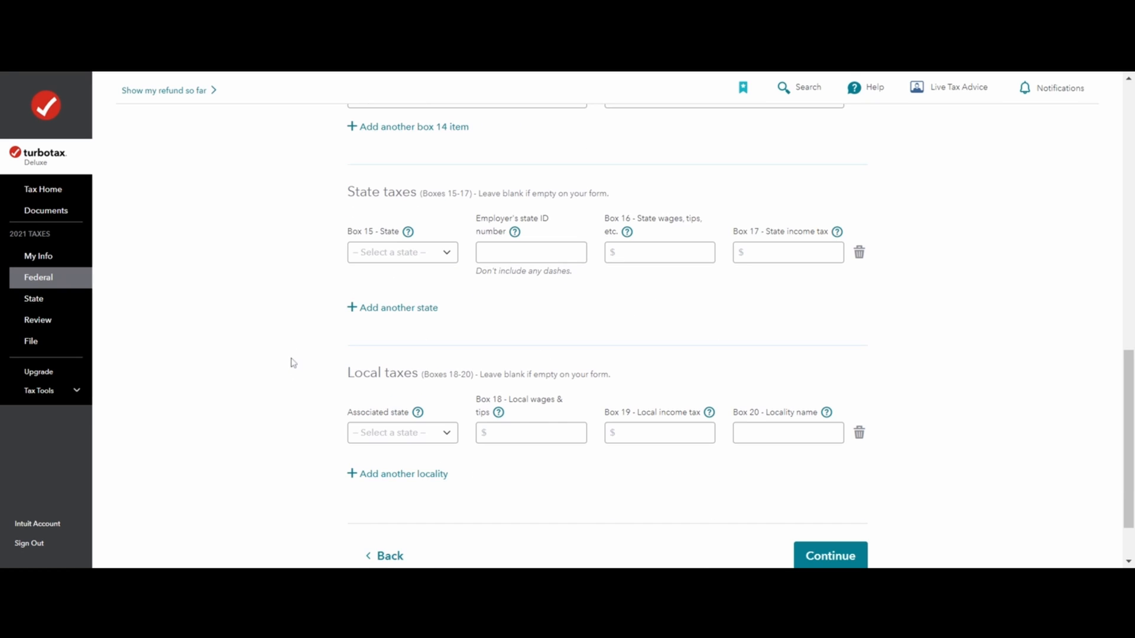
{"action": "type", "text": "min"}
{"action": "key", "text": "Tab"}
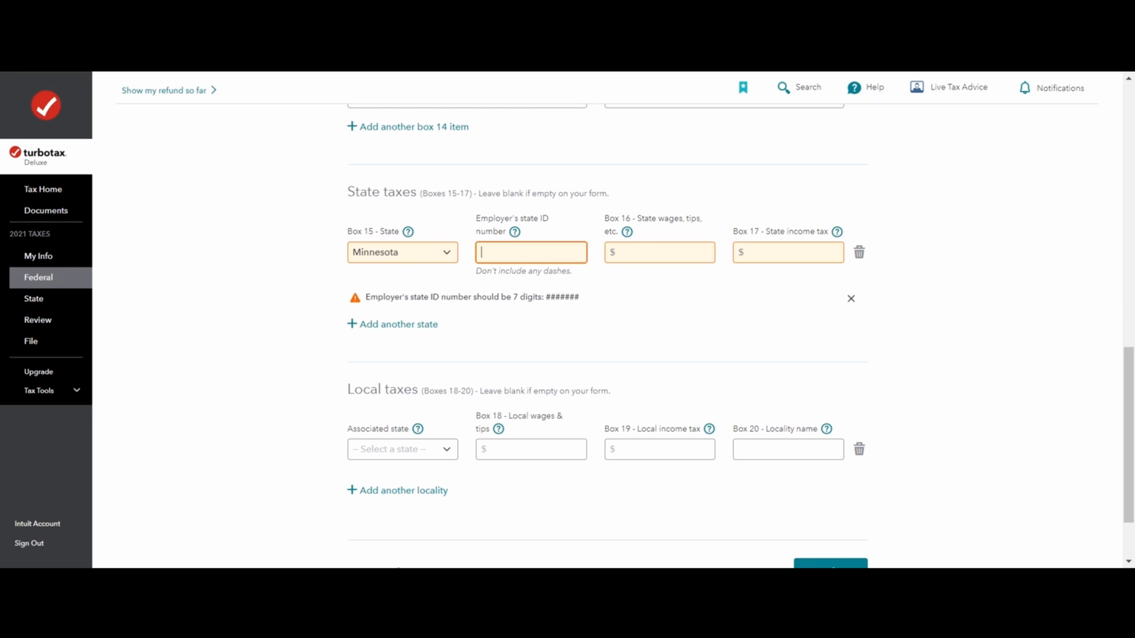
{"action": "left_click", "coordinate": [582, 218]}
{"action": "left_click", "coordinate": [531, 252]}
{"action": "type", "text": "1234567"}
{"action": "key", "text": "Tab"}
{"action": "key", "text": "Tab"}
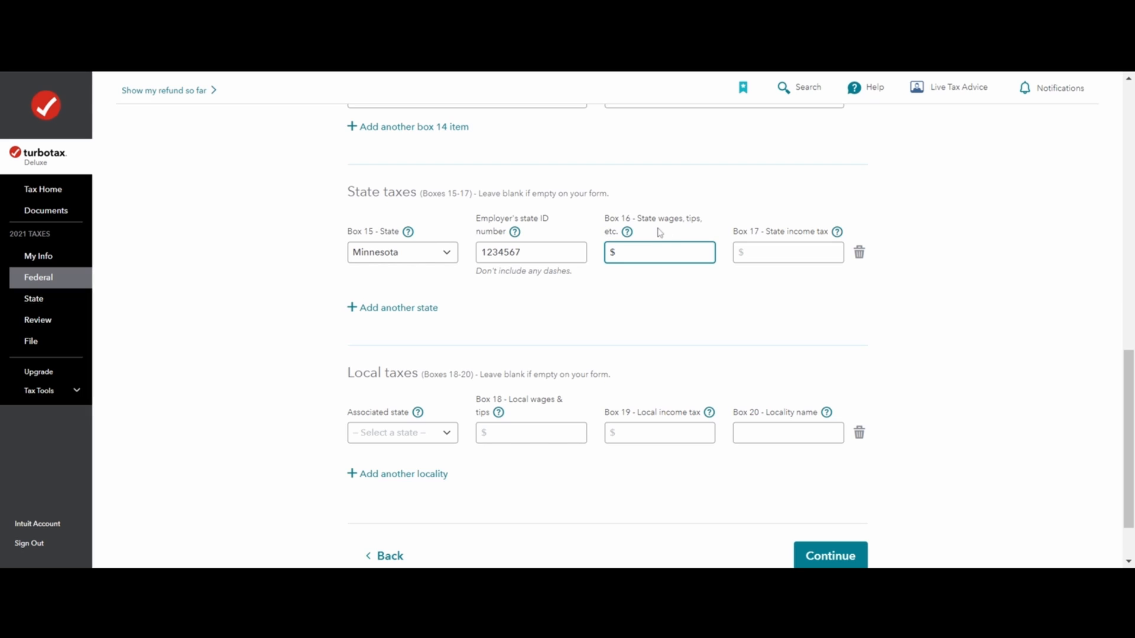
- Enter $40,000 as state wages in box 16 and $3,000 as state income tax in box 17
{"action": "scroll", "coordinate": [658, 296], "scroll_direction": "up", "scroll_amount": 5}
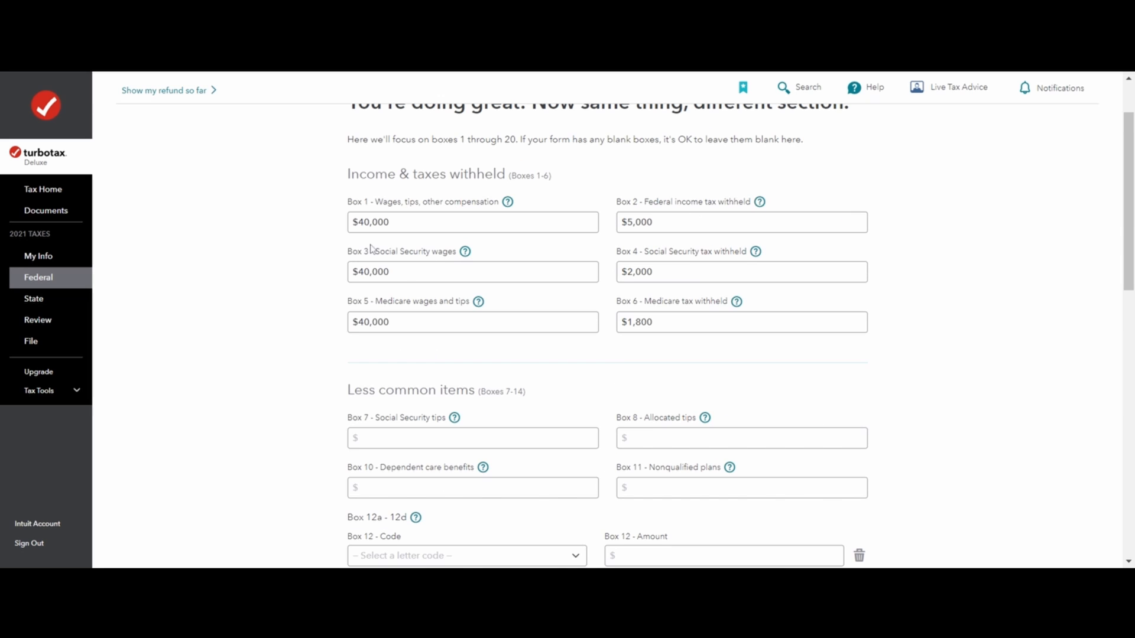
{"action": "scroll", "coordinate": [712, 343], "scroll_direction": "down", "scroll_amount": 12}
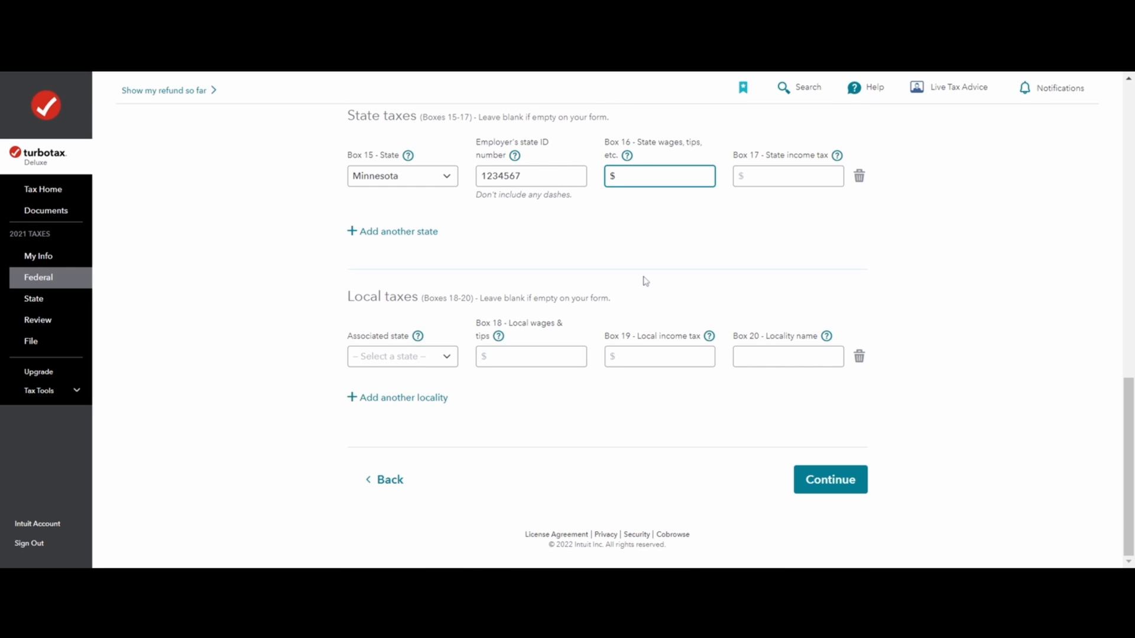
{"action": "type", "text": "40,000"}
{"action": "key", "text": "Tab"}
{"action": "scroll", "coordinate": [785, 330], "scroll_direction": "up", "scroll_amount": 1}
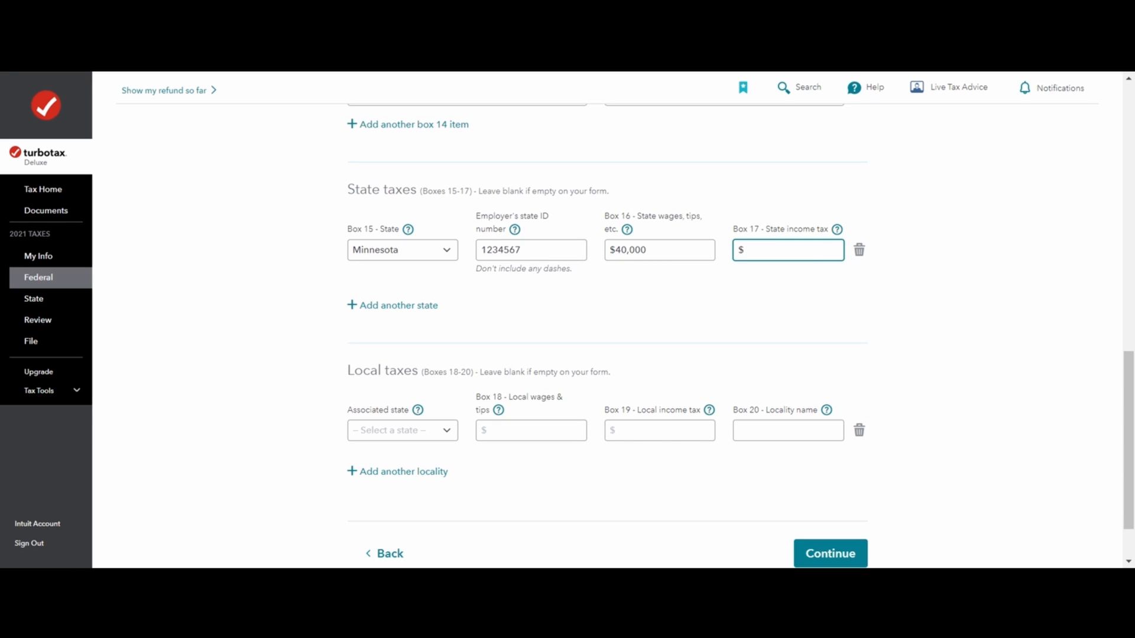
{"action": "type", "text": "3,000"}
{"action": "left_click", "coordinate": [851, 294]}
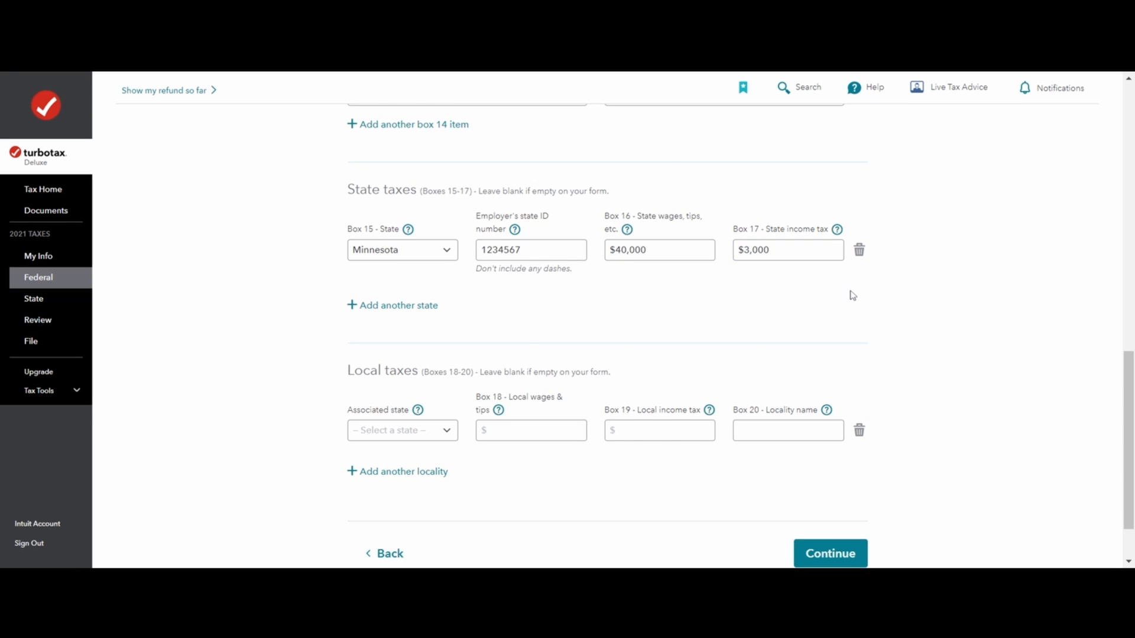
- Submit the W-2 with local taxes blank, accept the amounts in boxes 5, 6 and 7, and continue past the refund summary
{"action": "scroll", "coordinate": [879, 317], "scroll_direction": "down", "scroll_amount": 1}
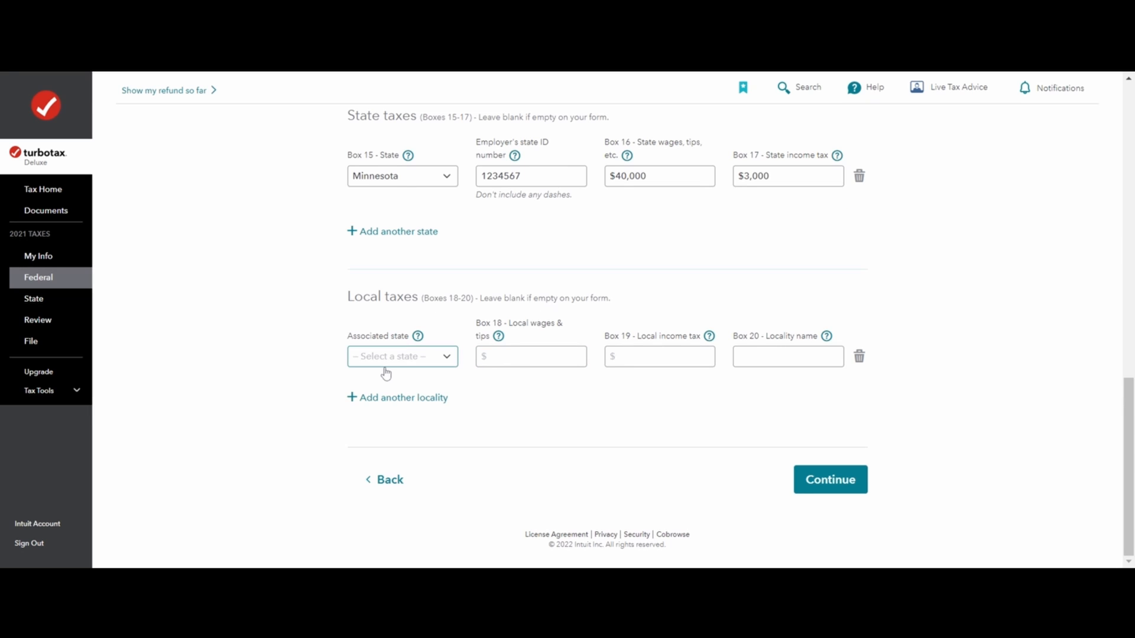
{"action": "left_click", "coordinate": [852, 482]}
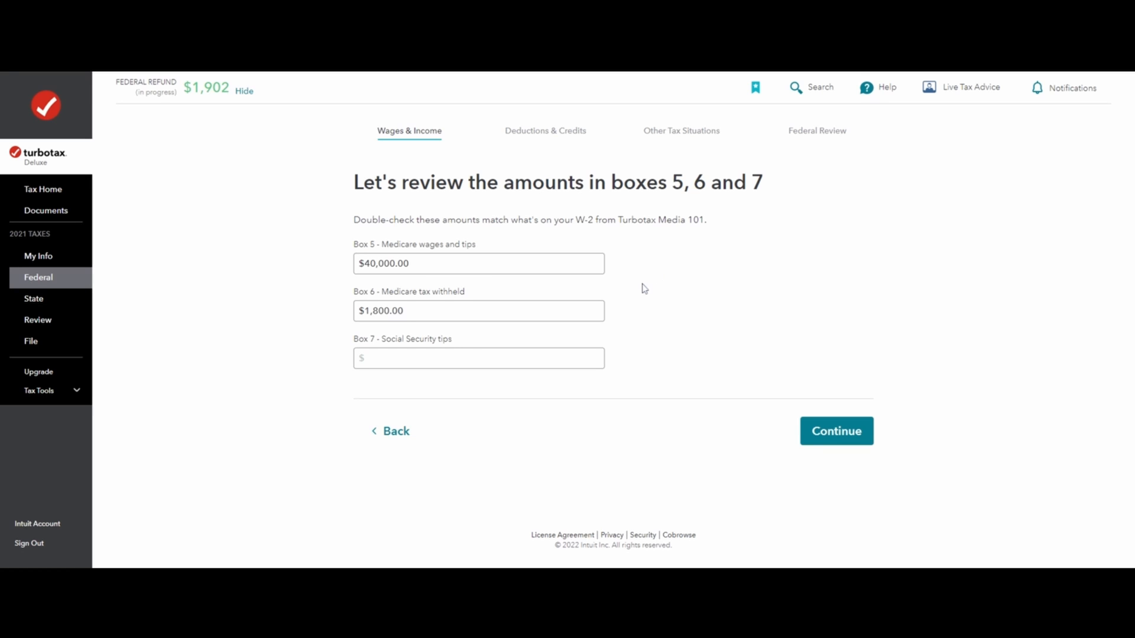
{"action": "left_click", "coordinate": [846, 440]}
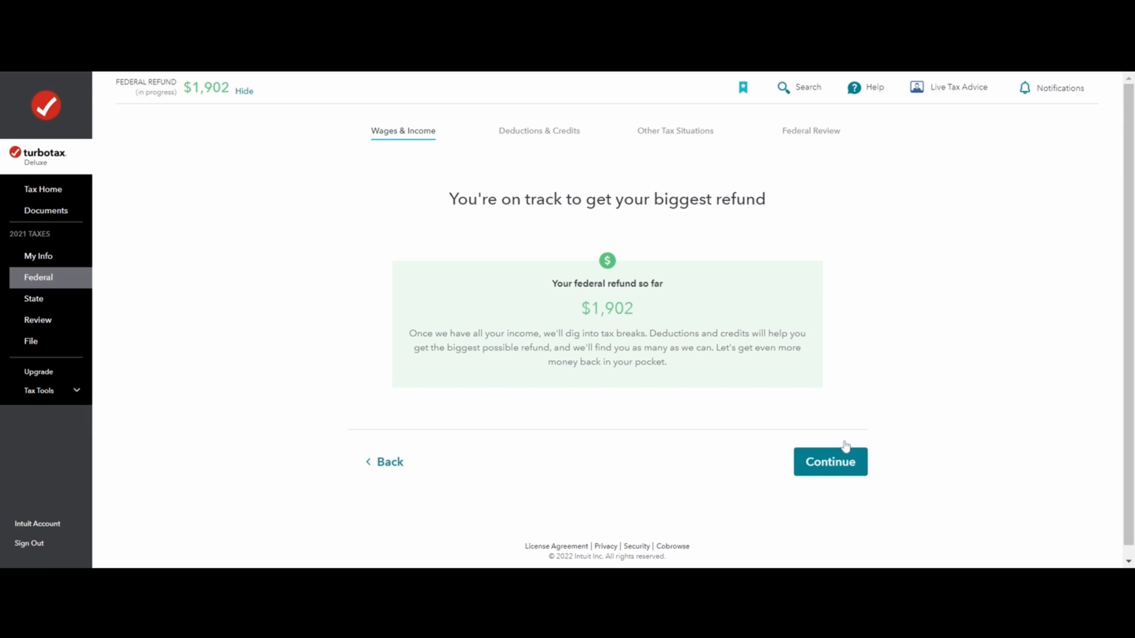
{"action": "left_click", "coordinate": [850, 477]}
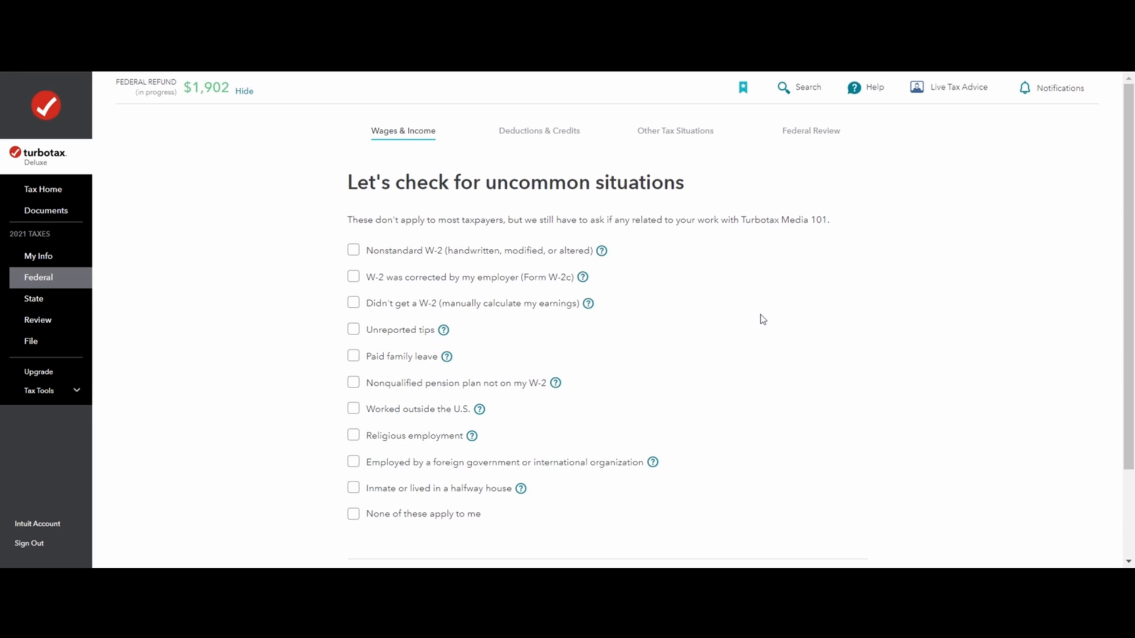
- Review the uncommon situations for this employer and select None of these apply to me
{"action": "scroll", "coordinate": [760, 322], "scroll_direction": "down", "scroll_amount": 2}
{"action": "scroll", "coordinate": [755, 336], "scroll_direction": "up", "scroll_amount": 2}
{"action": "scroll", "coordinate": [378, 450], "scroll_direction": "down", "scroll_amount": 2}
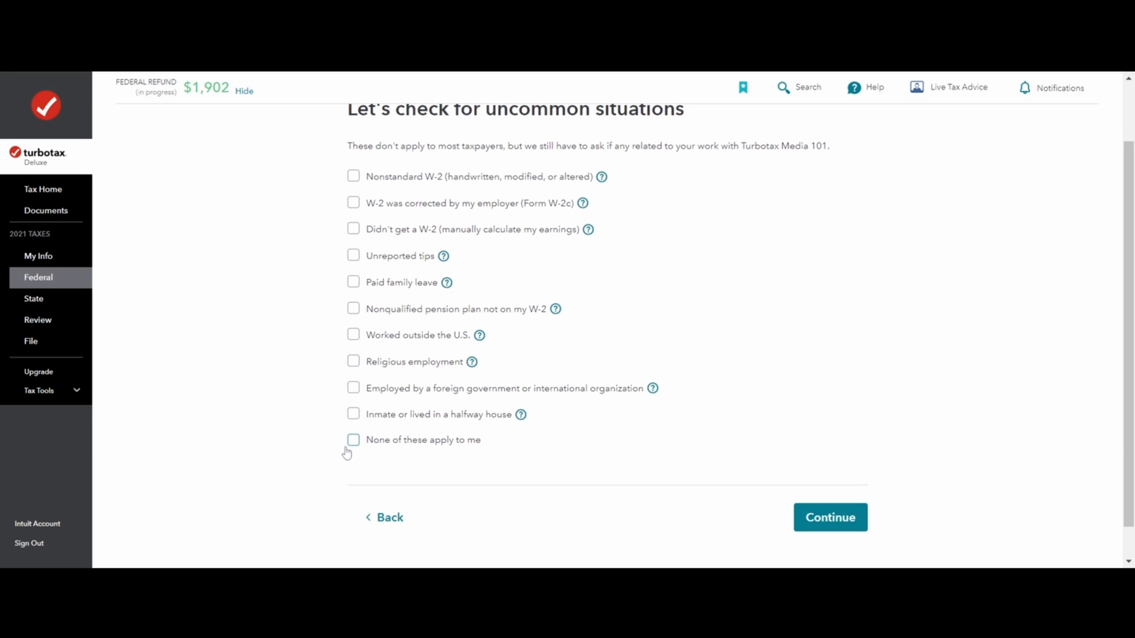
{"action": "left_click", "coordinate": [355, 444]}
{"action": "scroll", "coordinate": [354, 458], "scroll_direction": "up", "scroll_amount": 2}
{"action": "scroll", "coordinate": [637, 469], "scroll_direction": "down", "scroll_amount": 3}
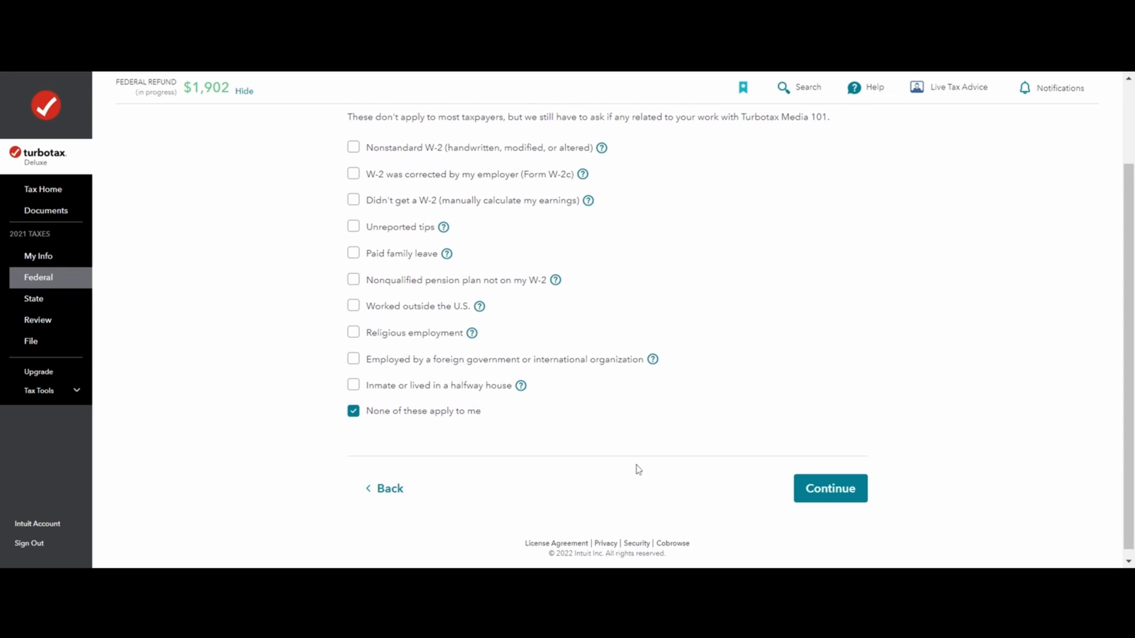
- Finish the W-2 section and answer that no dividends were received from company stocks or shares
{"action": "left_click", "coordinate": [836, 484]}
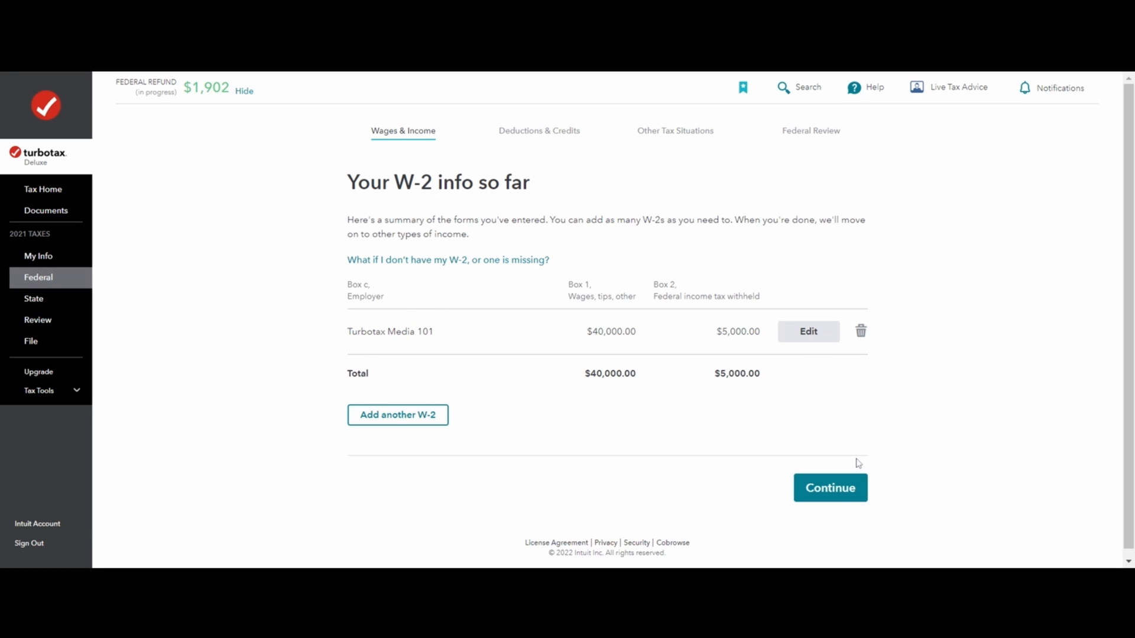
{"action": "left_click", "coordinate": [843, 501]}
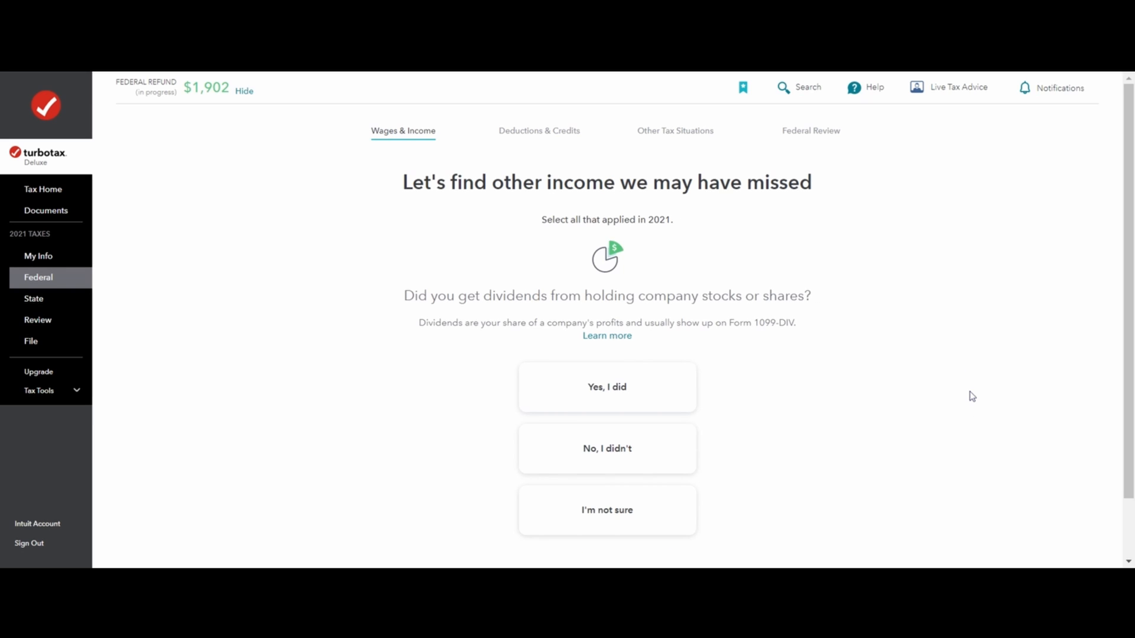
{"action": "scroll", "coordinate": [968, 398], "scroll_direction": "down", "scroll_amount": 2}
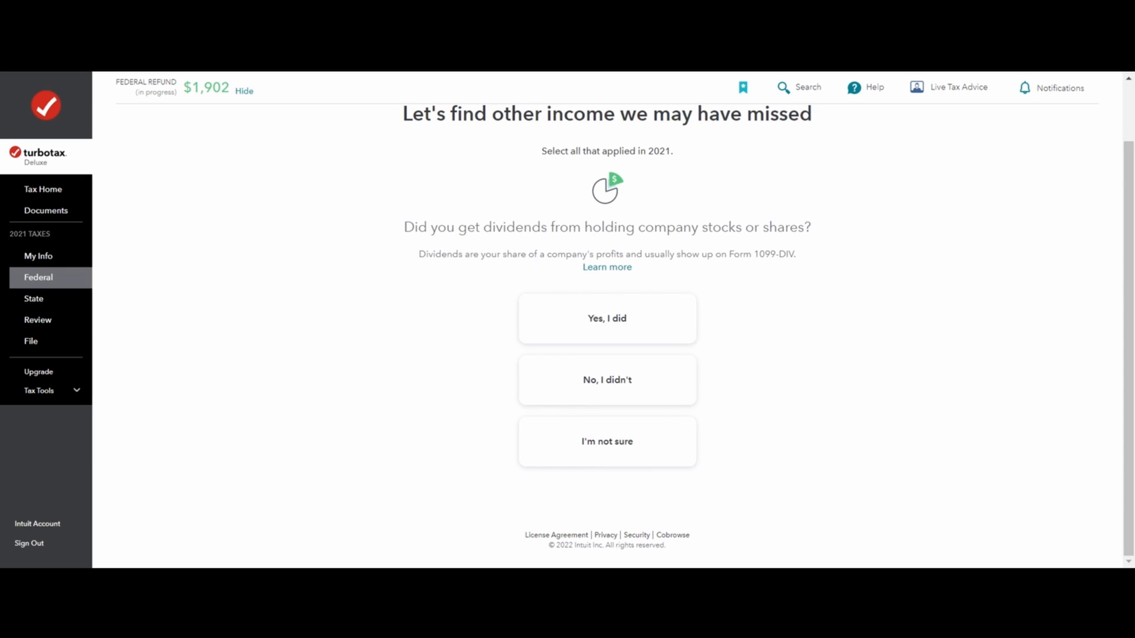
{"action": "left_click", "coordinate": [685, 393]}
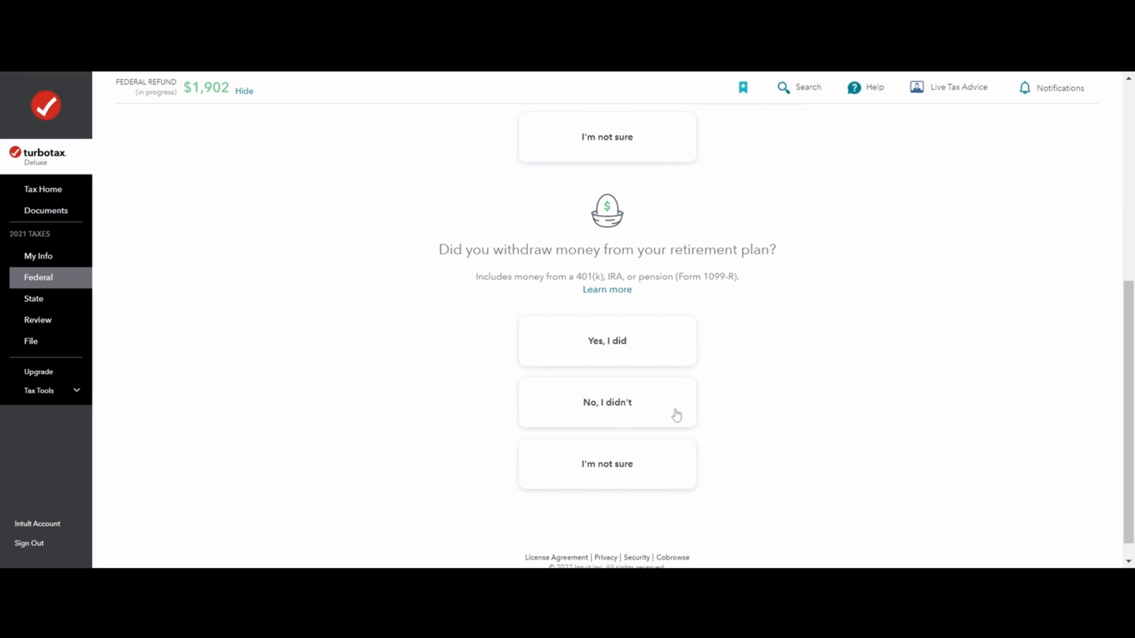
- Answer No, I didn't for retirement plan withdrawals and foreign accounts or assets, and continue to the wages and income overview
{"action": "left_click", "coordinate": [674, 353]}
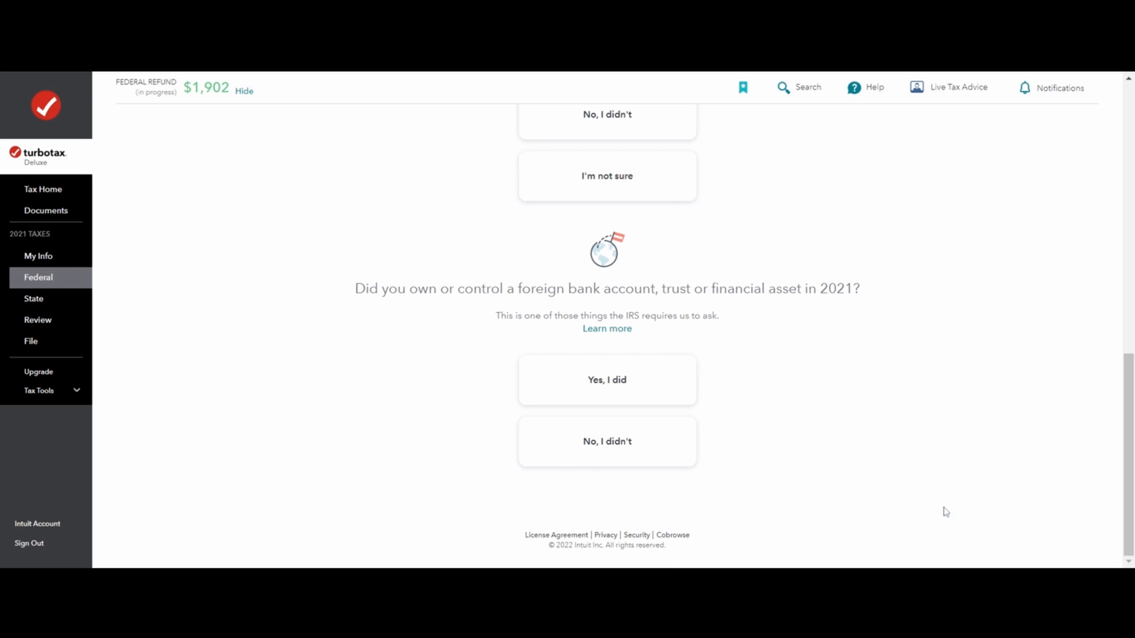
{"action": "scroll", "coordinate": [896, 487], "scroll_direction": "up", "scroll_amount": 1}
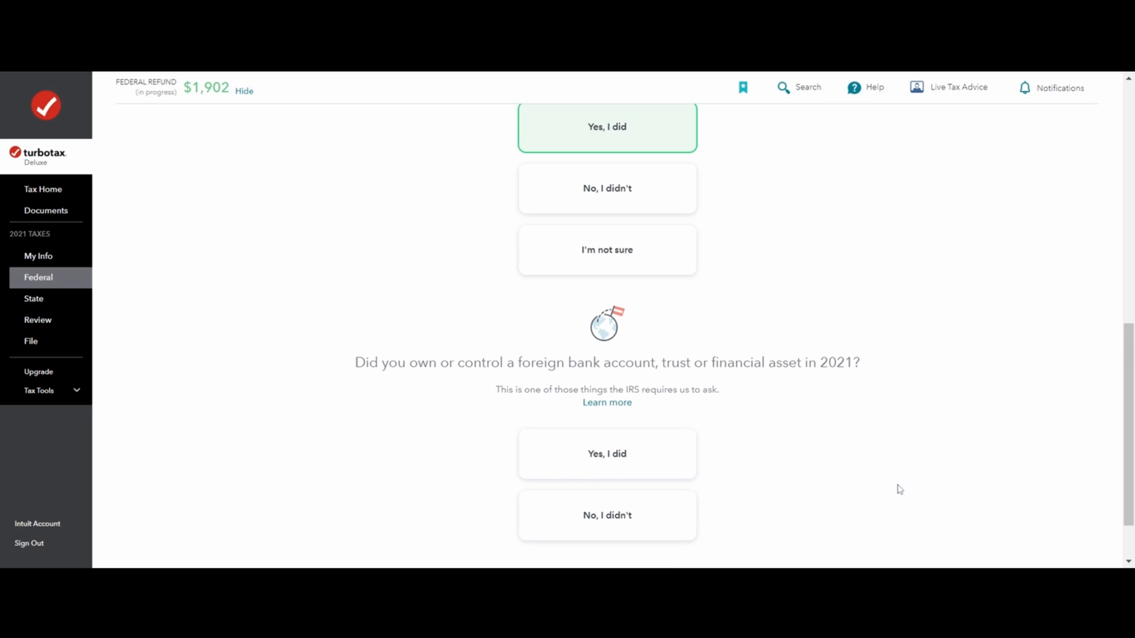
{"action": "scroll", "coordinate": [898, 489], "scroll_direction": "up", "scroll_amount": 2}
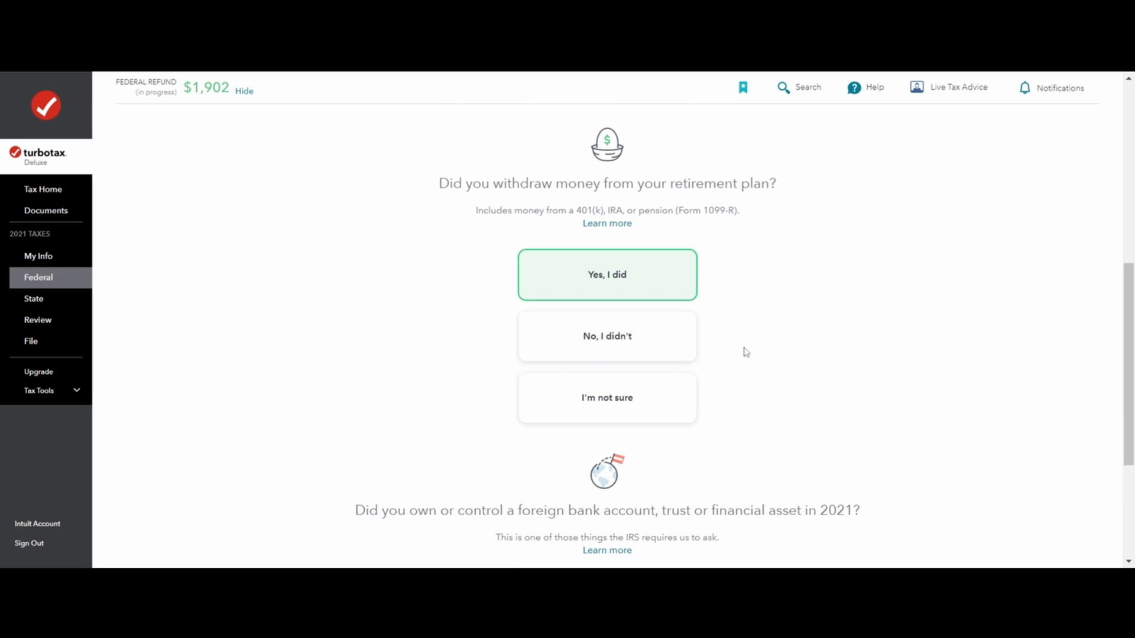
{"action": "left_click", "coordinate": [663, 334]}
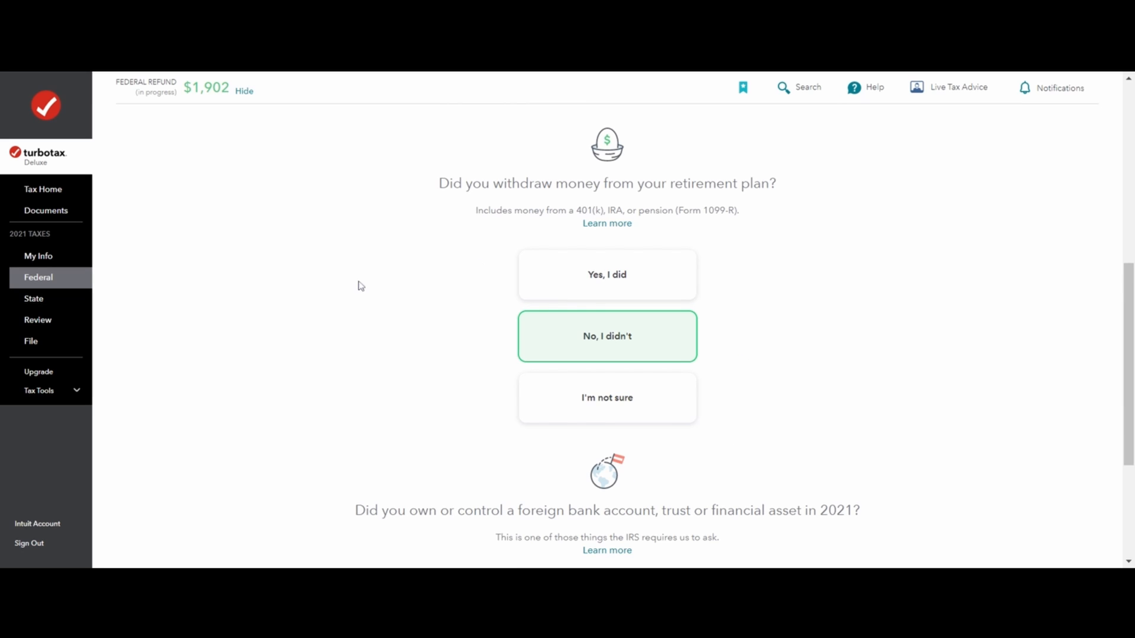
{"action": "scroll", "coordinate": [462, 370], "scroll_direction": "down", "scroll_amount": 3}
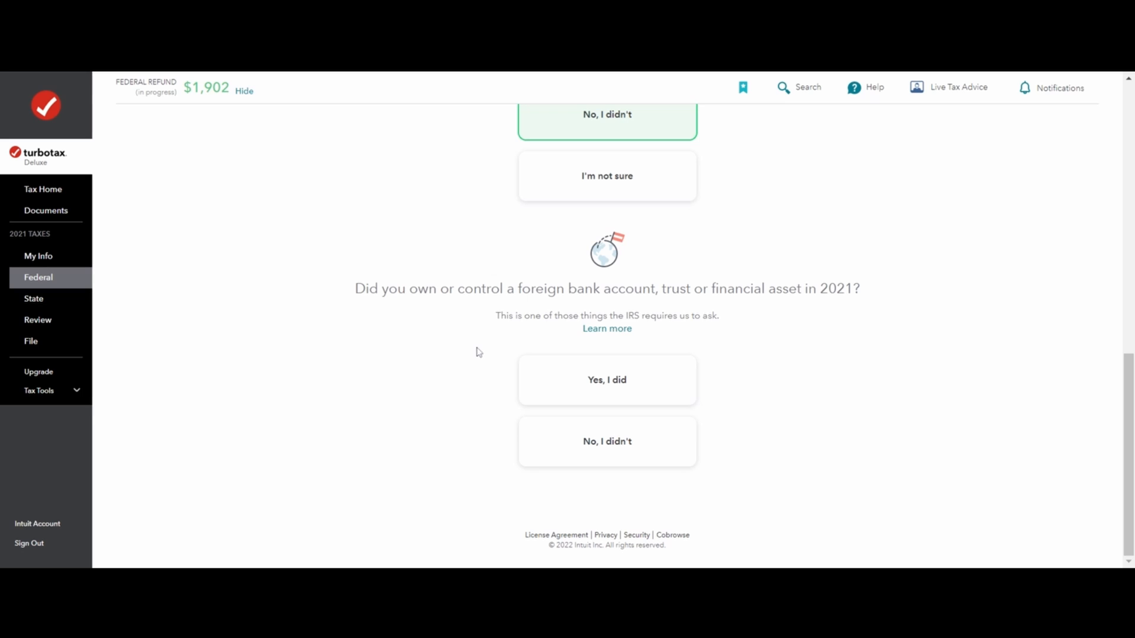
{"action": "left_click", "coordinate": [648, 462]}
{"action": "left_click", "coordinate": [830, 482]}
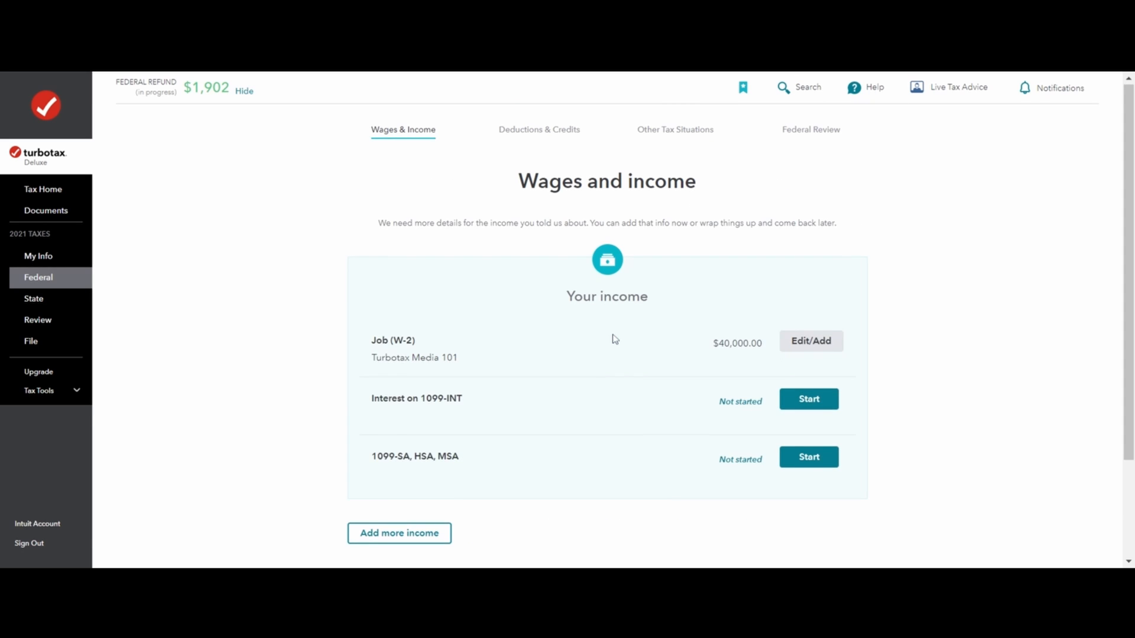
- Start the Interest on 1099-INT section and answer Yes to having received interest income
{"action": "scroll", "coordinate": [613, 338], "scroll_direction": "down", "scroll_amount": 1}
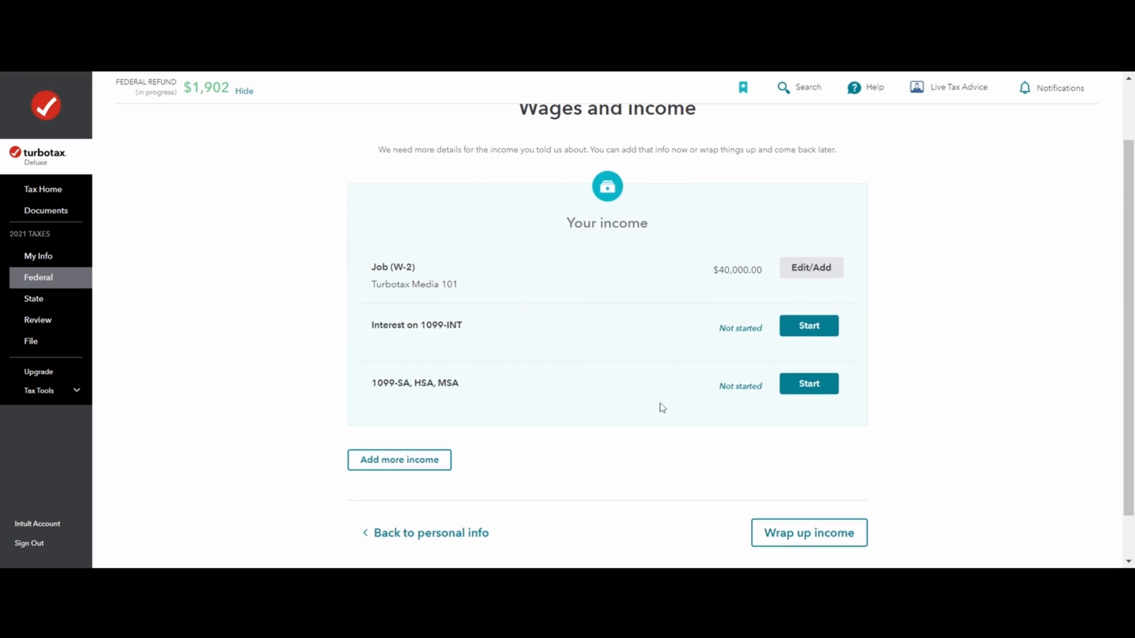
{"action": "scroll", "coordinate": [662, 408], "scroll_direction": "down", "scroll_amount": 1}
{"action": "scroll", "coordinate": [662, 408], "scroll_direction": "up", "scroll_amount": 2}
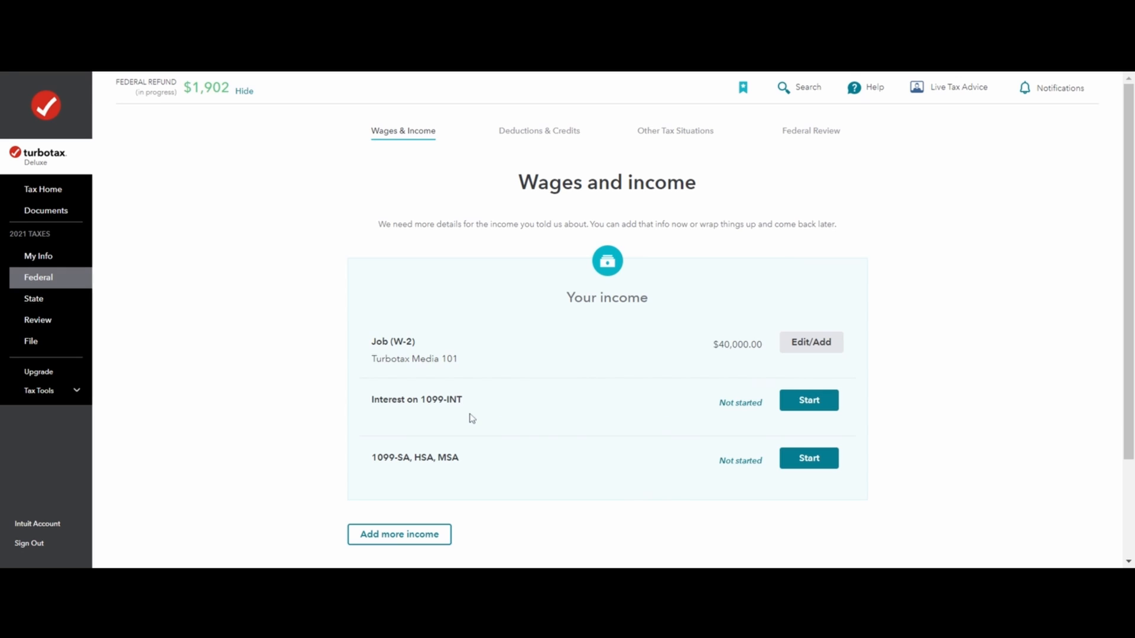
{"action": "left_click", "coordinate": [832, 407]}
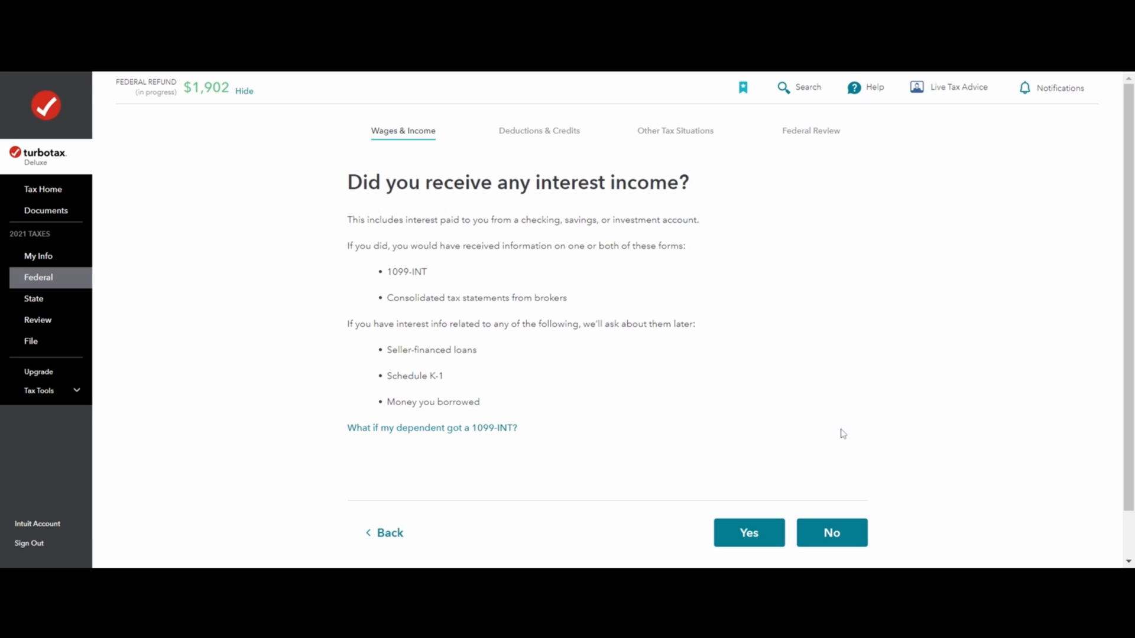
{"action": "left_click", "coordinate": [753, 539]}
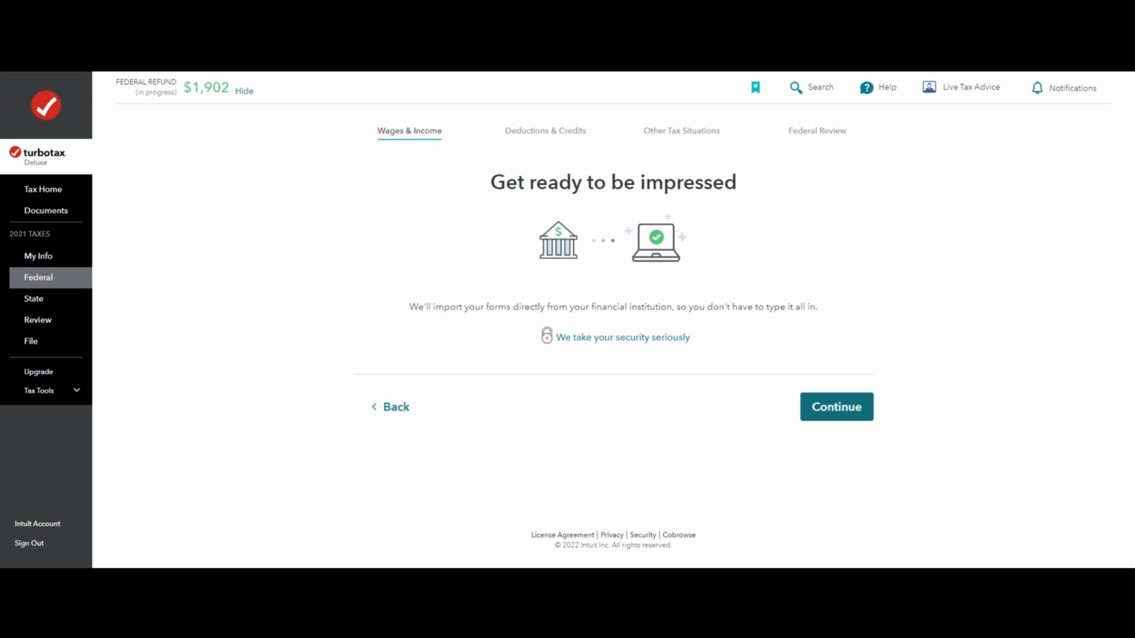
- Open the Chase Bank import for the 1099-INT, then change the entry method to Type it in myself
{"action": "left_click", "coordinate": [843, 414]}
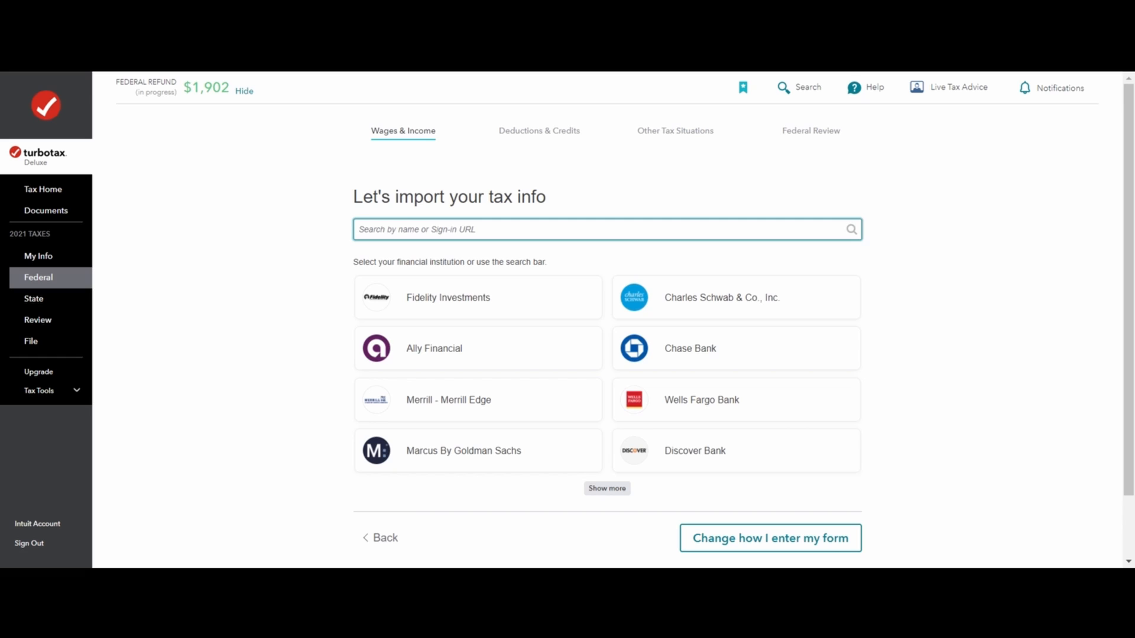
{"action": "left_click", "coordinate": [704, 348]}
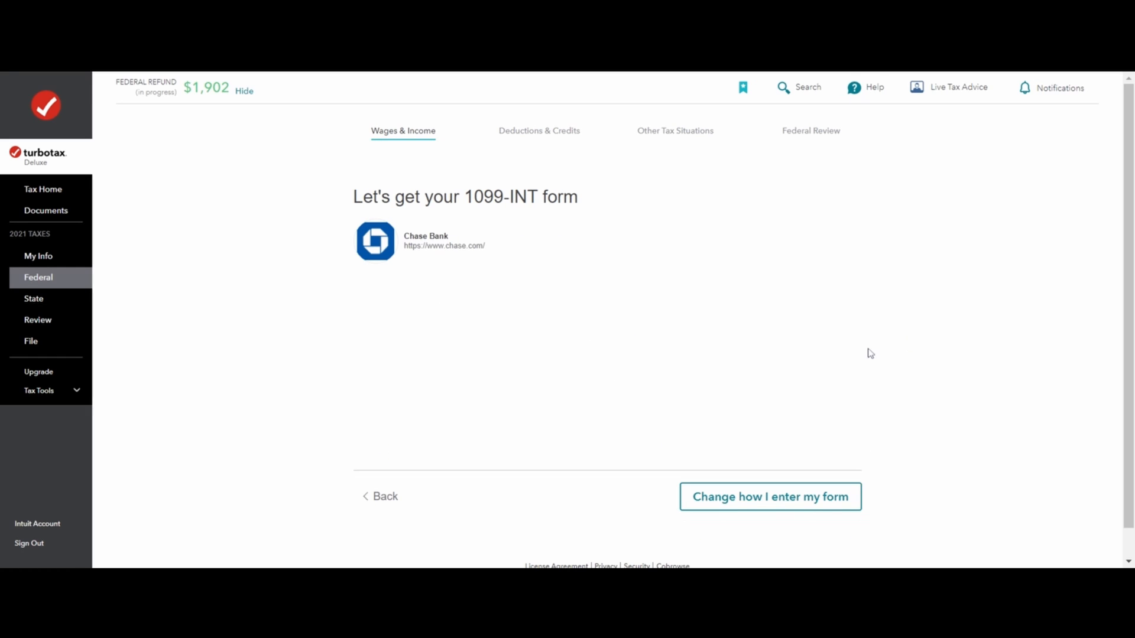
{"action": "left_click", "coordinate": [826, 502]}
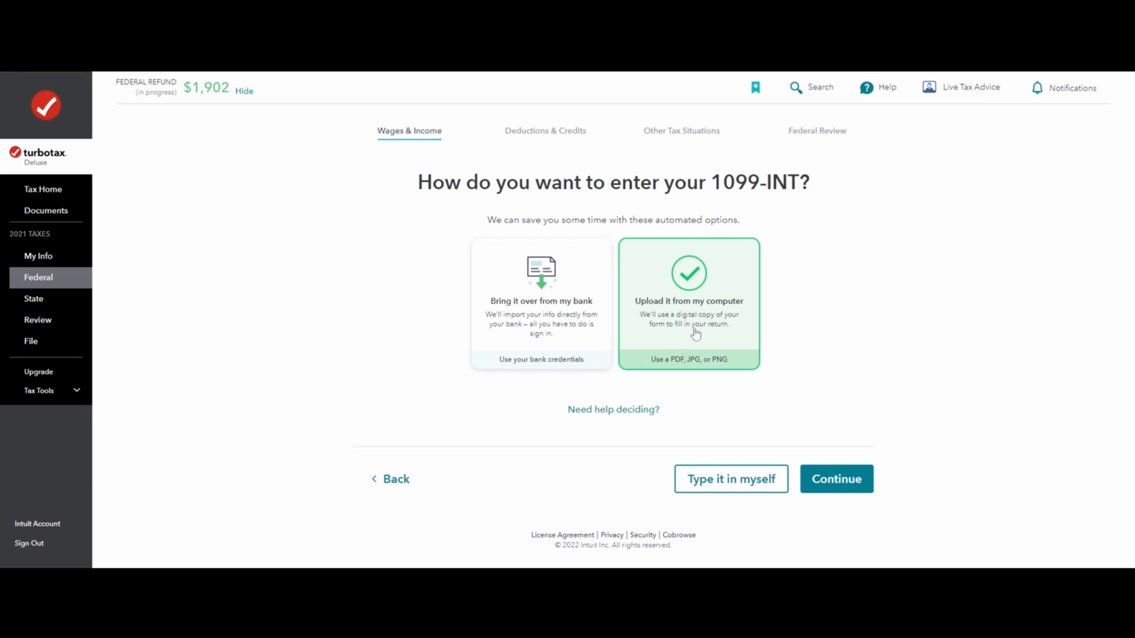
{"action": "left_click", "coordinate": [757, 490]}
- Enter Chase Bank as the 1099-INT payer and $250 as box 1 interest income
{"action": "type", "text": "C"}
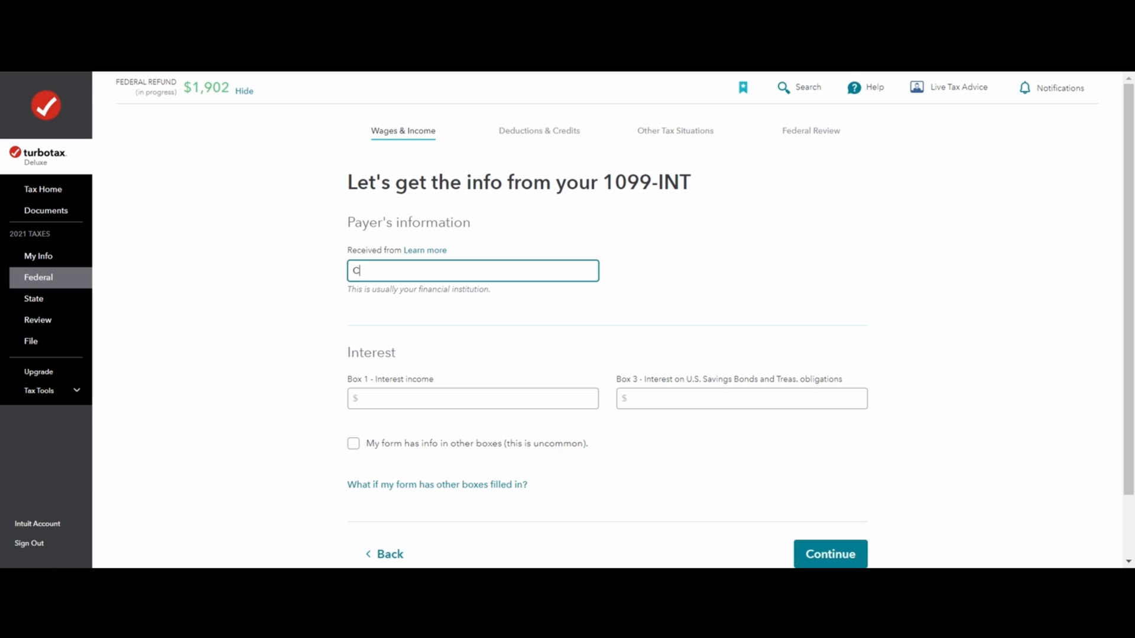
{"action": "type", "text": "hase Bank"}
{"action": "scroll", "coordinate": [585, 355], "scroll_direction": "down", "scroll_amount": 2}
{"action": "left_click", "coordinate": [577, 332]}
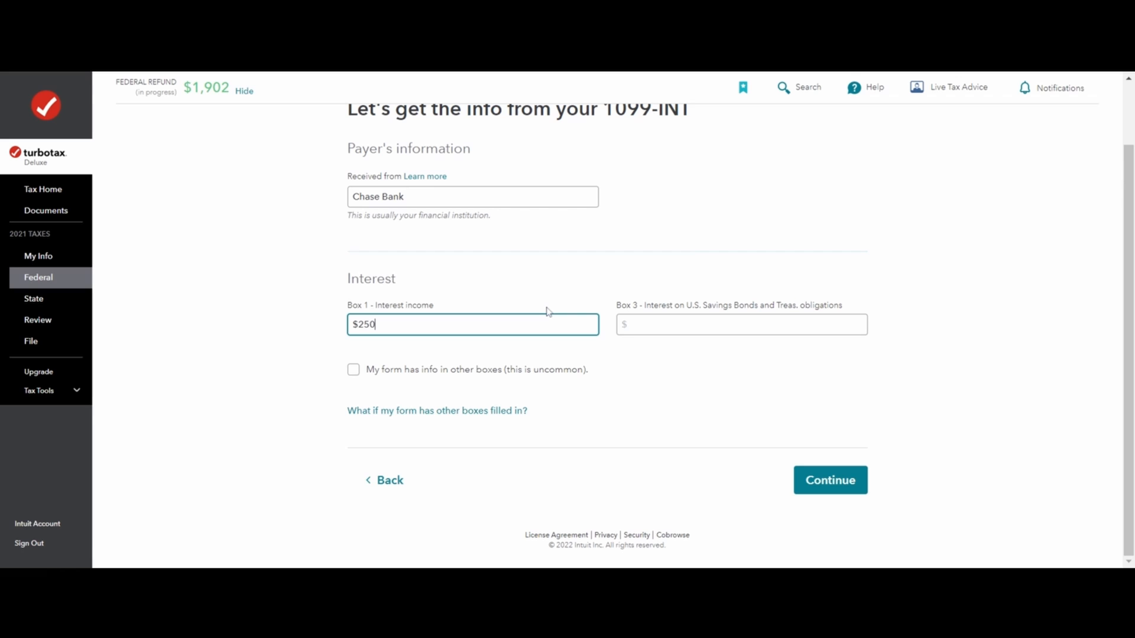
{"action": "left_click", "coordinate": [803, 478]}
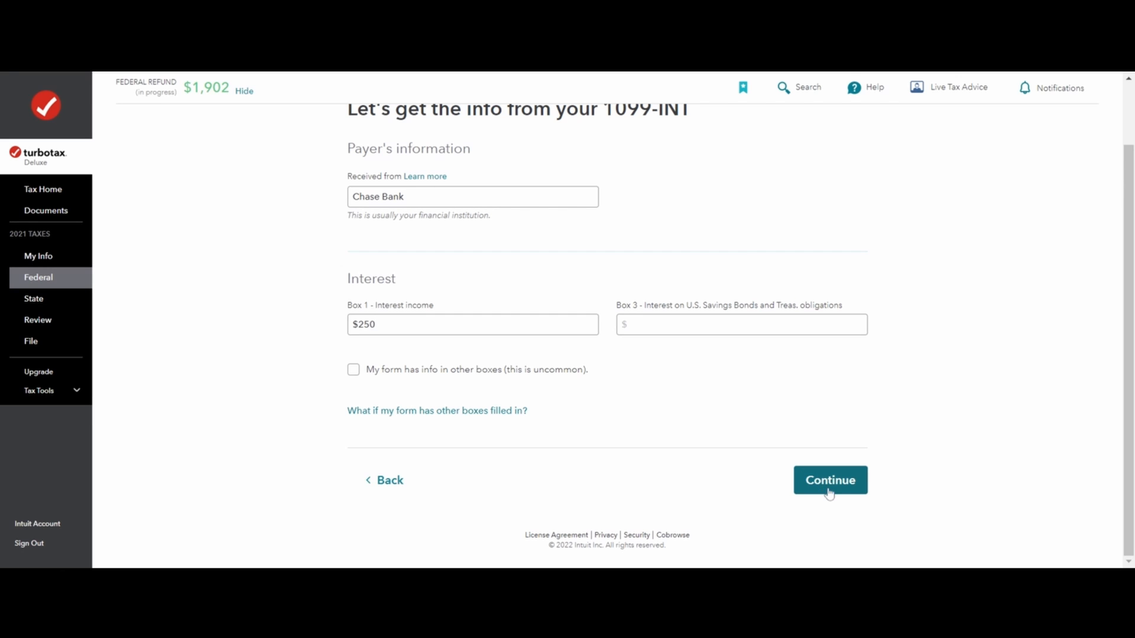
- Reveal the less common boxes of the 1099-INT to review them, and hide them again
{"action": "left_click", "coordinate": [501, 372]}
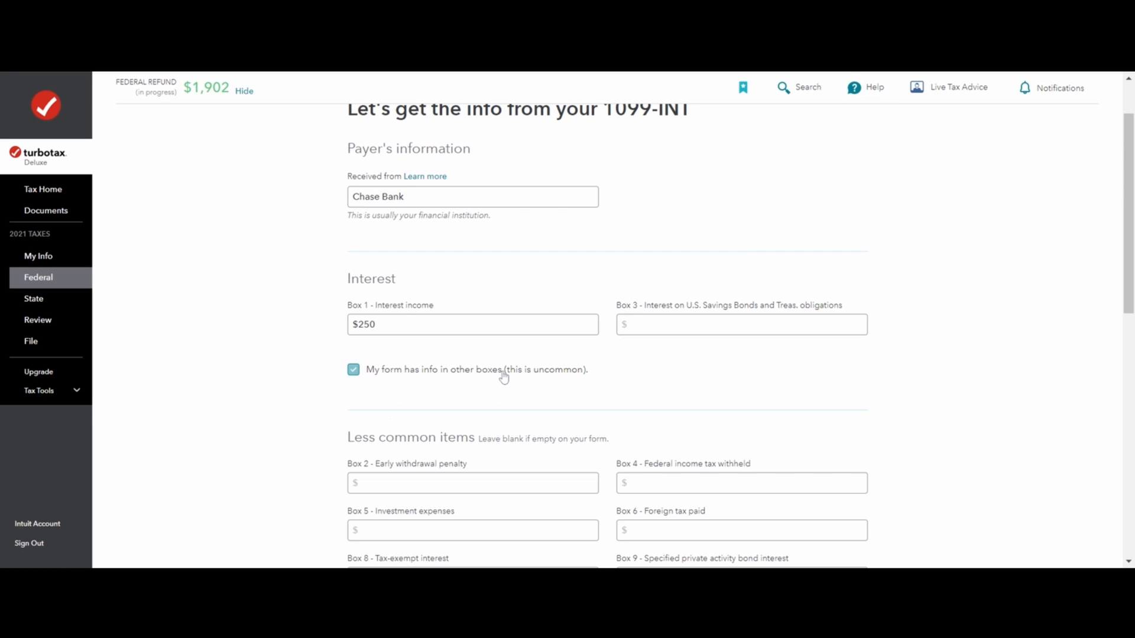
{"action": "scroll", "coordinate": [396, 381], "scroll_direction": "down", "scroll_amount": 1}
{"action": "scroll", "coordinate": [396, 381], "scroll_direction": "down", "scroll_amount": 2}
{"action": "left_click", "coordinate": [392, 156]}
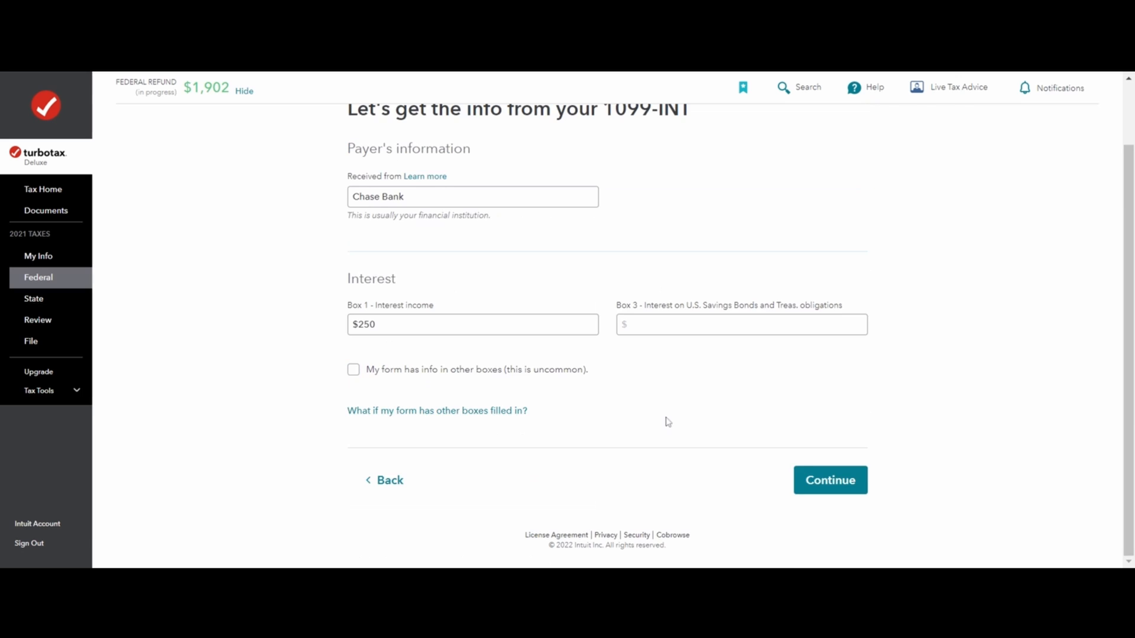
- Submit the 1099-INT, continue past the uncommon situations question and finish the interest section
{"action": "scroll", "coordinate": [868, 492], "scroll_direction": "down", "scroll_amount": 1}
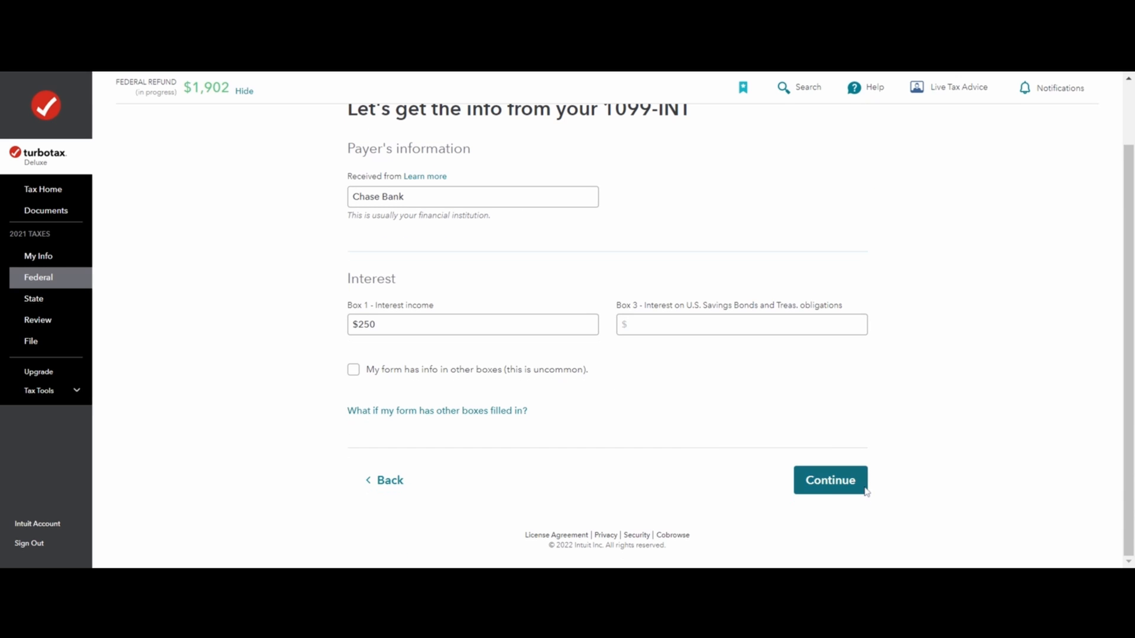
{"action": "left_click", "coordinate": [855, 494]}
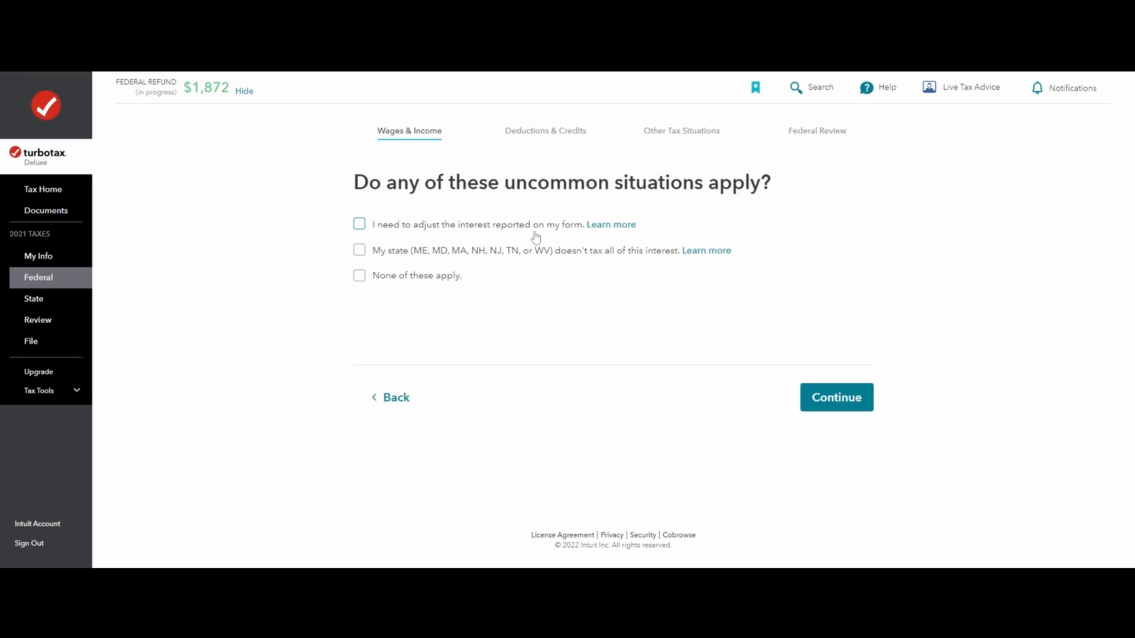
{"action": "left_click", "coordinate": [828, 404]}
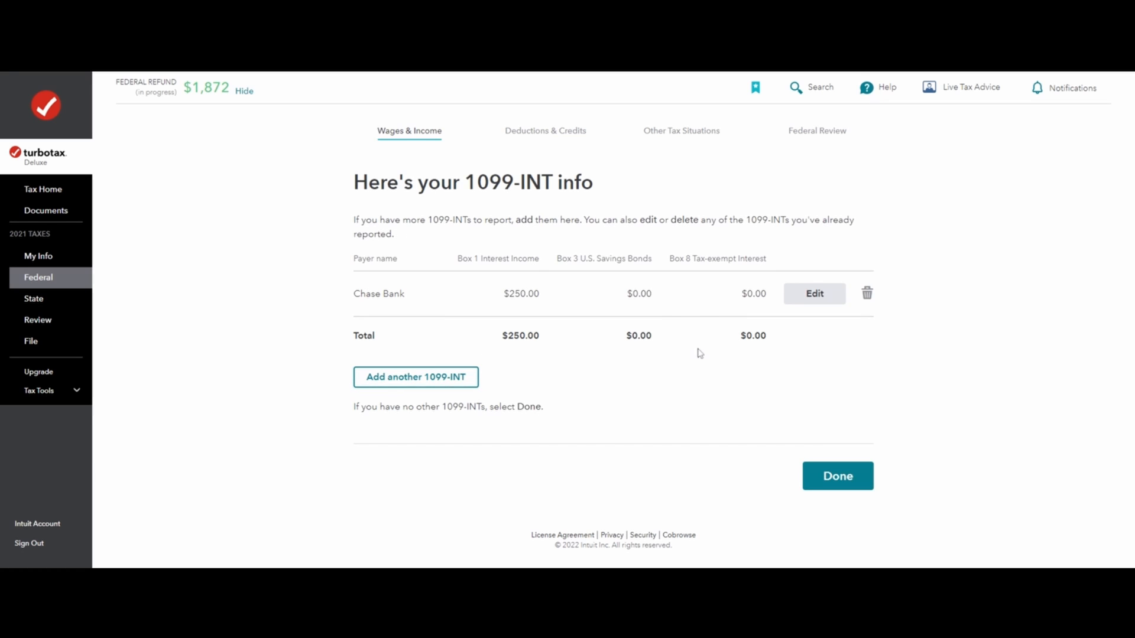
{"action": "left_click", "coordinate": [838, 478]}
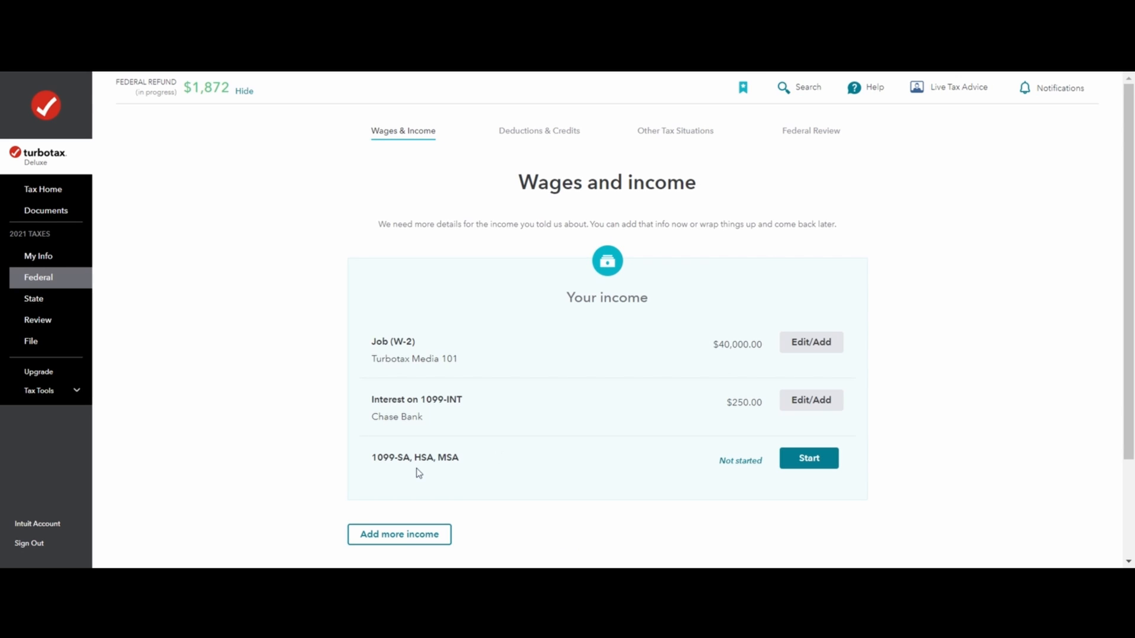
- Start the 1099-SA, HSA, MSA section, select Health Savings Account (HSA) and answer Yes to having used it in 2021
{"action": "left_click", "coordinate": [817, 464]}
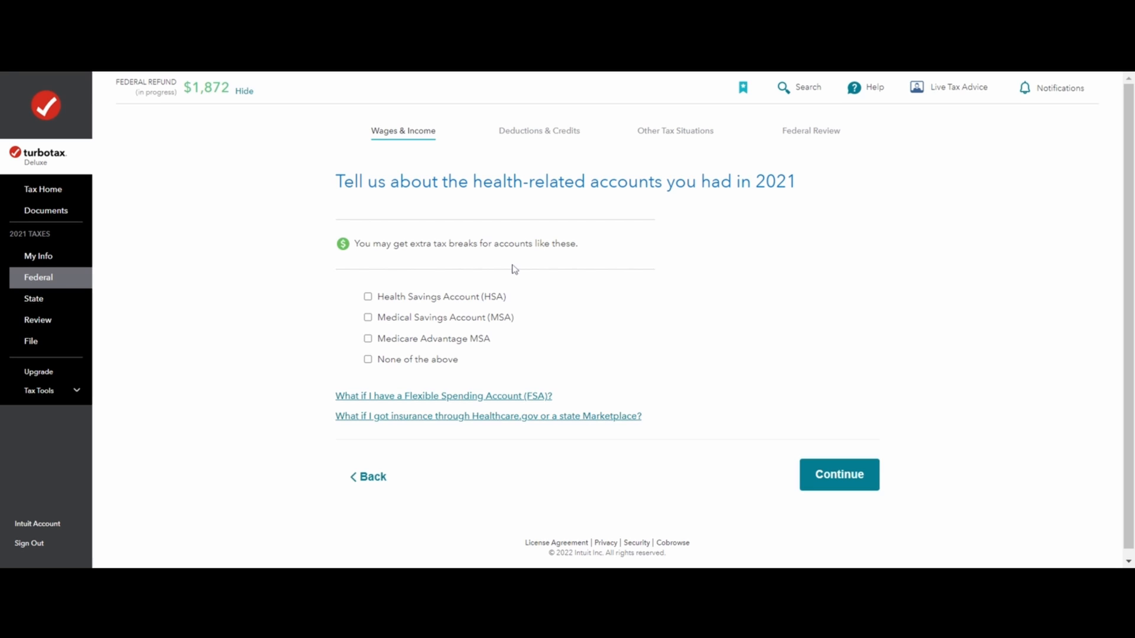
{"action": "left_click", "coordinate": [368, 296]}
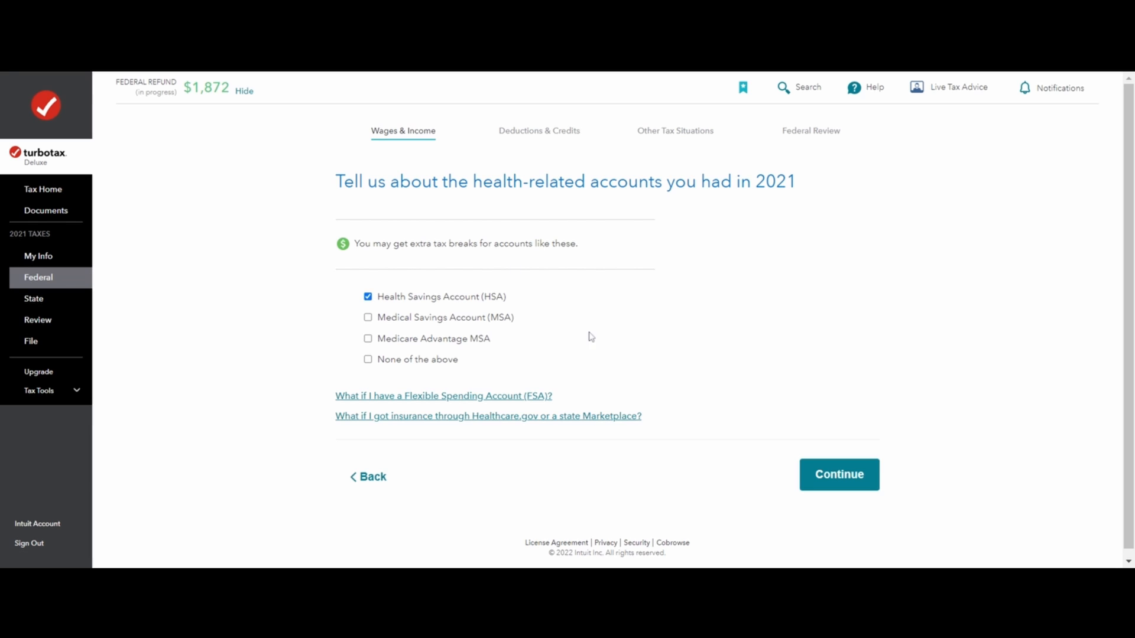
{"action": "left_click", "coordinate": [863, 483]}
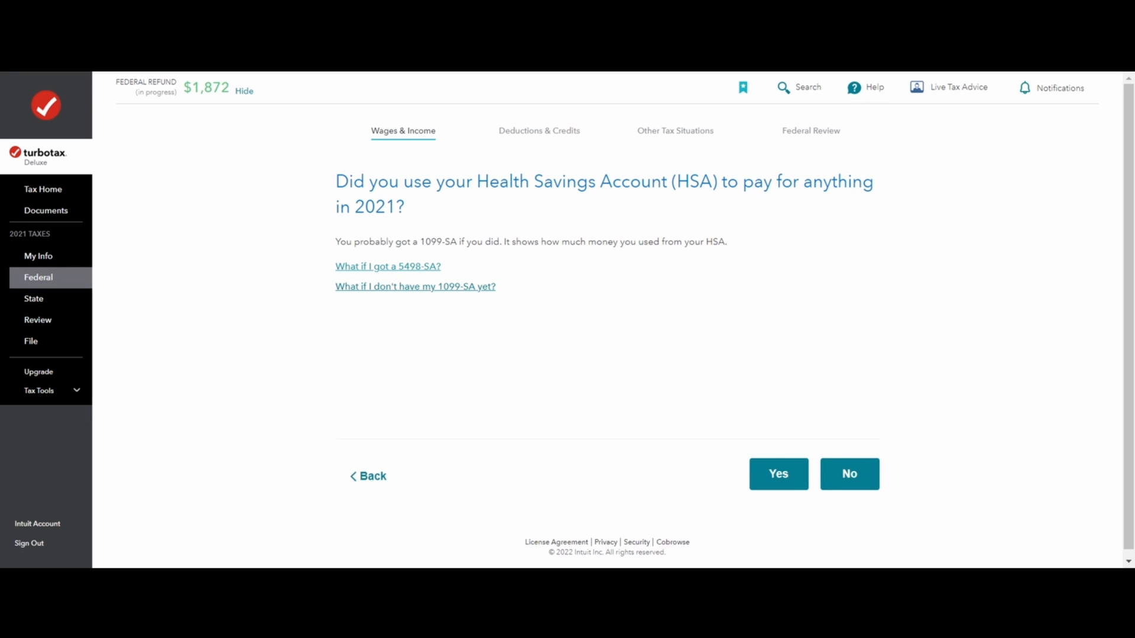
{"action": "left_click", "coordinate": [796, 477]}
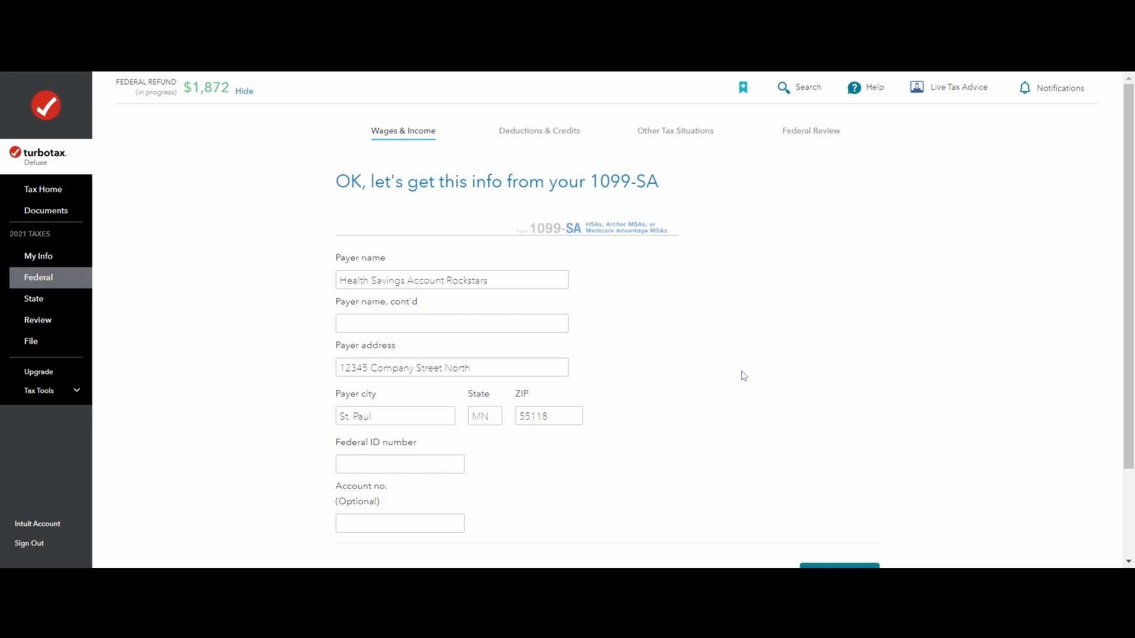
- Submit the 1099-SA payer details for Health Savings Account Rockstars and review the recipient's name and address
{"action": "scroll", "coordinate": [743, 376], "scroll_direction": "down", "scroll_amount": 1}
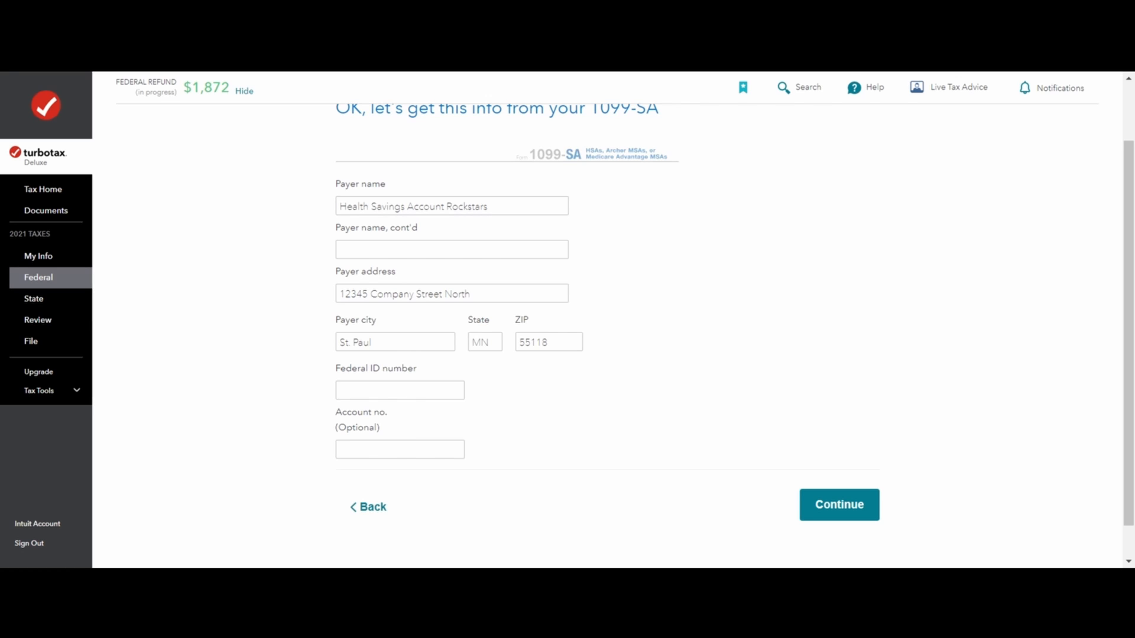
{"action": "left_click", "coordinate": [818, 503]}
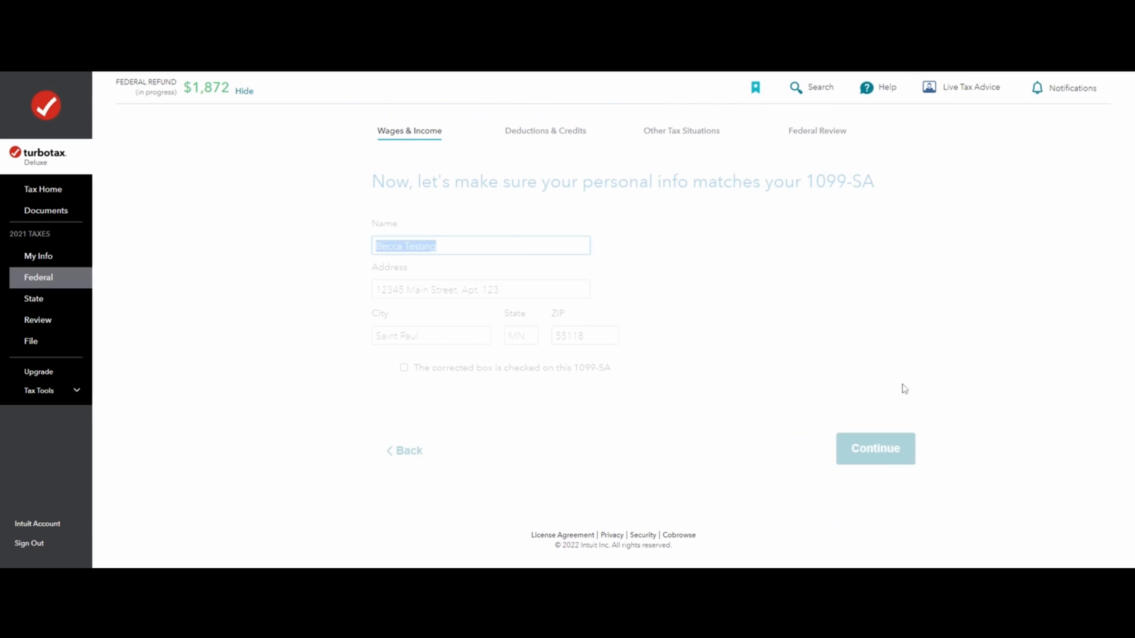
{"action": "left_click", "coordinate": [731, 323]}
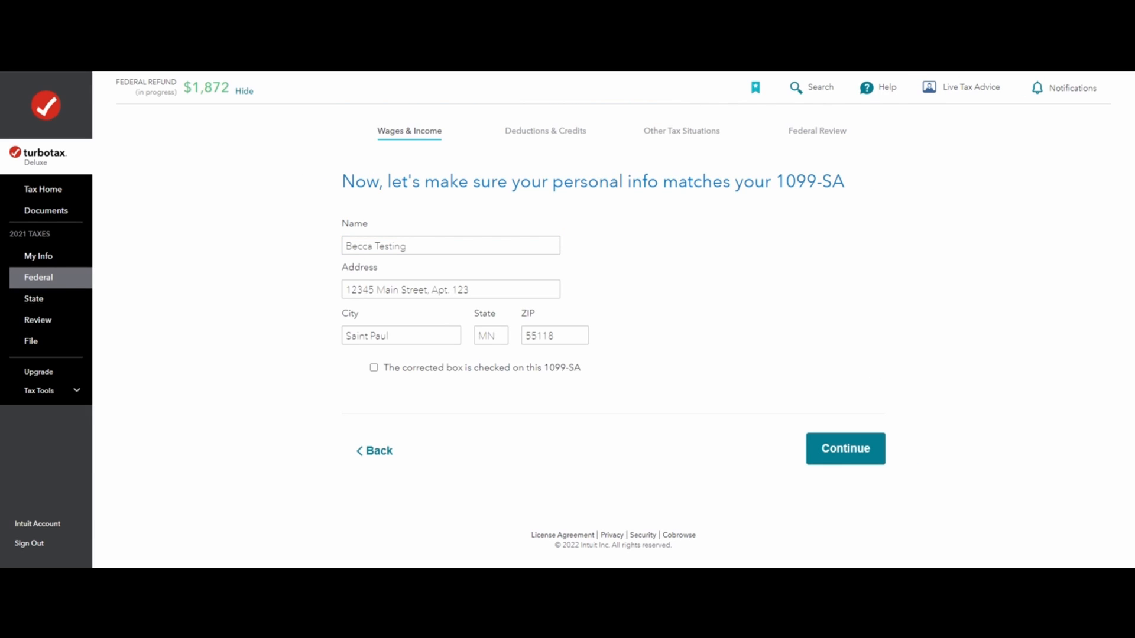
{"action": "left_click", "coordinate": [530, 253]}
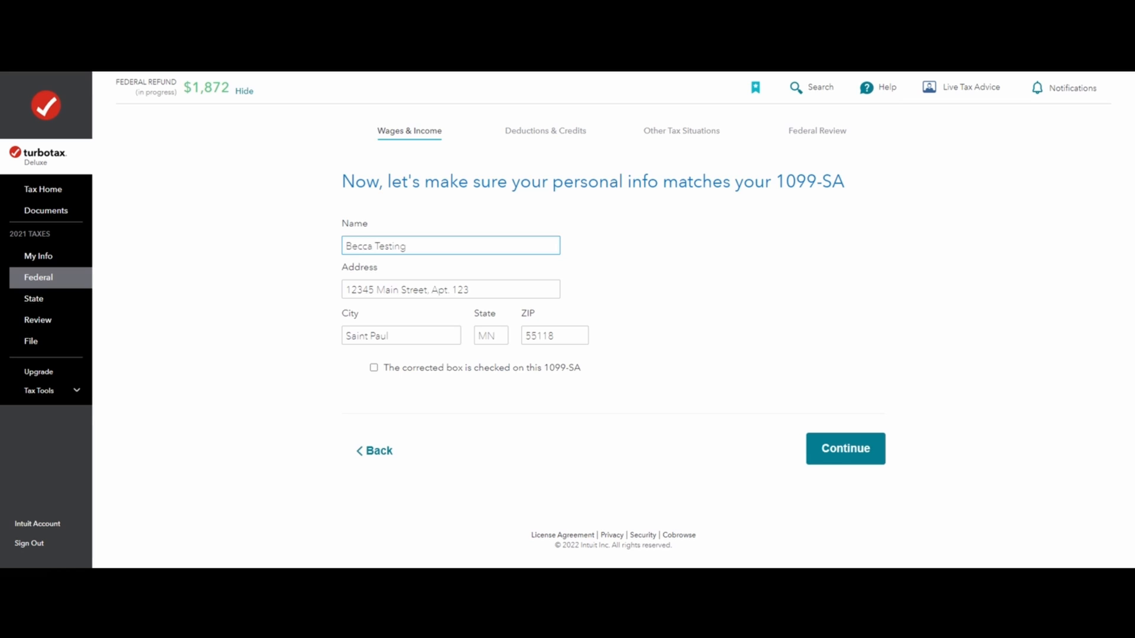
{"action": "left_click", "coordinate": [627, 253]}
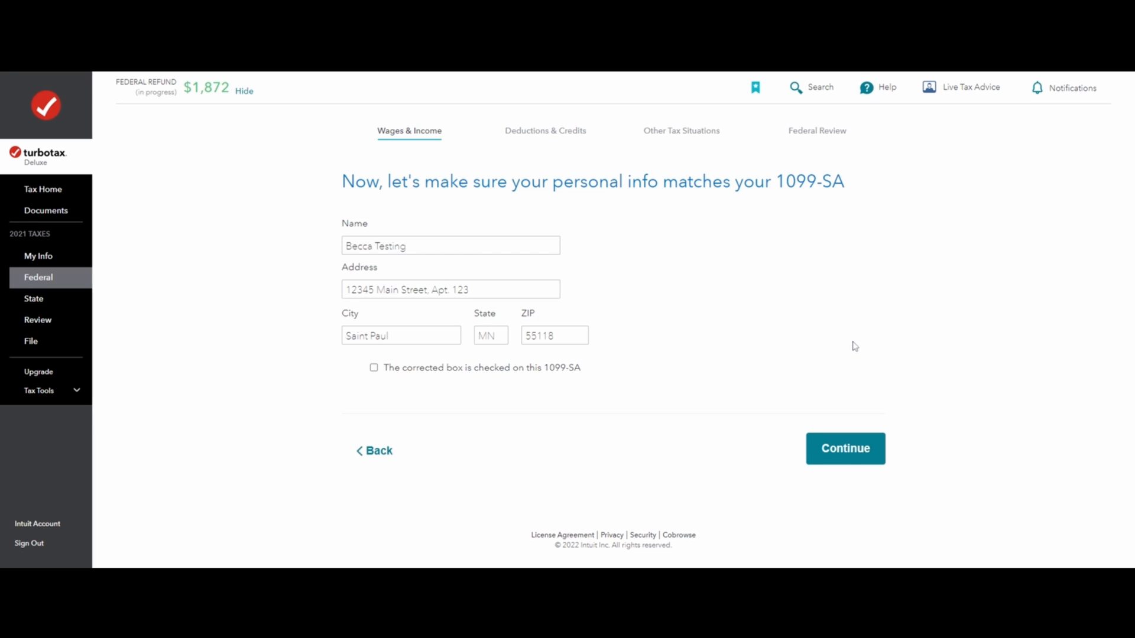
- Confirm the recipient info and submit the HSA 1099-SA with gross distribution 987 and distribution code 1-Normal distribution
{"action": "left_click", "coordinate": [815, 451]}
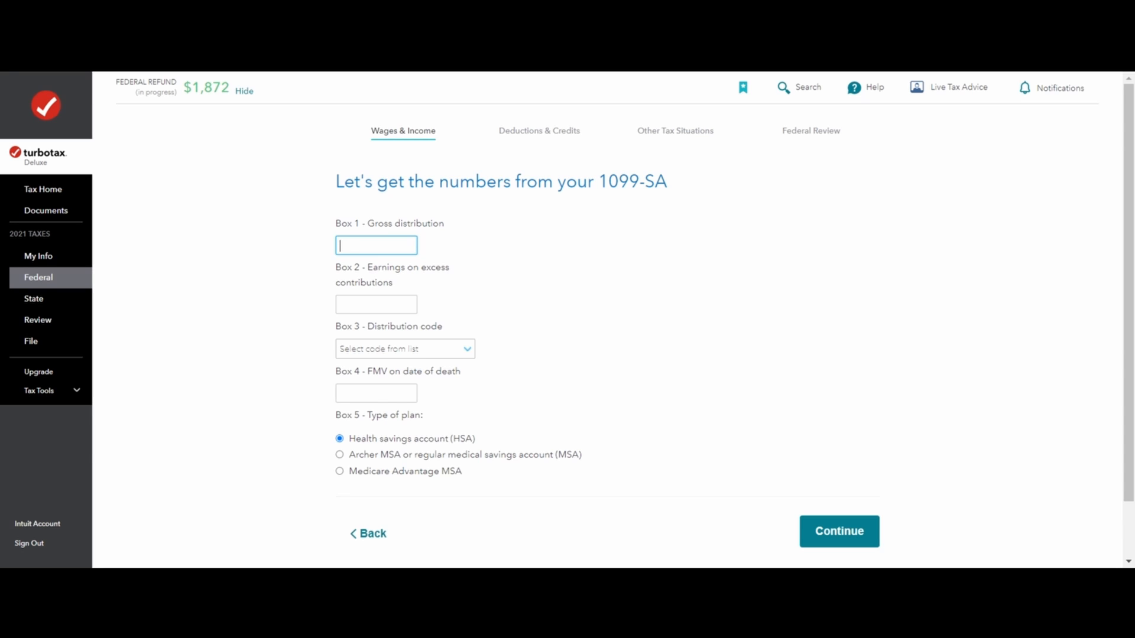
{"action": "type", "text": "987"}
{"action": "left_click", "coordinate": [554, 362]}
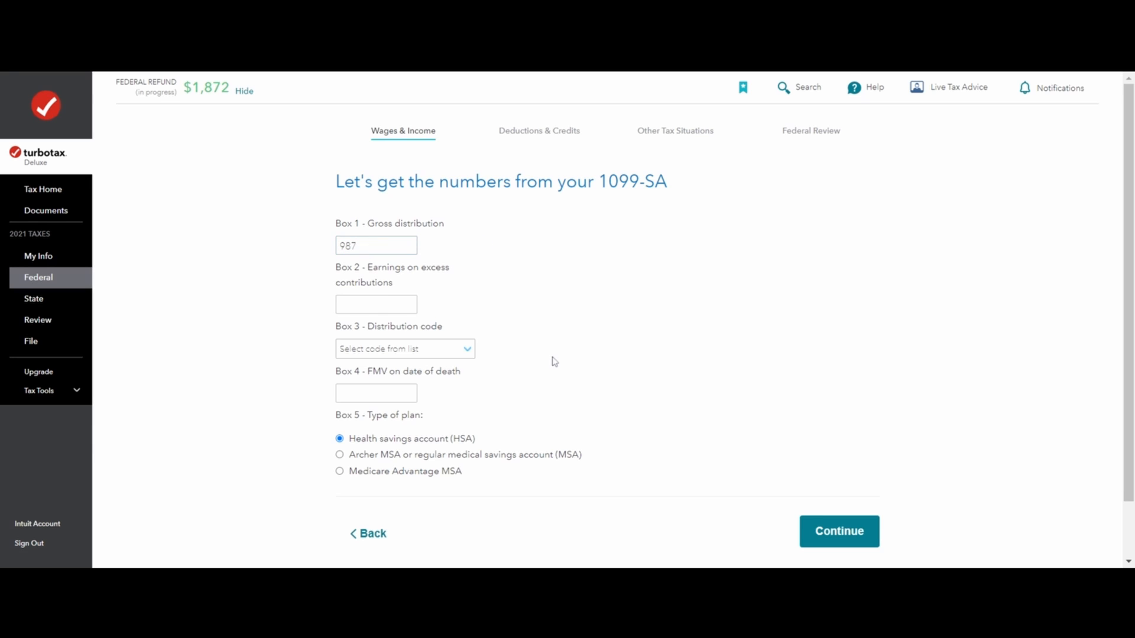
{"action": "left_click", "coordinate": [454, 357]}
{"action": "left_click", "coordinate": [448, 379]}
{"action": "scroll", "coordinate": [558, 426], "scroll_direction": "down", "scroll_amount": 1}
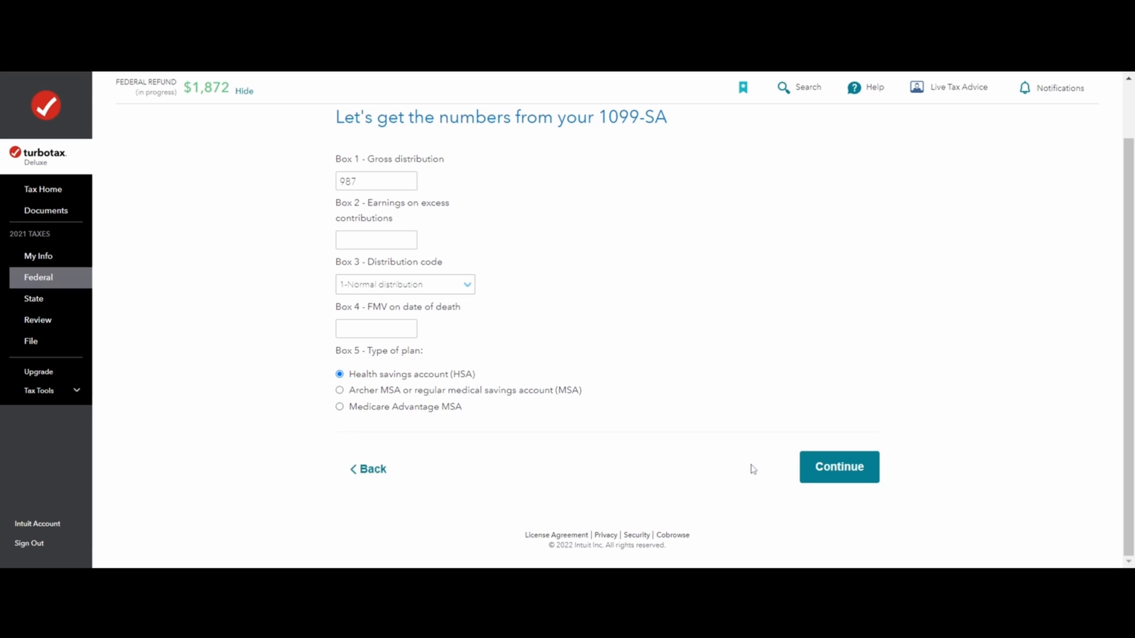
{"action": "left_click", "coordinate": [820, 476]}
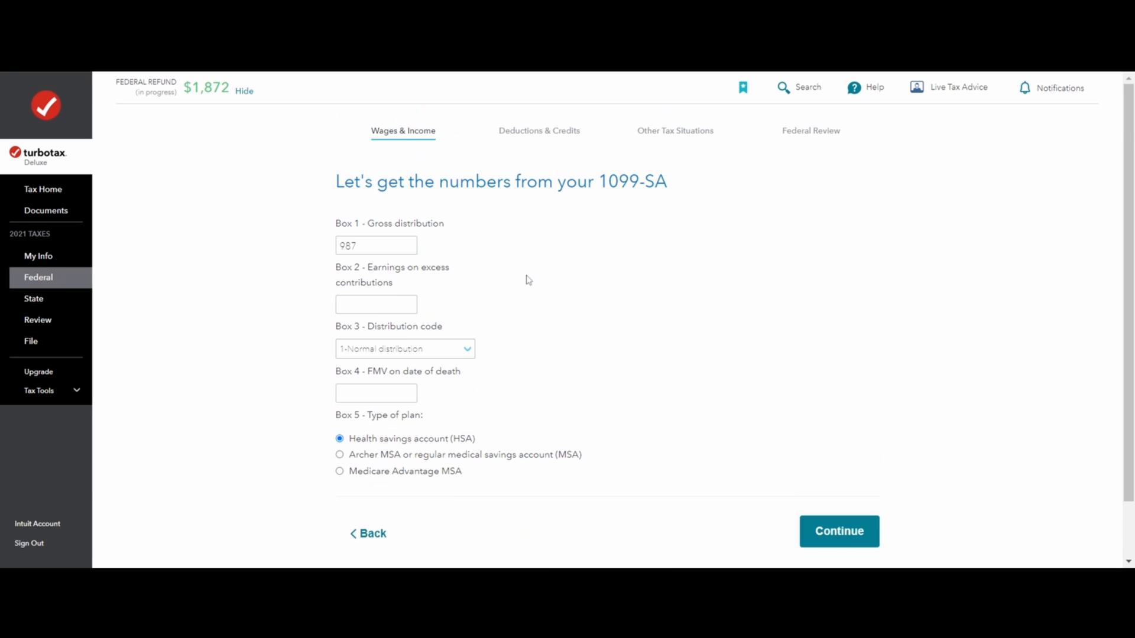
{"action": "left_click", "coordinate": [858, 536]}
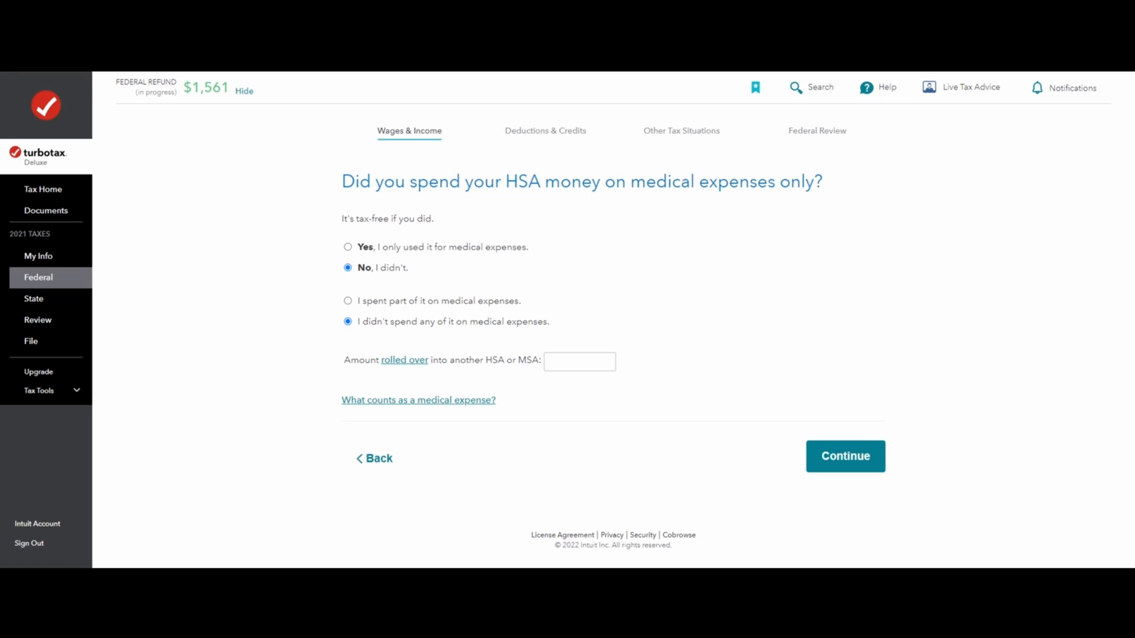
- Compare the Yes and No options for HSA spending, and submit that the money was used only for medical expenses
{"action": "left_click", "coordinate": [520, 249]}
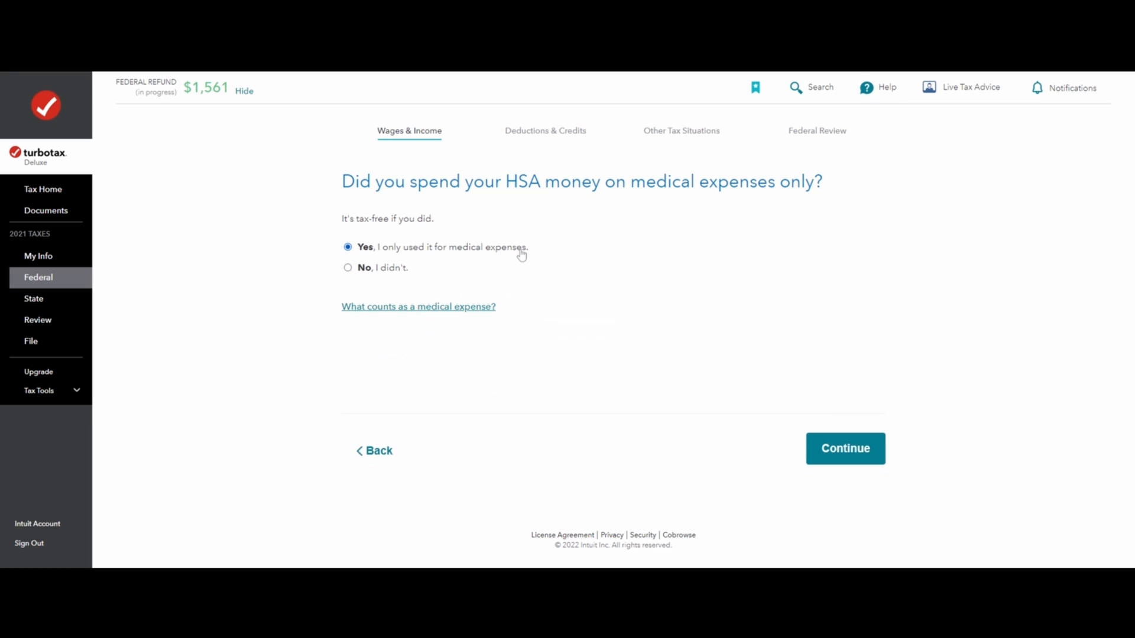
{"action": "left_click", "coordinate": [386, 270]}
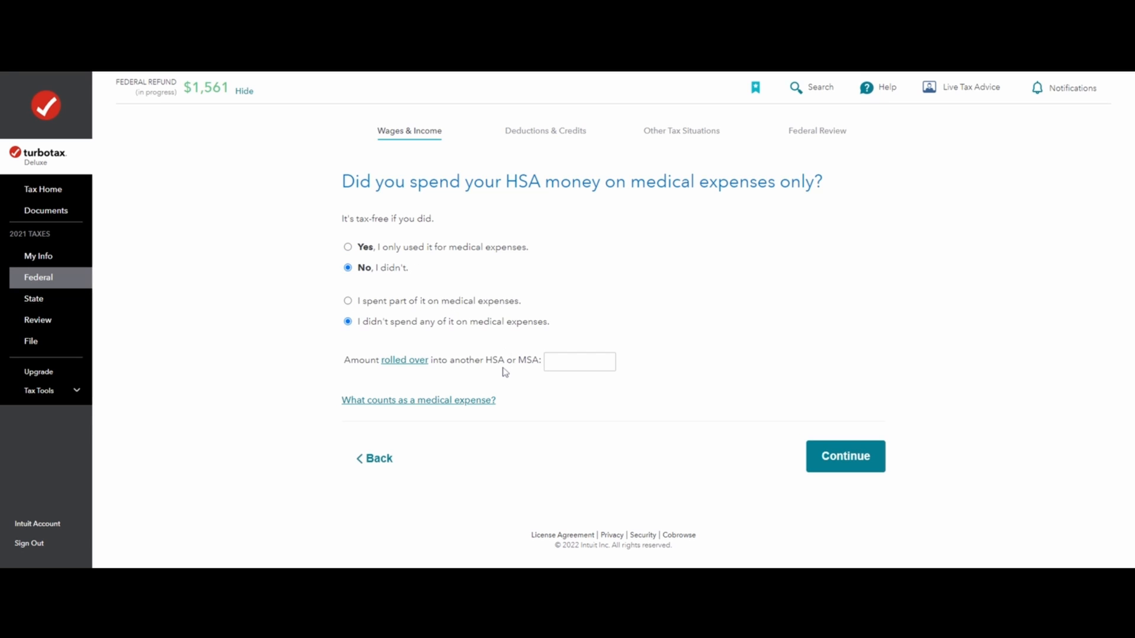
{"action": "left_click", "coordinate": [392, 249]}
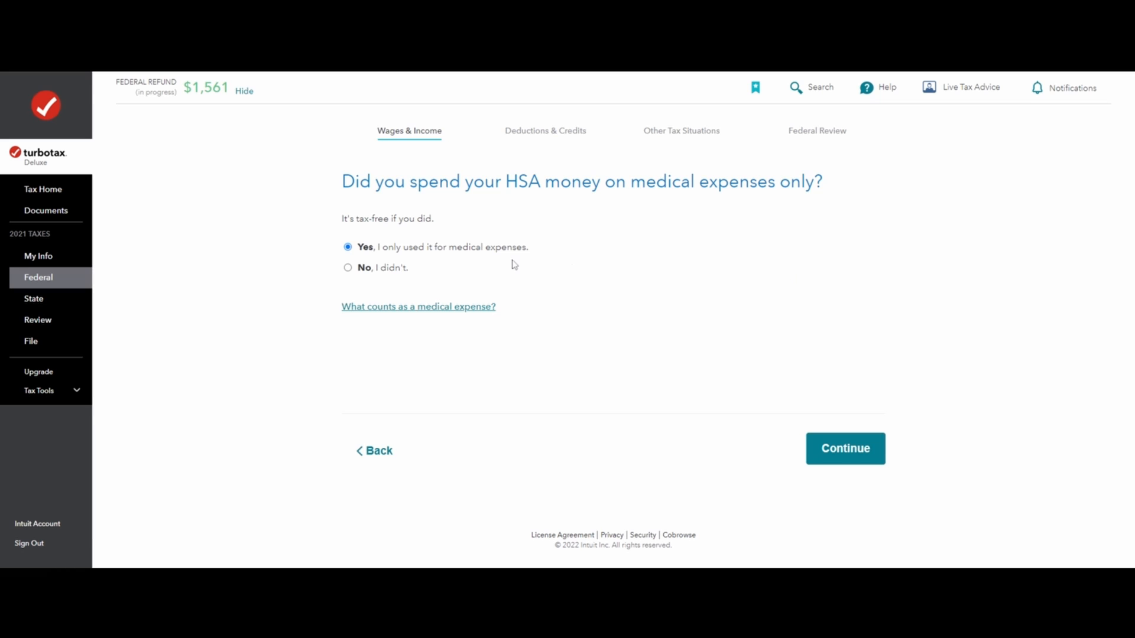
{"action": "left_click", "coordinate": [859, 460]}
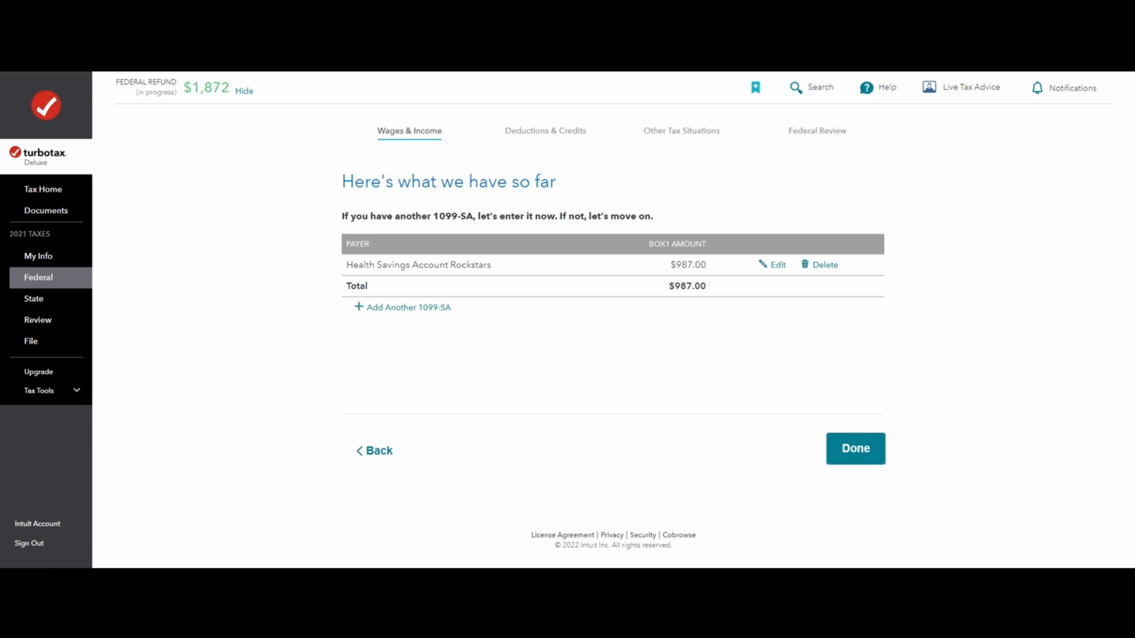
- Finish the 1099-SA list, answer No to inheriting the HSA and Yes to putting money into an HSA in 2021
{"action": "left_click", "coordinate": [858, 460]}
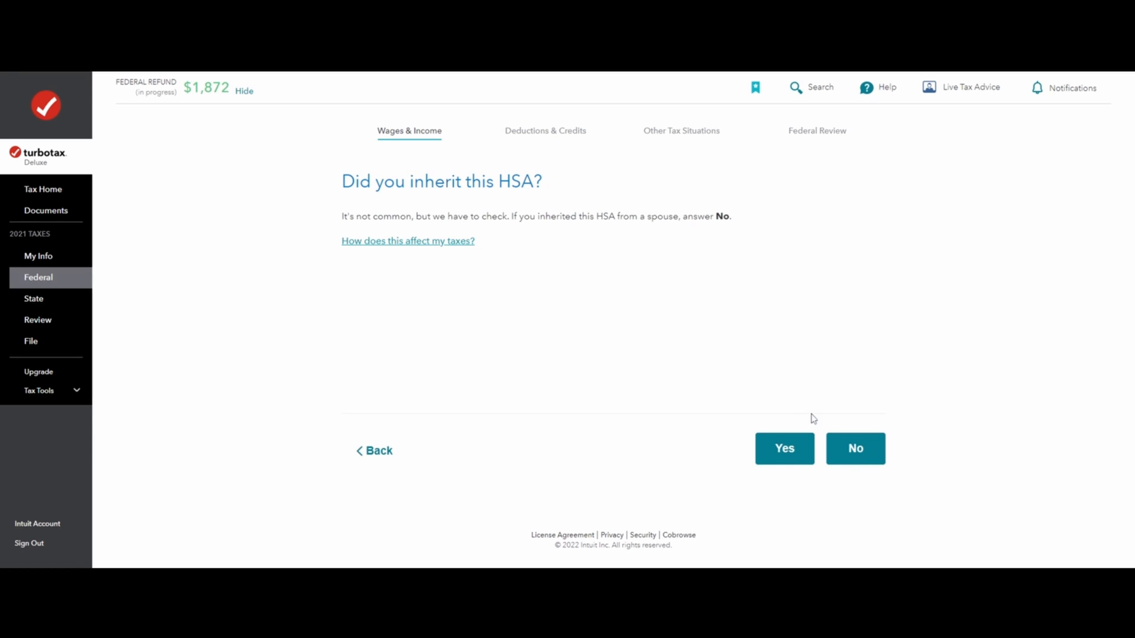
{"action": "left_click", "coordinate": [882, 456]}
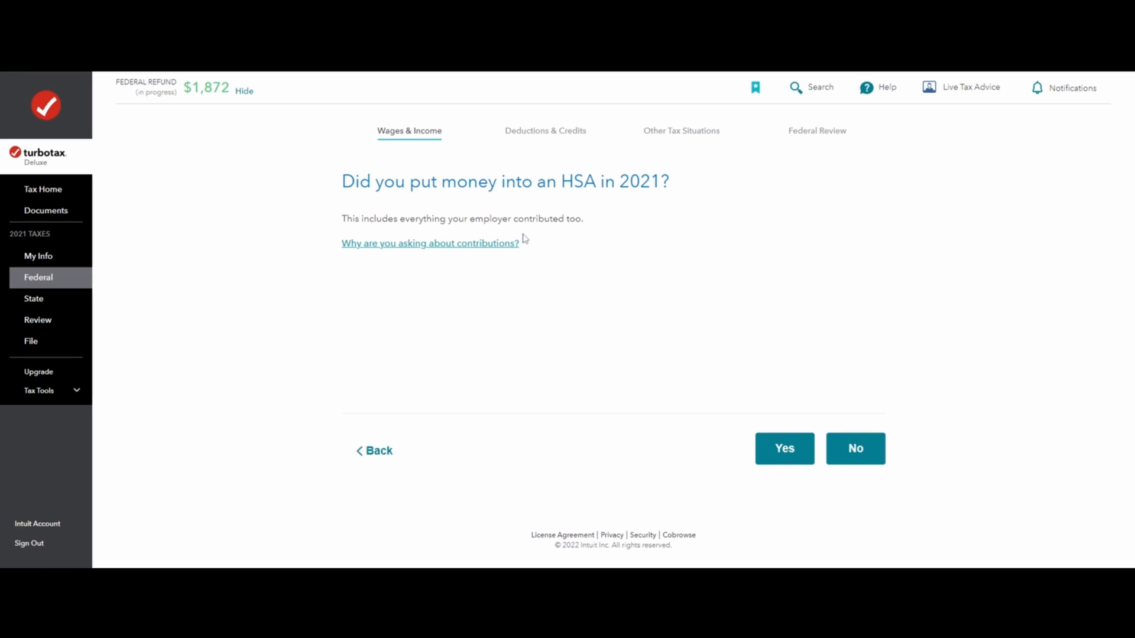
{"action": "left_click", "coordinate": [769, 450]}
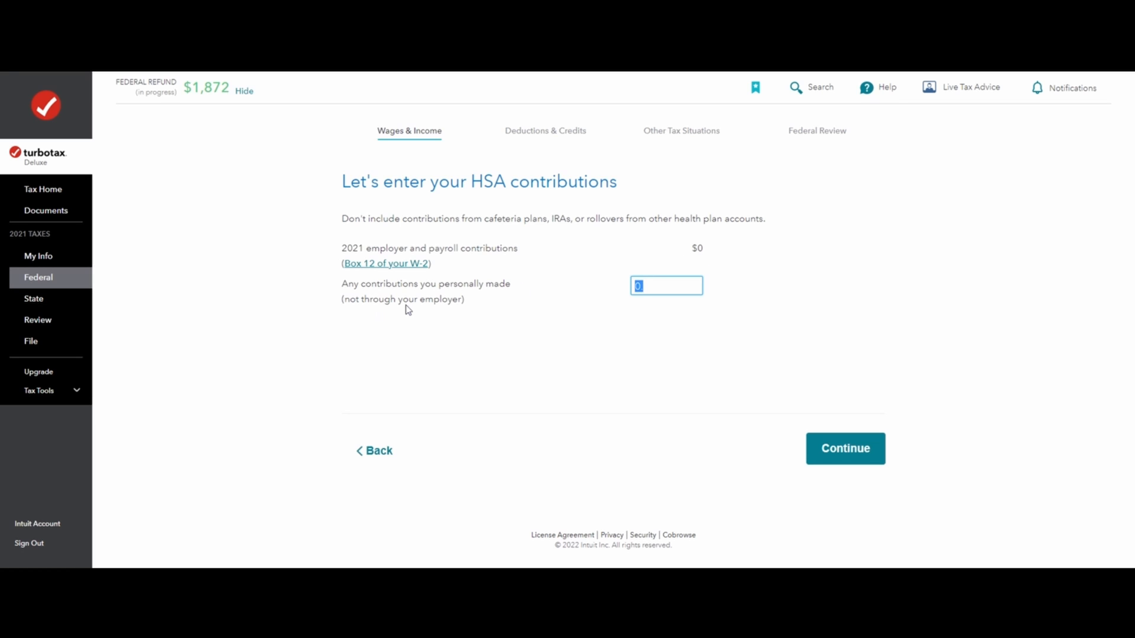
- Set the personally made HSA contributions to 500 and submit them
{"action": "left_click", "coordinate": [686, 288]}
{"action": "left_click_drag", "start_coordinate": [684, 287], "coordinate": [567, 281]}
{"action": "left_click", "coordinate": [664, 286]}
{"action": "type", "text": "0"}
{"action": "type", "text": "500"}
{"action": "left_click", "coordinate": [605, 355]}
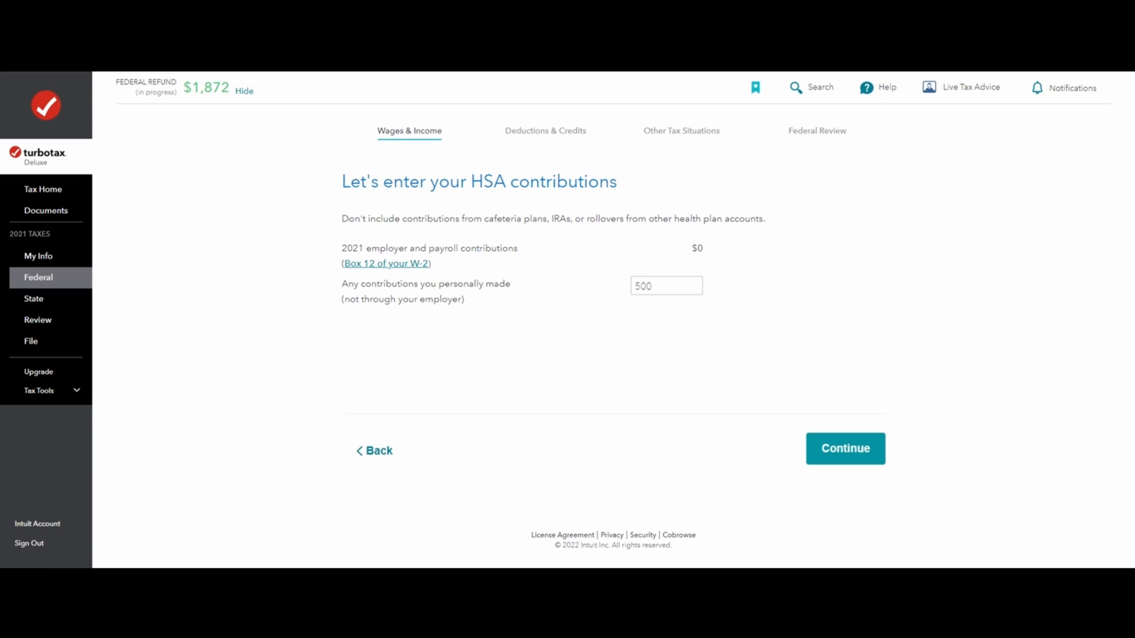
{"action": "left_click", "coordinate": [835, 460]}
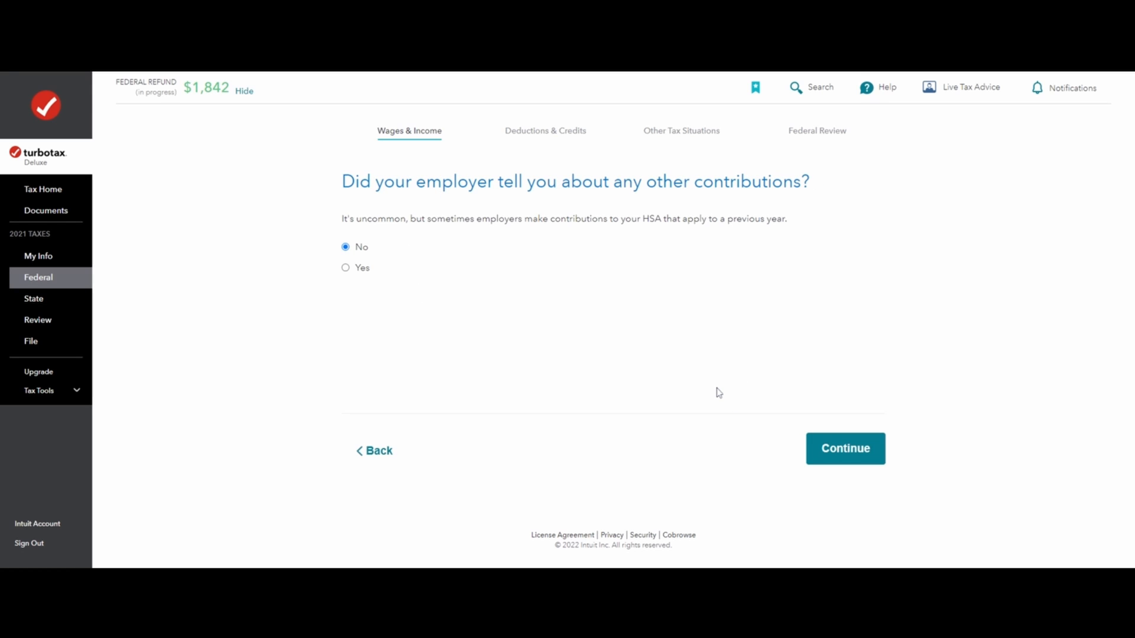
- Answer No to other employer HSA contributions, rechecking that question, and No to having Medicare in 2021
{"action": "left_click", "coordinate": [864, 465]}
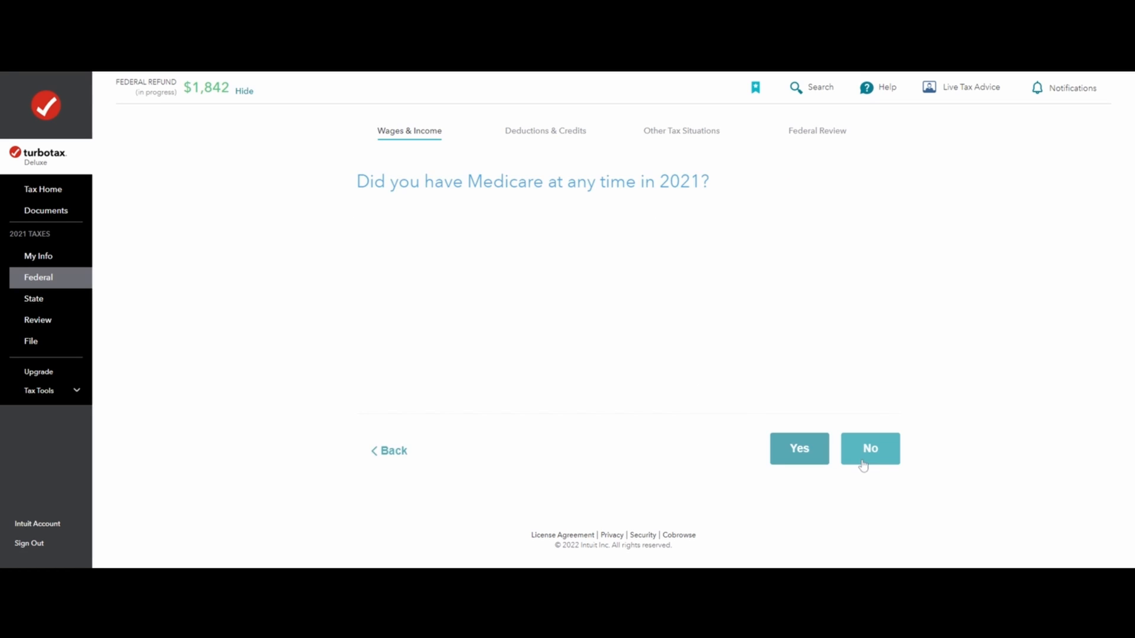
{"action": "left_click", "coordinate": [363, 462]}
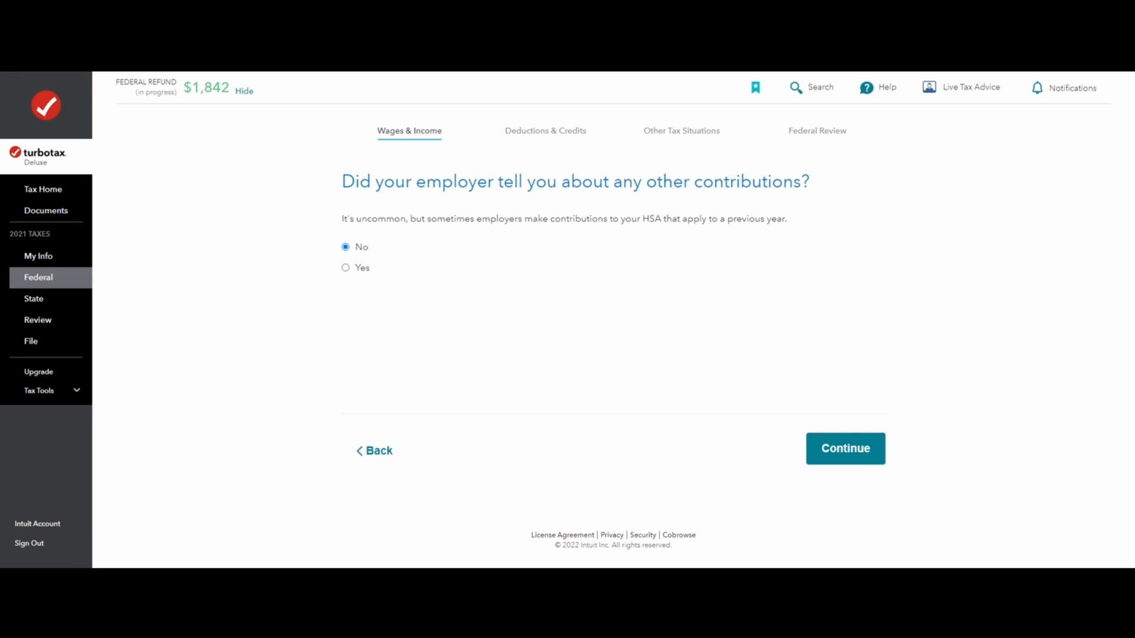
{"action": "left_click", "coordinate": [879, 461]}
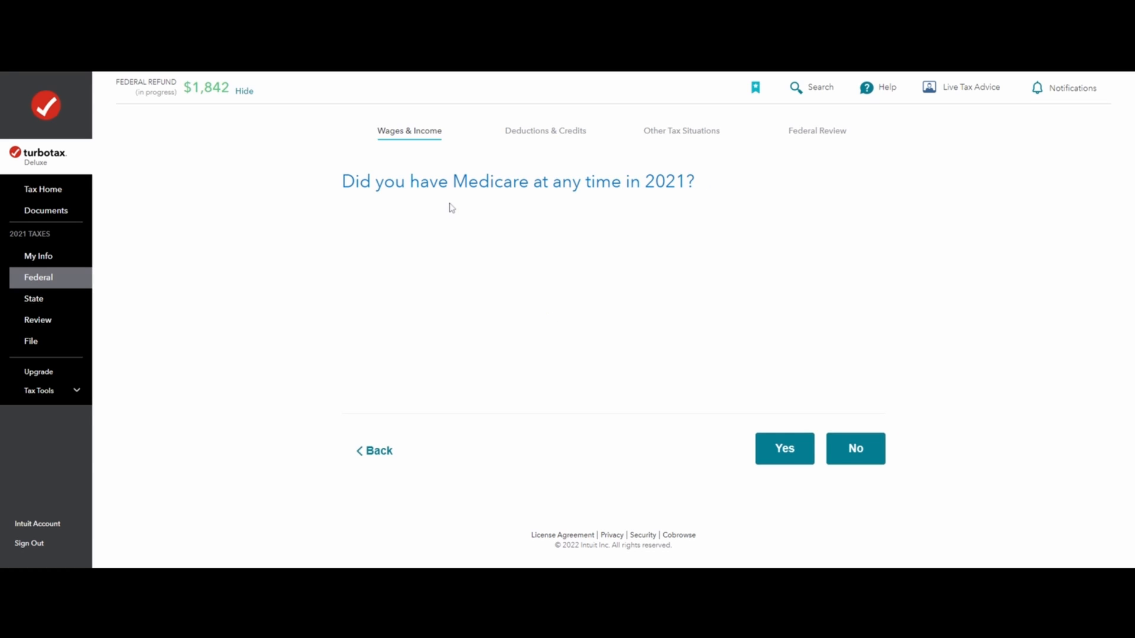
{"action": "left_click", "coordinate": [867, 453]}
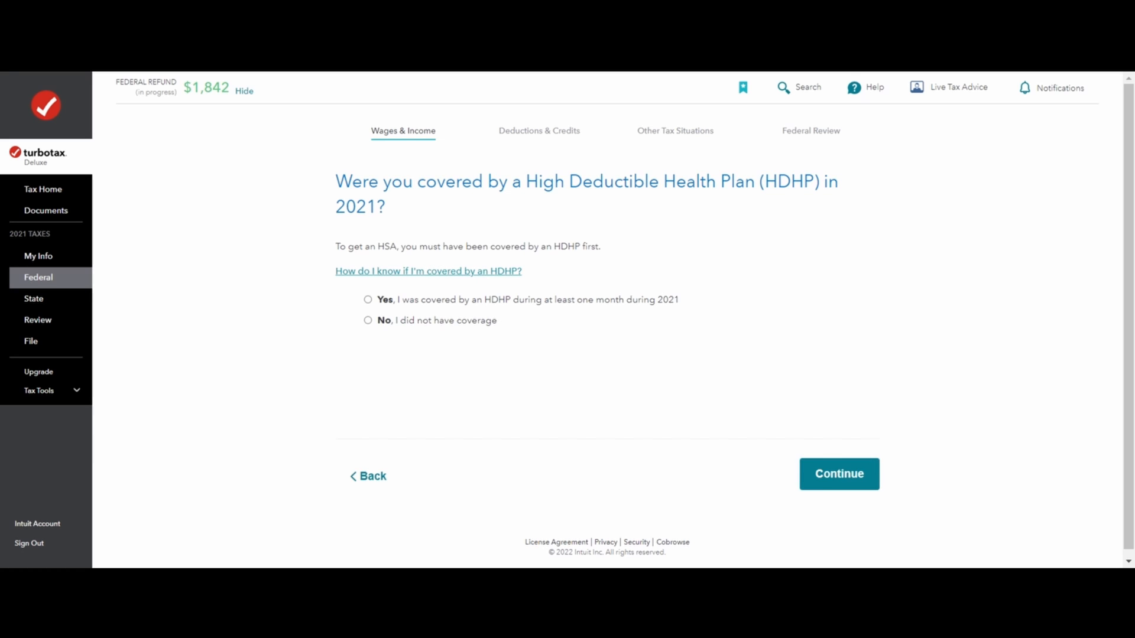
- Report HDHP coverage in 2021, answer No to overfunding the HSA in 2020, and finish the HSA summary
{"action": "left_click", "coordinate": [605, 307]}
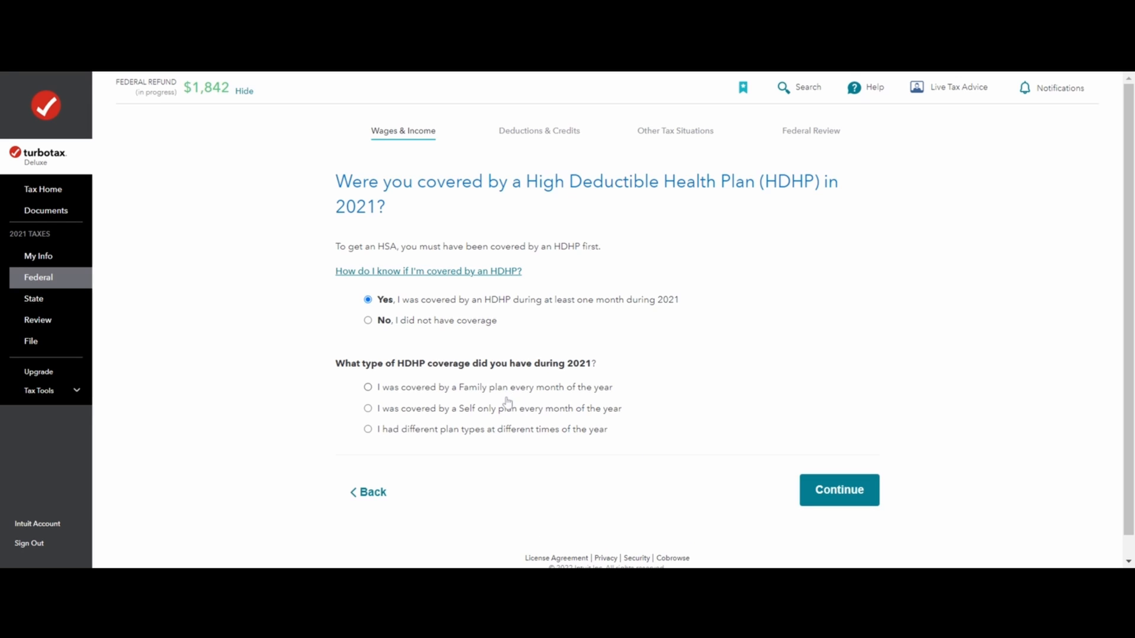
{"action": "left_click", "coordinate": [866, 503]}
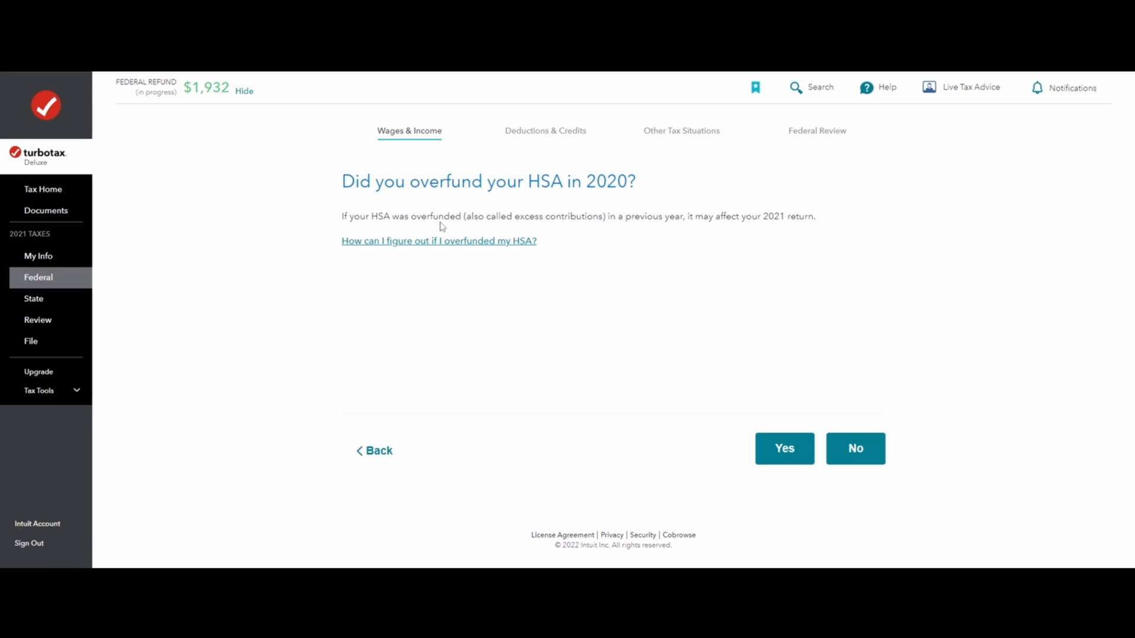
{"action": "left_click", "coordinate": [856, 448]}
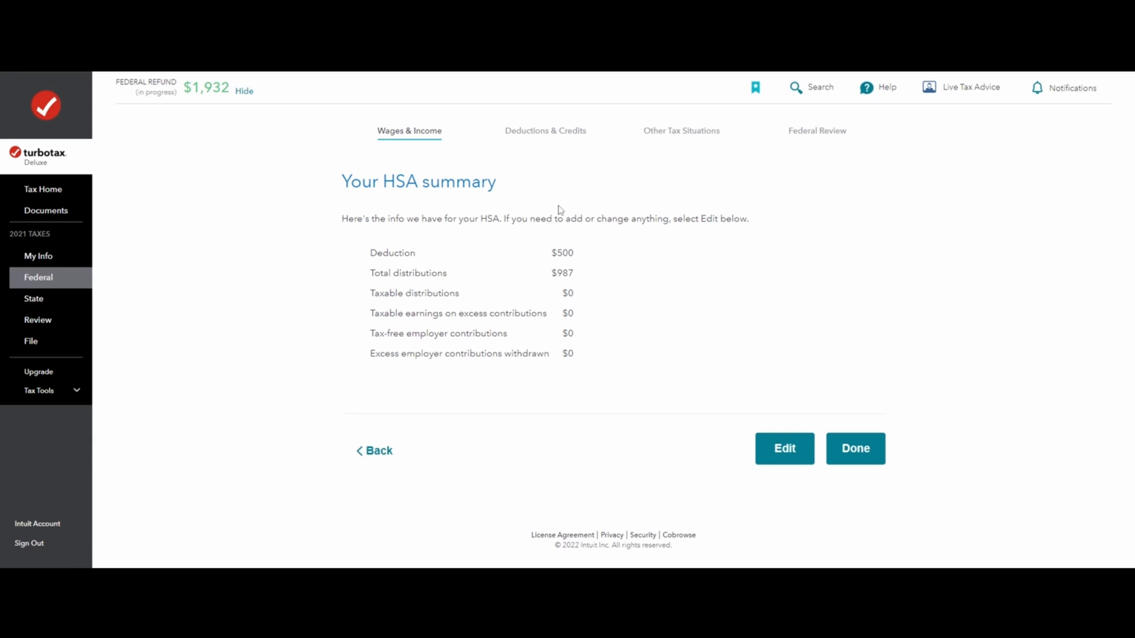
{"action": "left_click", "coordinate": [835, 446]}
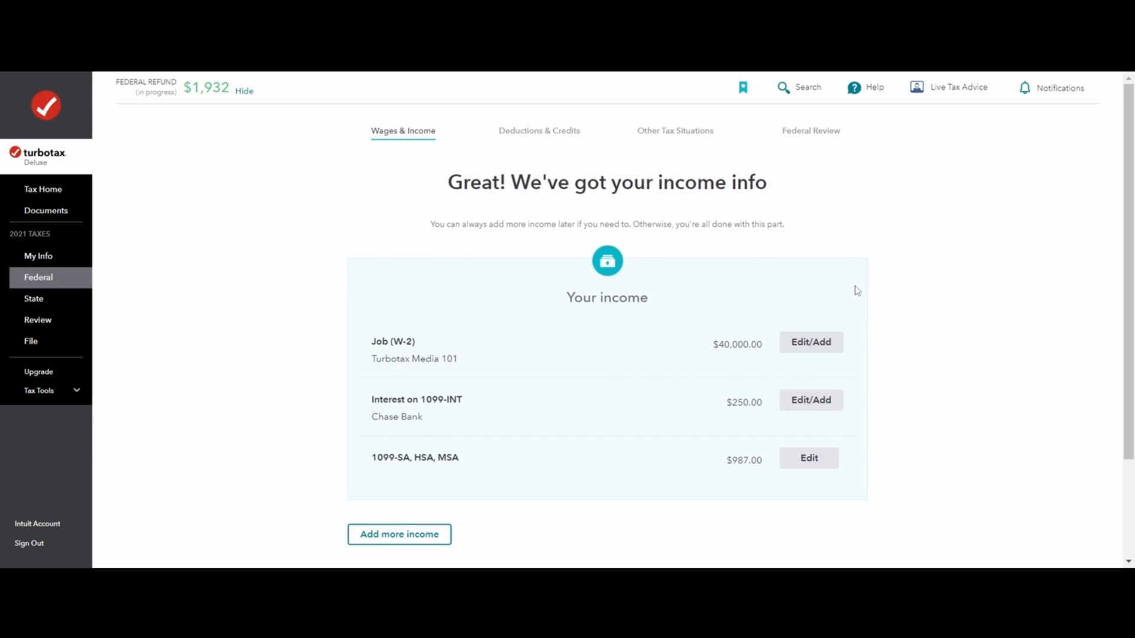
- Review the income summary, wrap up the income section and continue to the expert help offer
{"action": "scroll", "coordinate": [954, 265], "scroll_direction": "down", "scroll_amount": 2}
{"action": "scroll", "coordinate": [954, 265], "scroll_direction": "down", "scroll_amount": 1}
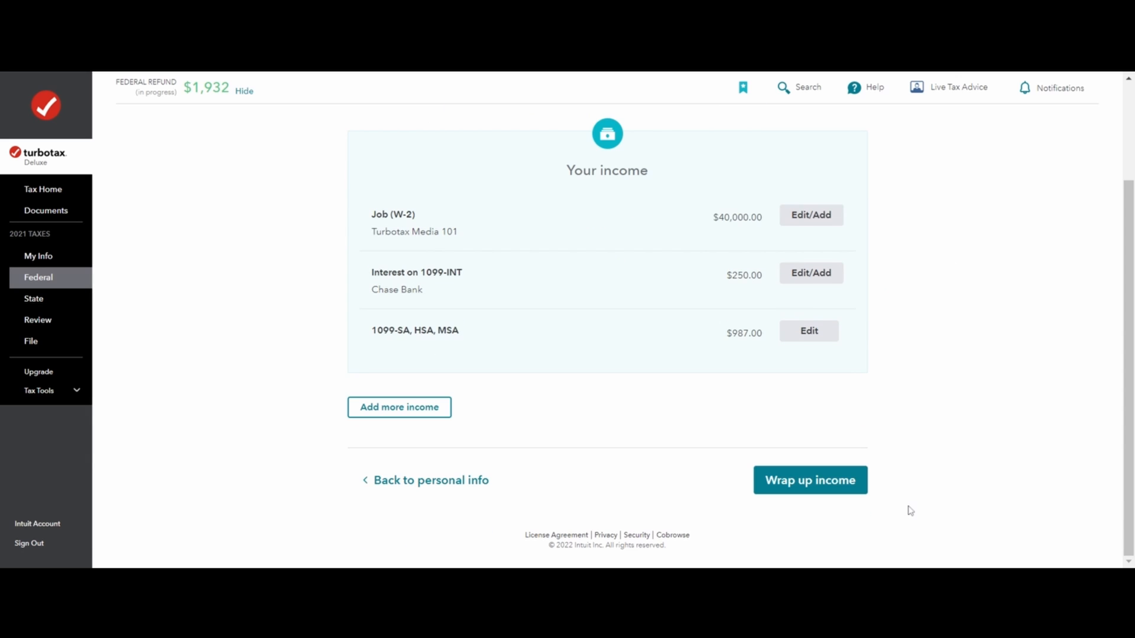
{"action": "left_click", "coordinate": [832, 486]}
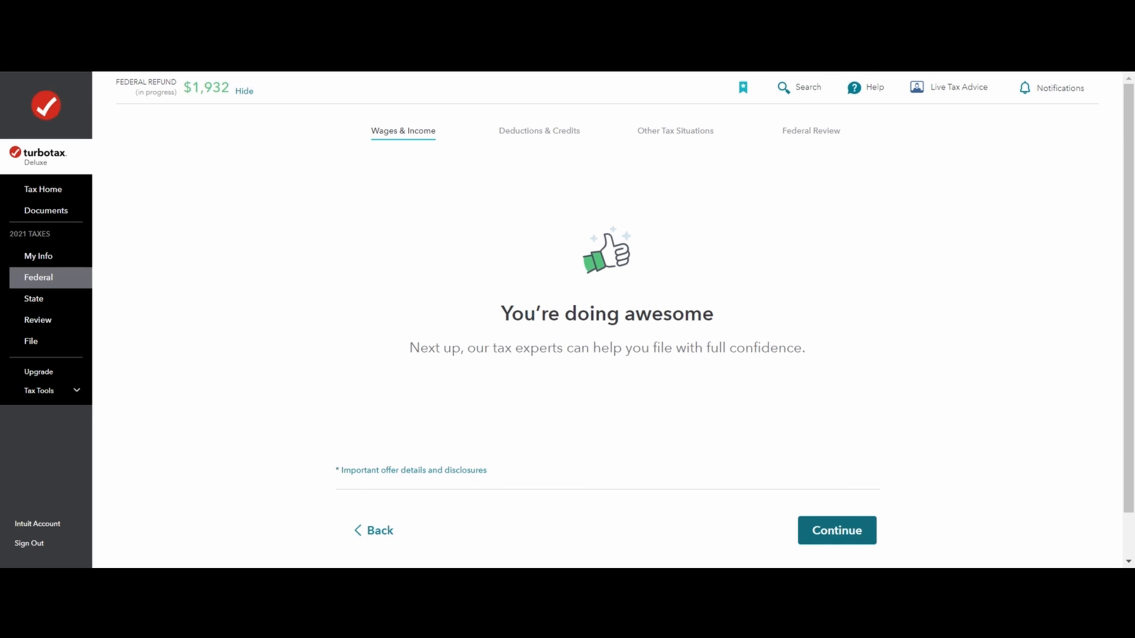
{"action": "left_click", "coordinate": [867, 535]}
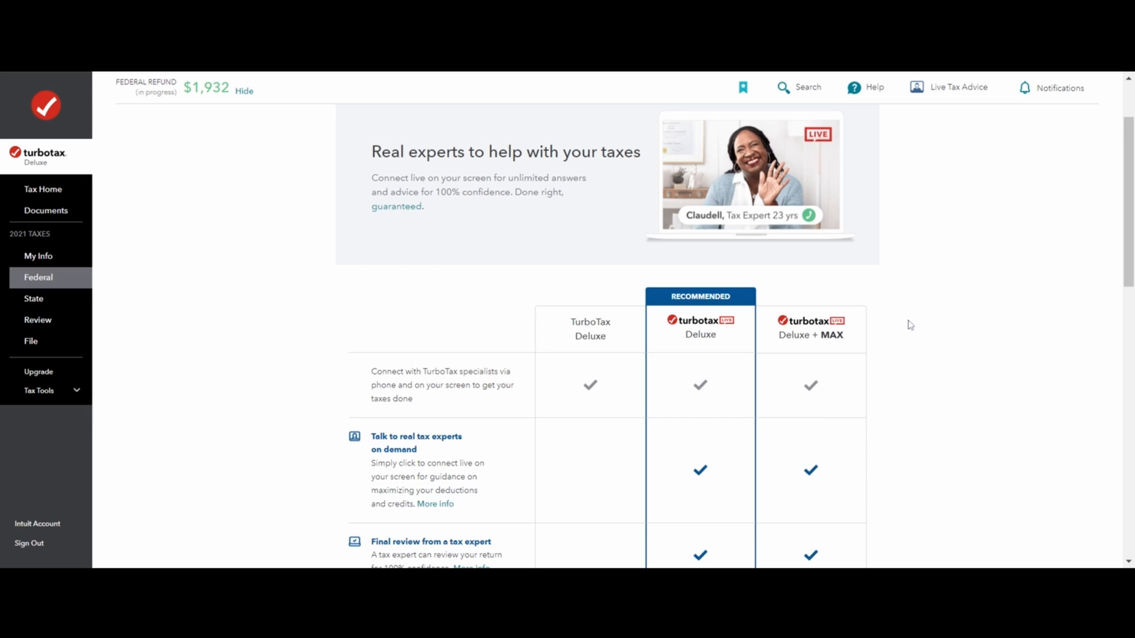
- Compare the benefits and prices of the Live Deluxe and MAX upgrades, and continue with TurboTax Deluxe without additional benefits
{"action": "scroll", "coordinate": [948, 329], "scroll_direction": "down", "scroll_amount": 4}
{"action": "scroll", "coordinate": [966, 343], "scroll_direction": "down", "scroll_amount": 6}
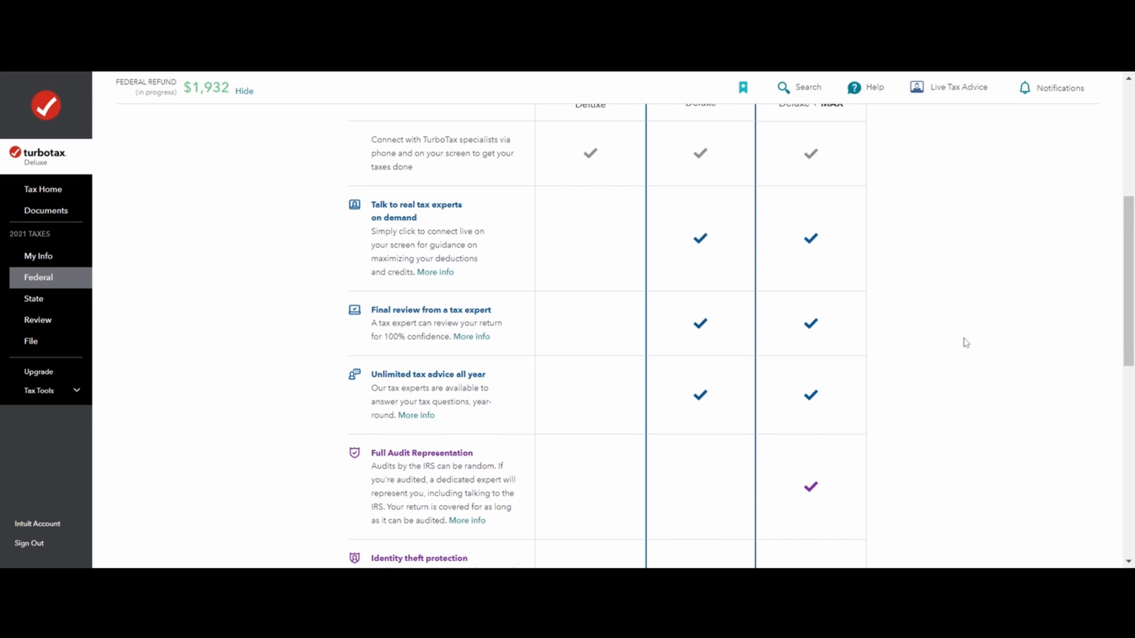
{"action": "scroll", "coordinate": [970, 343], "scroll_direction": "up", "scroll_amount": 7}
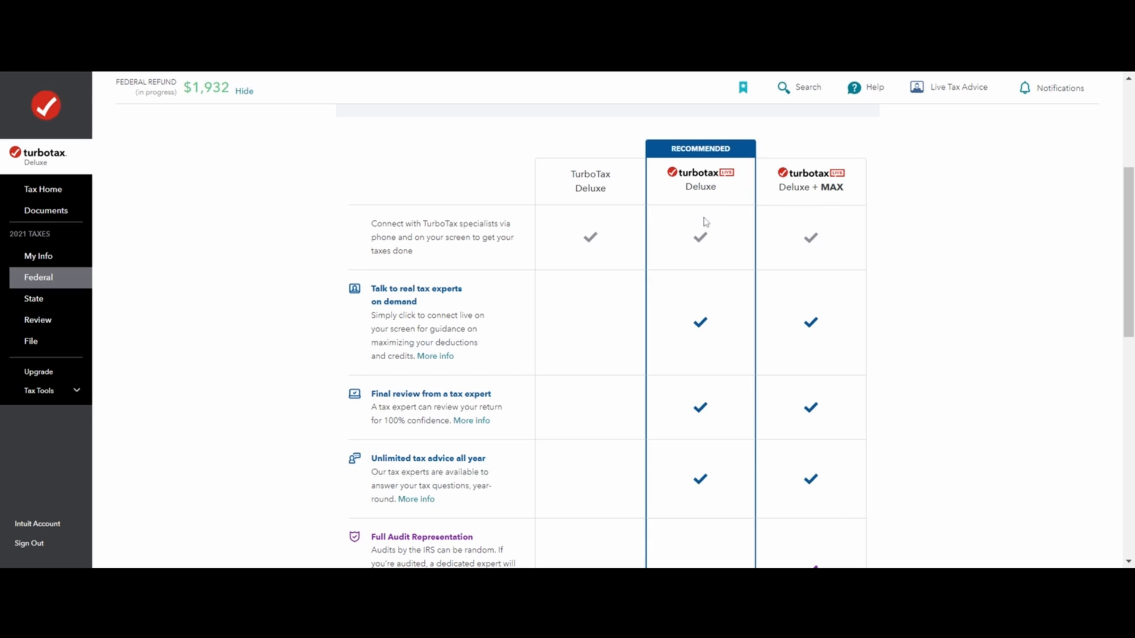
{"action": "scroll", "coordinate": [706, 240], "scroll_direction": "down", "scroll_amount": 5}
{"action": "scroll", "coordinate": [710, 239], "scroll_direction": "down", "scroll_amount": 1}
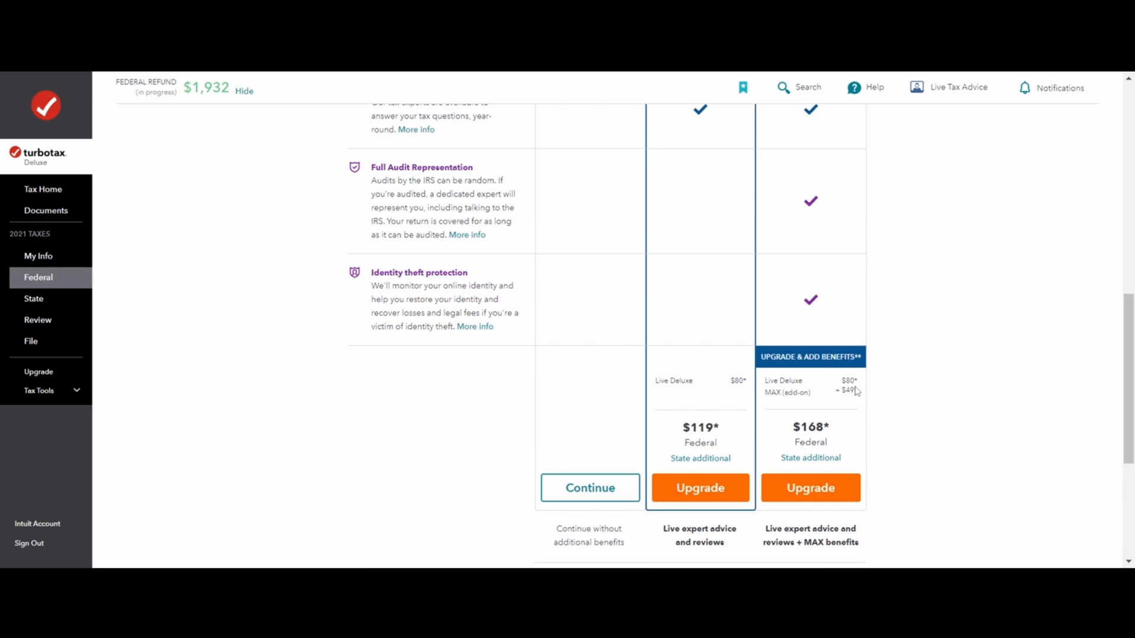
{"action": "scroll", "coordinate": [801, 494], "scroll_direction": "up", "scroll_amount": 5}
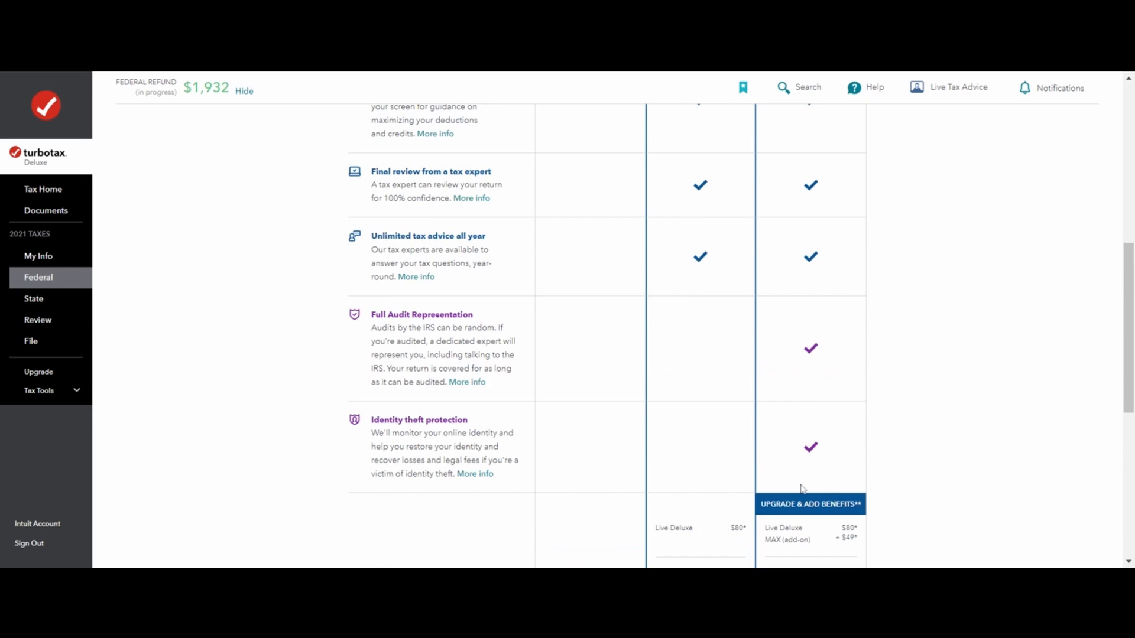
{"action": "scroll", "coordinate": [800, 495], "scroll_direction": "down", "scroll_amount": 5}
{"action": "left_click", "coordinate": [567, 484]}
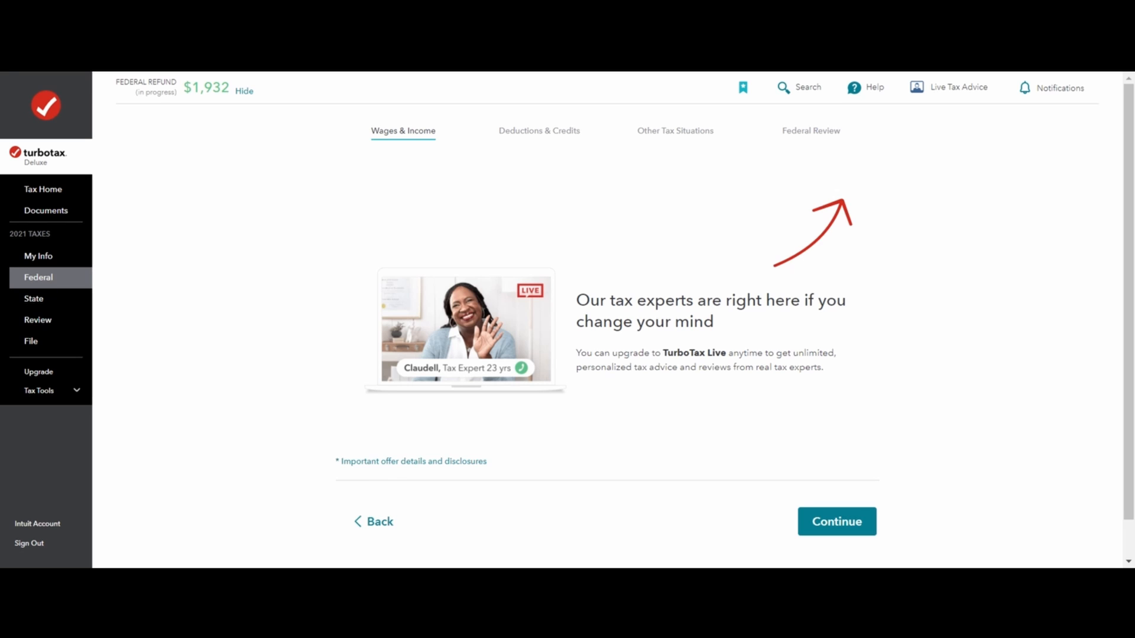
{"action": "left_click", "coordinate": [861, 535]}
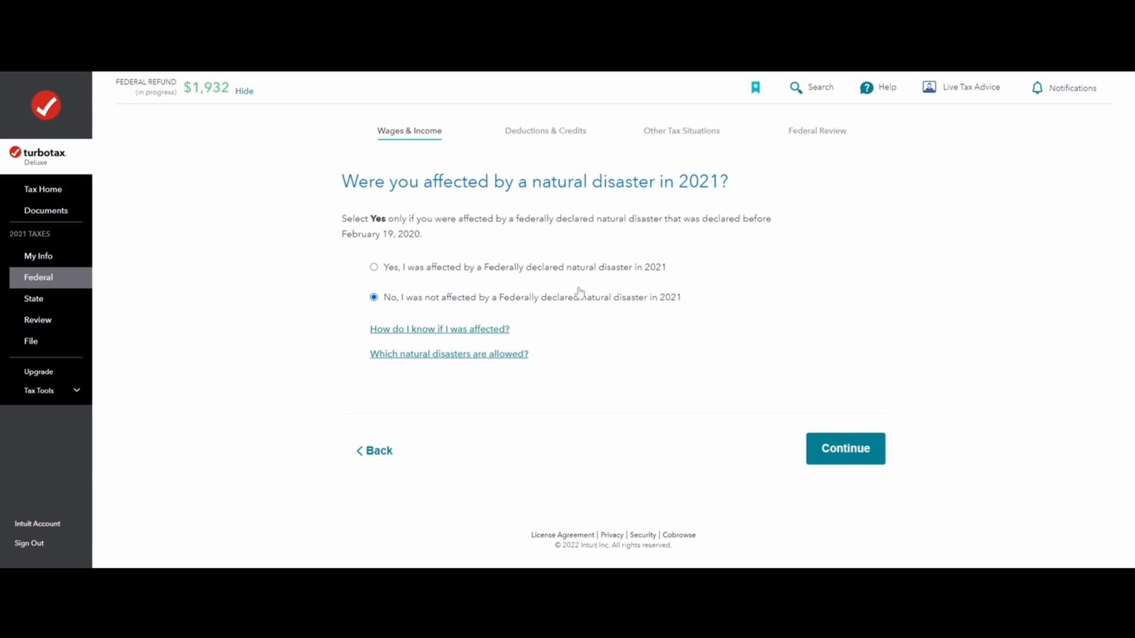
- Submit that no natural disaster affected the taxpayer and that no virtual currency was acquired, sold or exchanged in 2021
{"action": "left_click", "coordinate": [816, 451]}
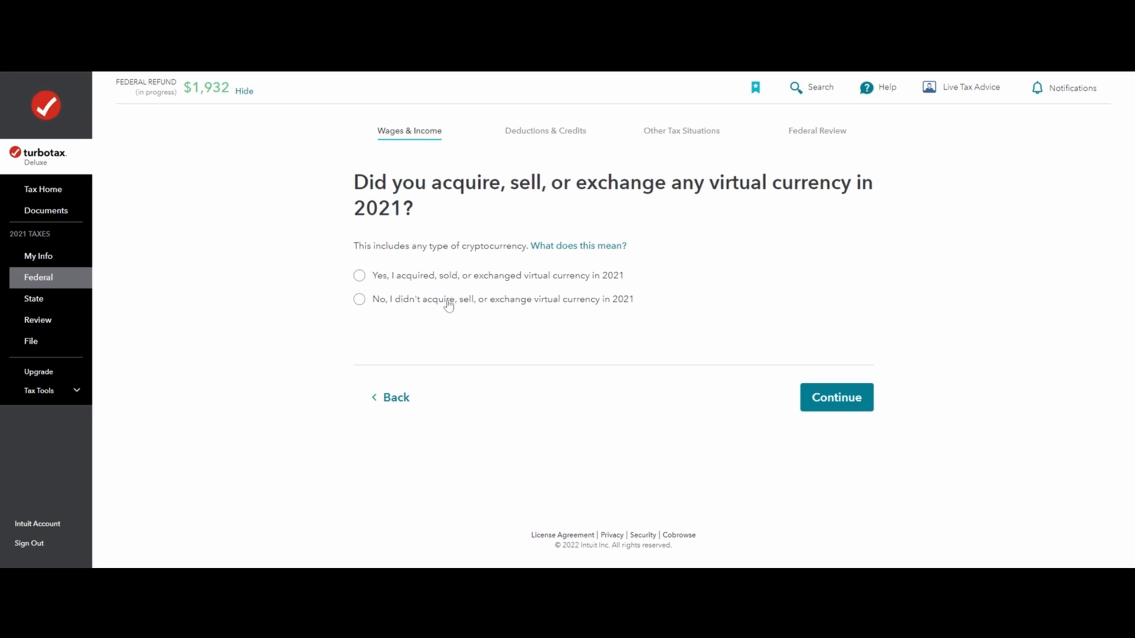
{"action": "left_click", "coordinate": [402, 275]}
{"action": "left_click", "coordinate": [563, 302]}
{"action": "left_click", "coordinate": [850, 406]}
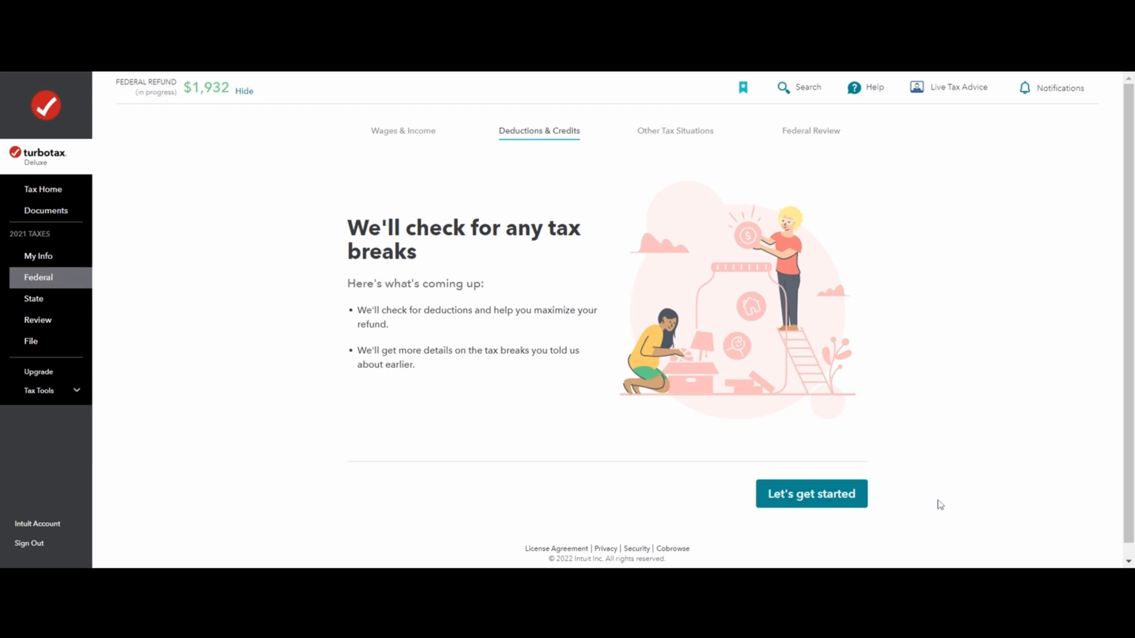
- Start the Deductions & Credits section and proceed to the questions that confirm the Standard Deduction
{"action": "left_click", "coordinate": [828, 496]}
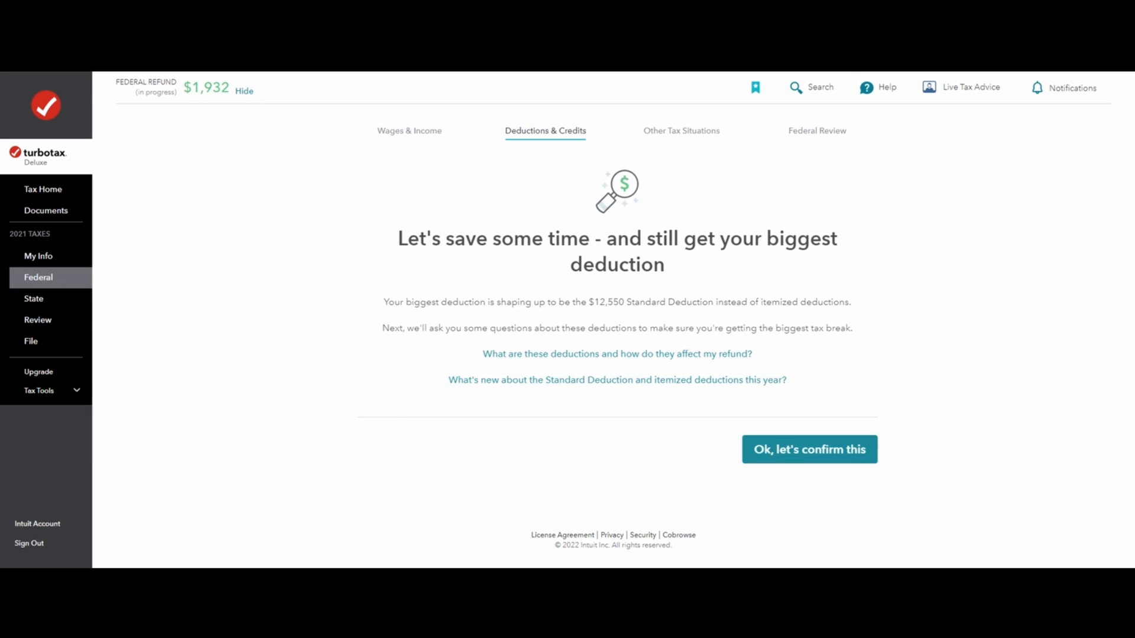
{"action": "left_click", "coordinate": [793, 455]}
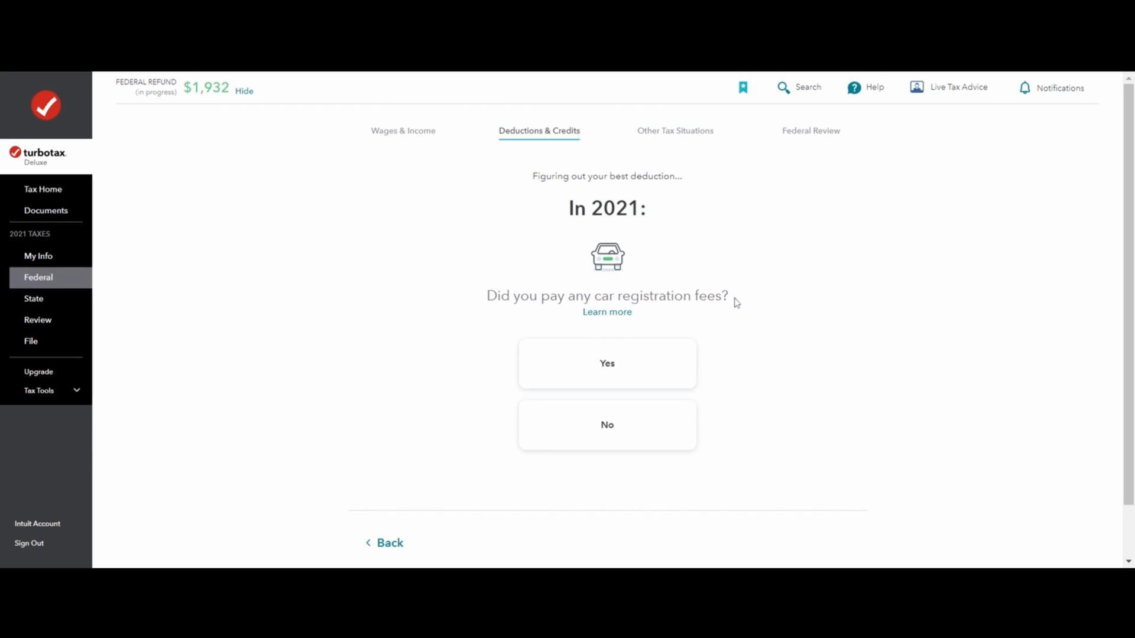
- Submit Yes for car registration fees, No for owning a home, $1 - $2,100 for charity and $1 - $4,000 for medical expenses
{"action": "left_click", "coordinate": [665, 379]}
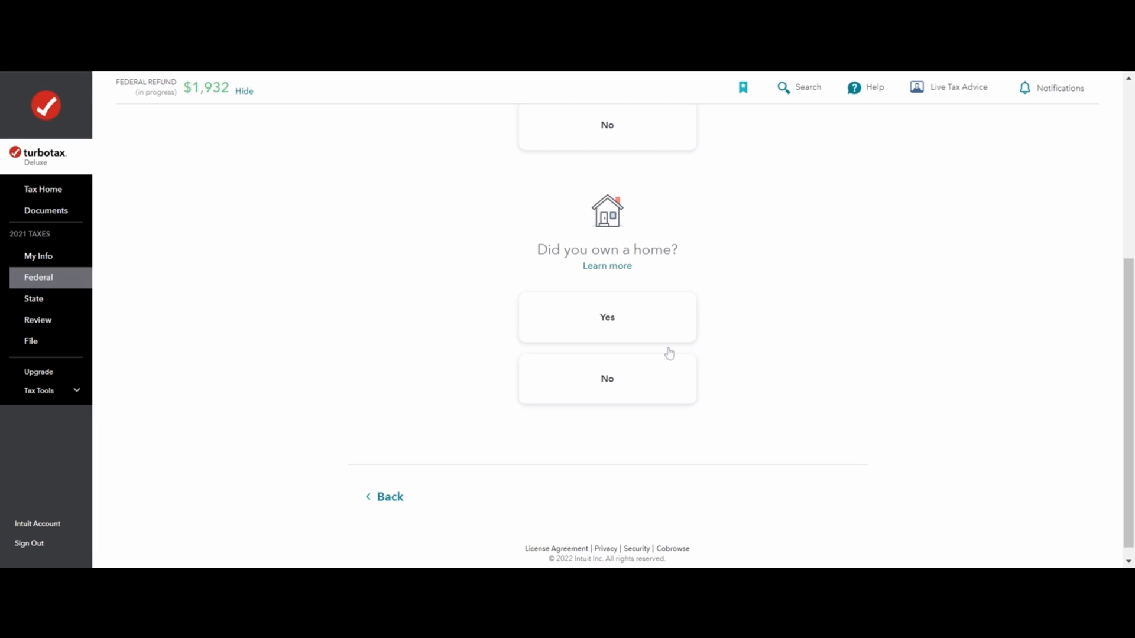
{"action": "left_click", "coordinate": [644, 394]}
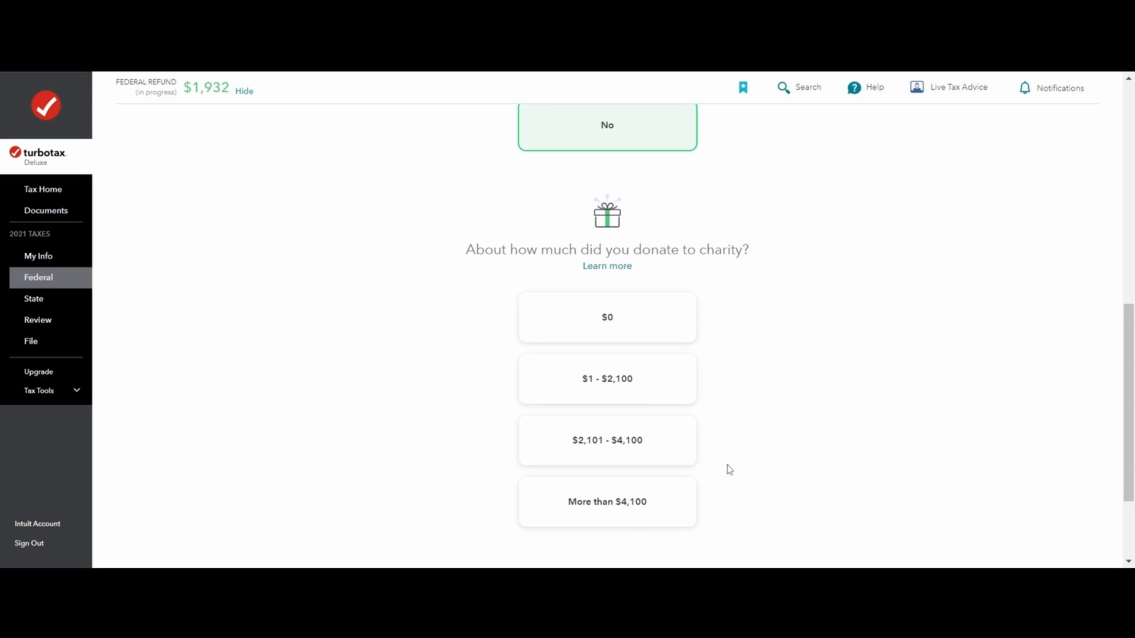
{"action": "left_click", "coordinate": [613, 394]}
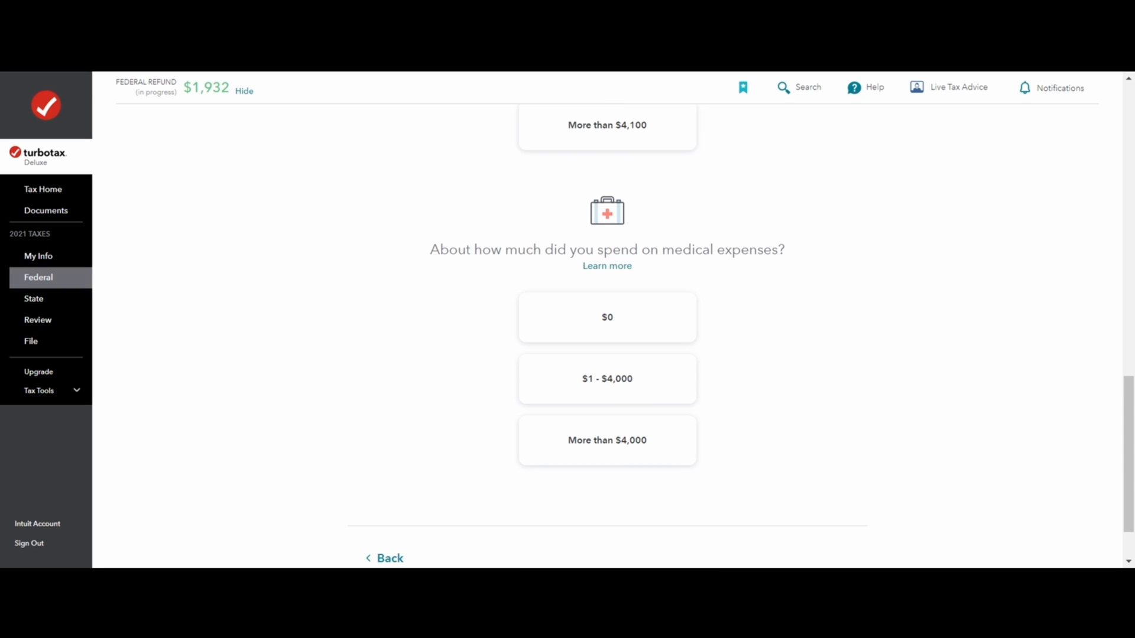
{"action": "left_click", "coordinate": [621, 392]}
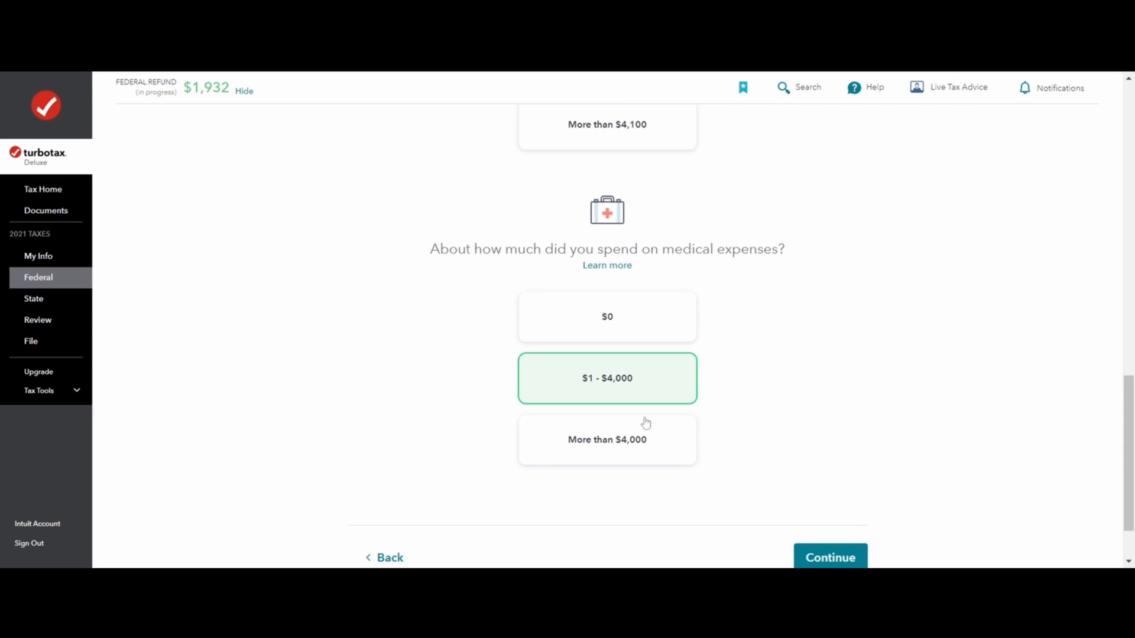
{"action": "scroll", "coordinate": [645, 423], "scroll_direction": "down", "scroll_amount": 2}
{"action": "left_click", "coordinate": [846, 486]}
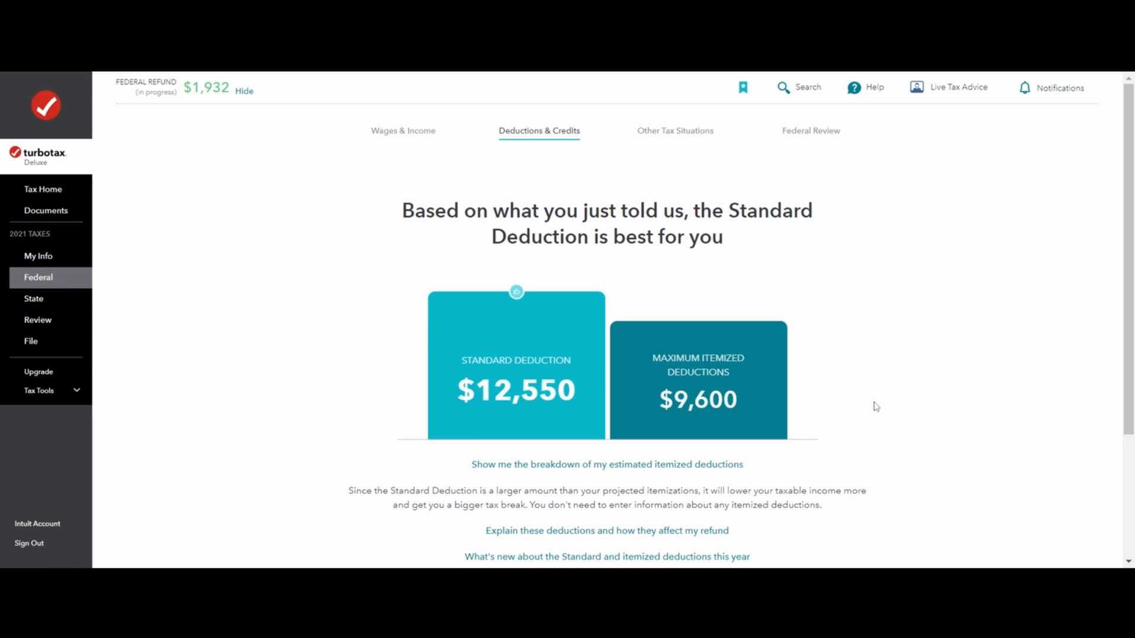
- Review and accept the Standard Deduction, and answer that no advance Child Tax Credit payments were received
{"action": "scroll", "coordinate": [876, 406], "scroll_direction": "down", "scroll_amount": 2}
{"action": "scroll", "coordinate": [876, 407], "scroll_direction": "down", "scroll_amount": 1}
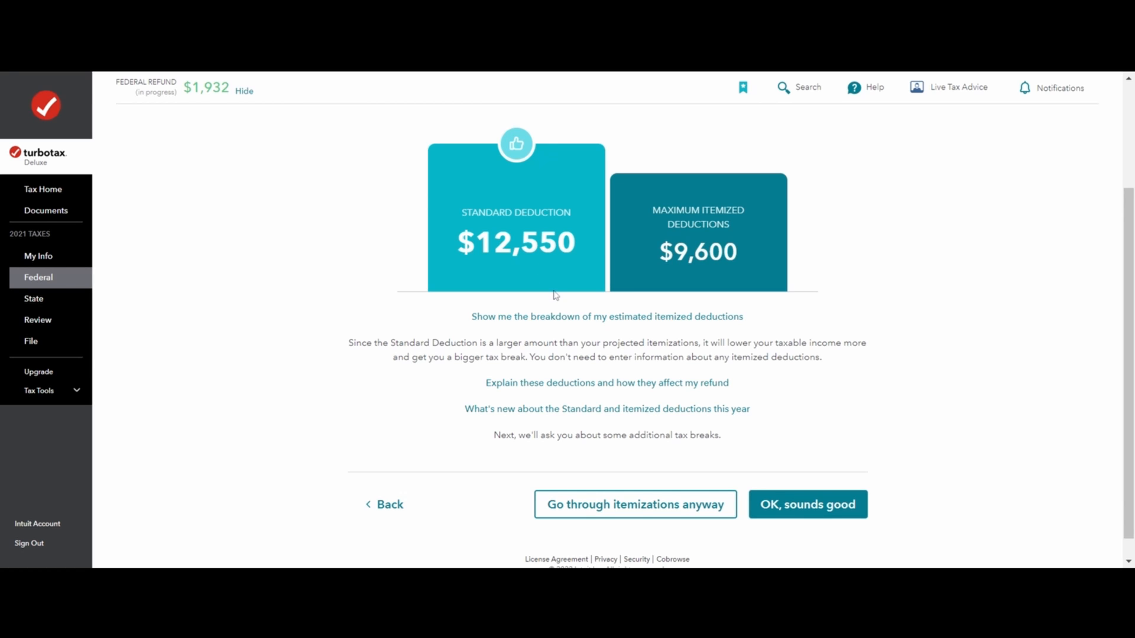
{"action": "left_click", "coordinate": [844, 505]}
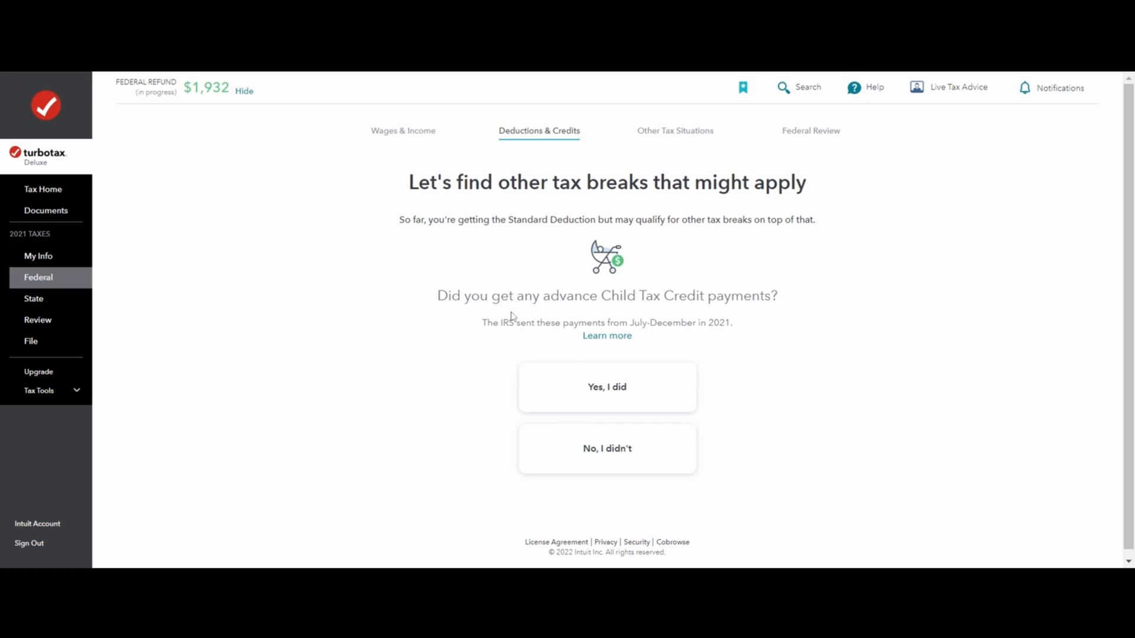
{"action": "left_click", "coordinate": [646, 456]}
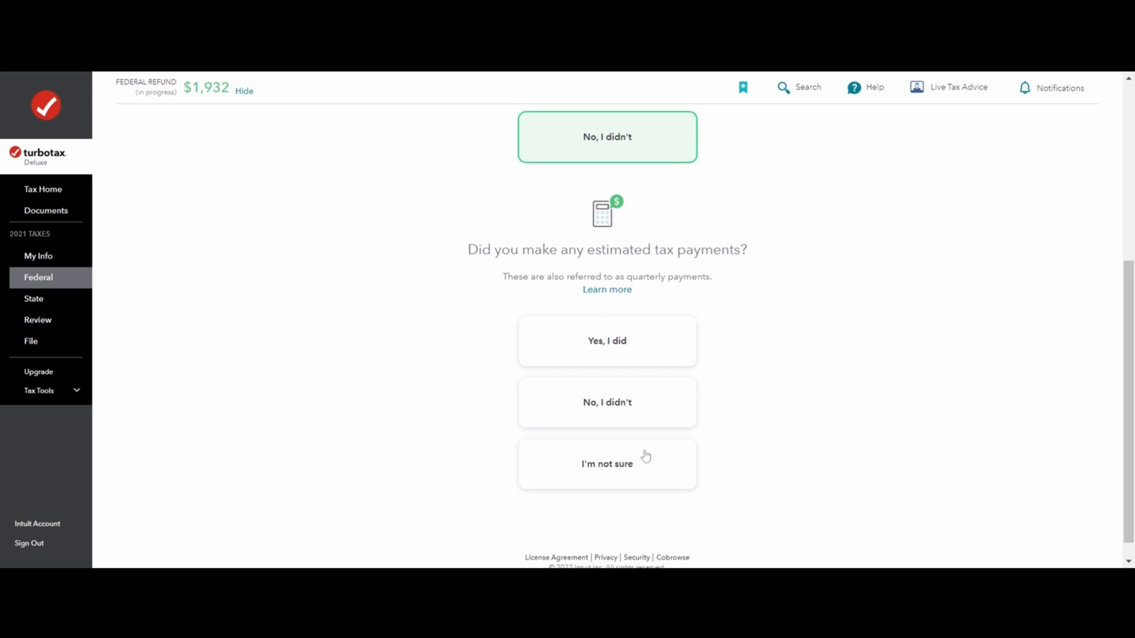
- Try answering Yes to advance Child Tax Credit payments, reread the questions, and restore the answer to No
{"action": "left_click", "coordinate": [646, 318]}
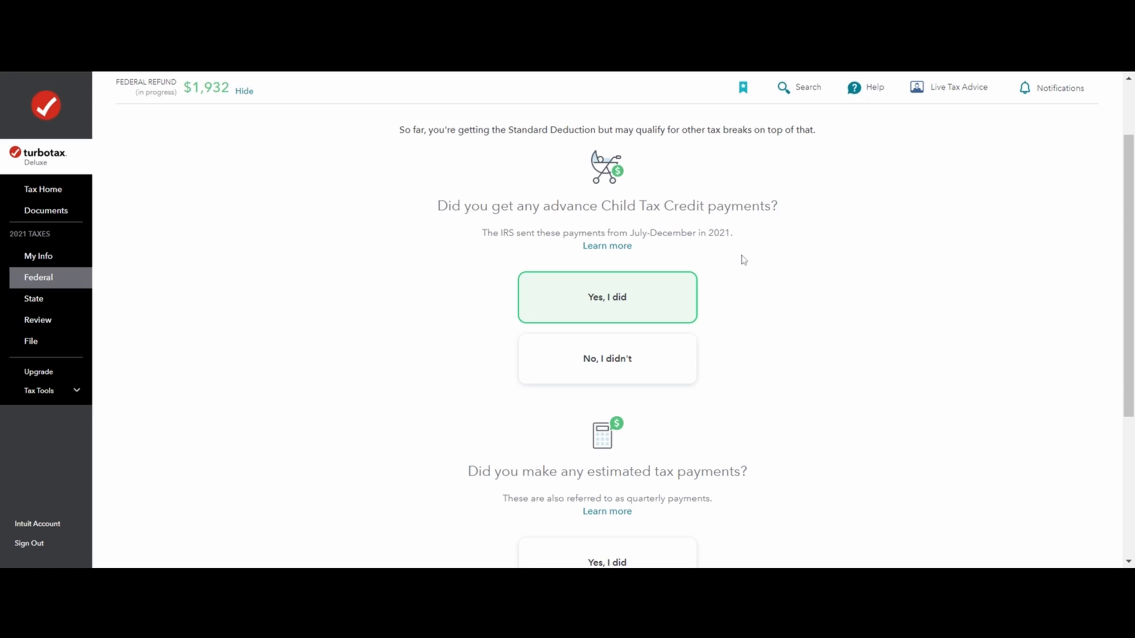
{"action": "scroll", "coordinate": [765, 365], "scroll_direction": "up", "scroll_amount": 2}
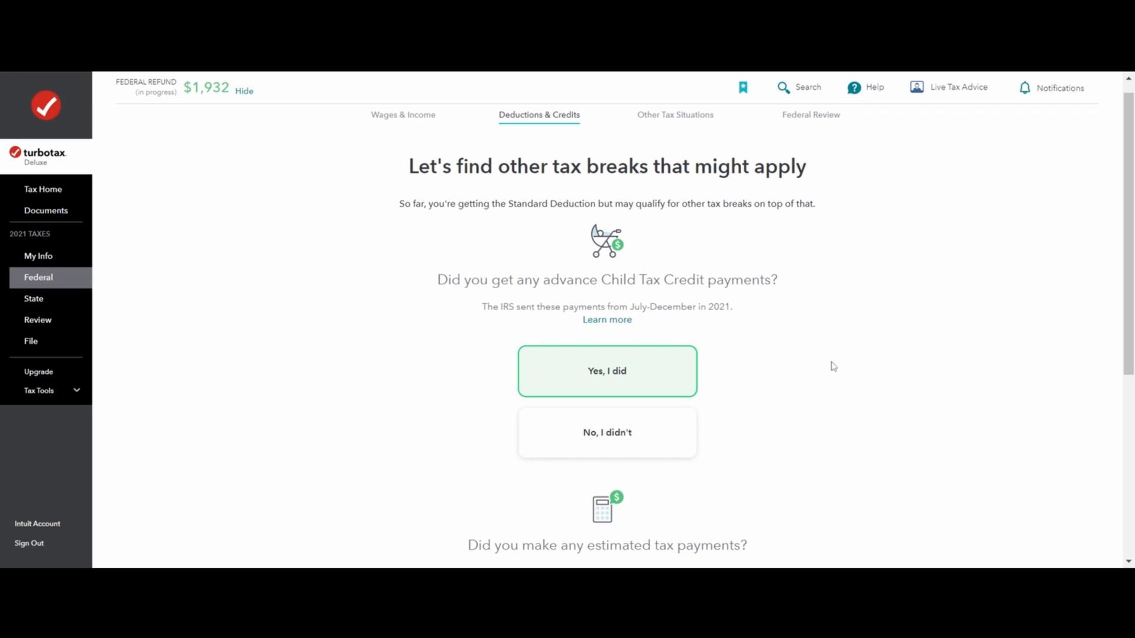
{"action": "scroll", "coordinate": [838, 387], "scroll_direction": "up", "scroll_amount": 1}
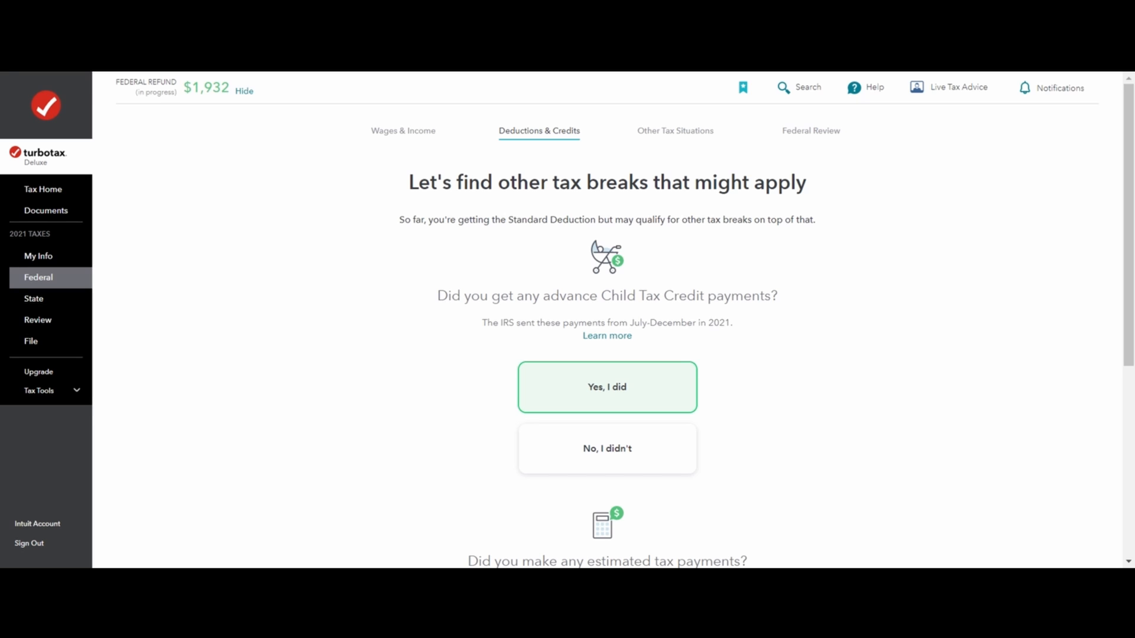
{"action": "scroll", "coordinate": [820, 363], "scroll_direction": "down", "scroll_amount": 1}
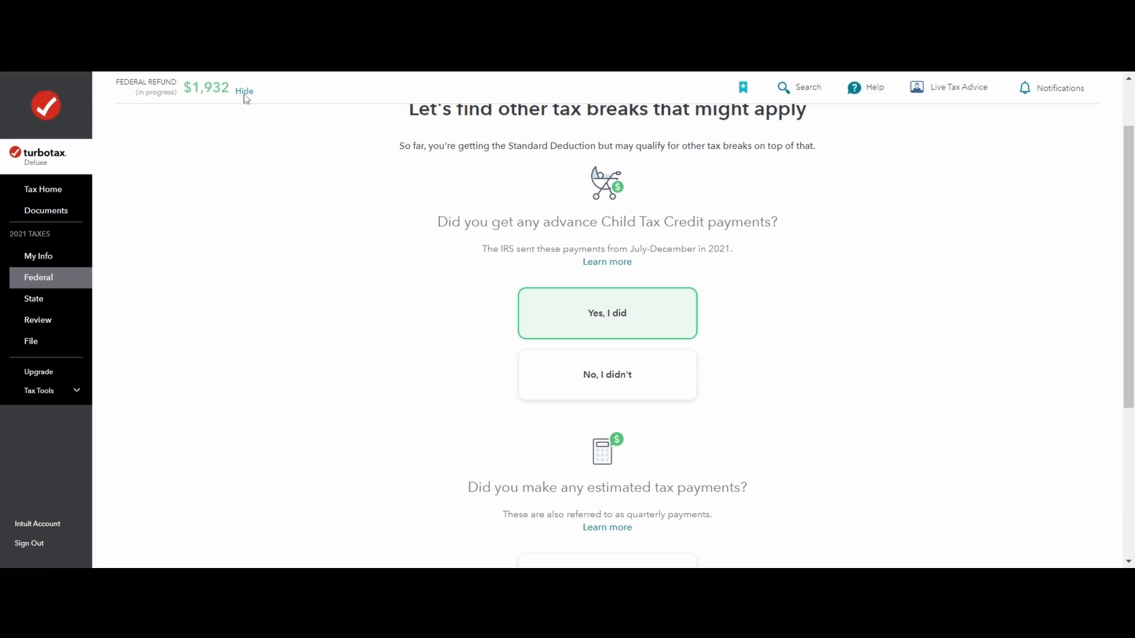
{"action": "scroll", "coordinate": [319, 268], "scroll_direction": "down", "scroll_amount": 3}
{"action": "scroll", "coordinate": [321, 299], "scroll_direction": "up", "scroll_amount": 1}
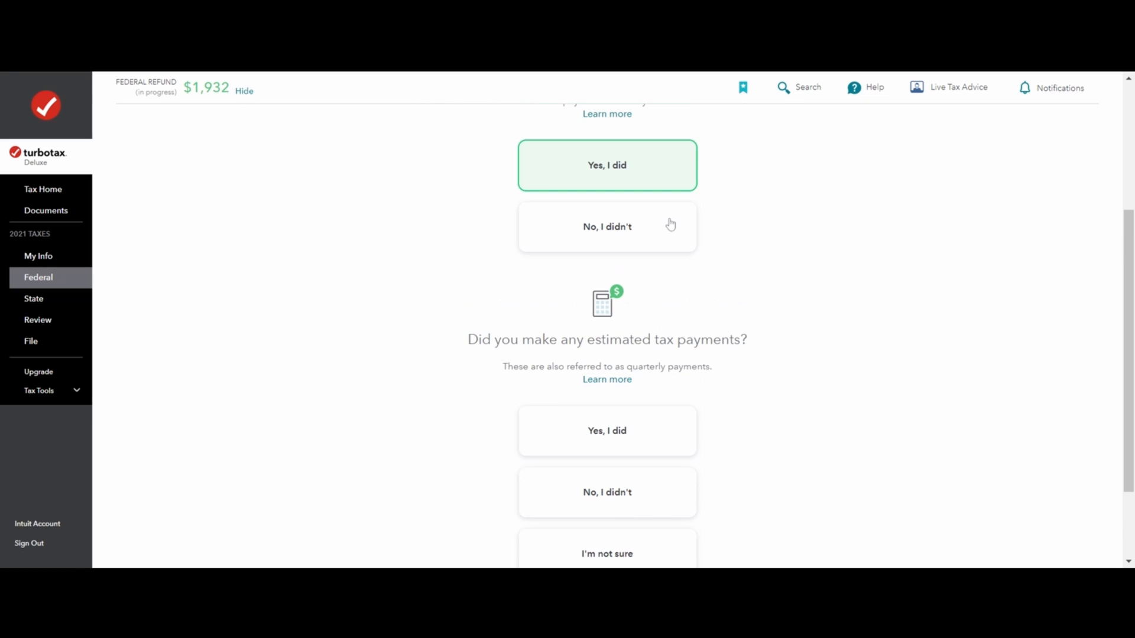
{"action": "left_click", "coordinate": [663, 250]}
- Submit No for estimated tax payments, student loan payments, teacher school expenses, foreign taxes and the 2008 homebuyer credit
{"action": "scroll", "coordinate": [880, 404], "scroll_direction": "down", "scroll_amount": 1}
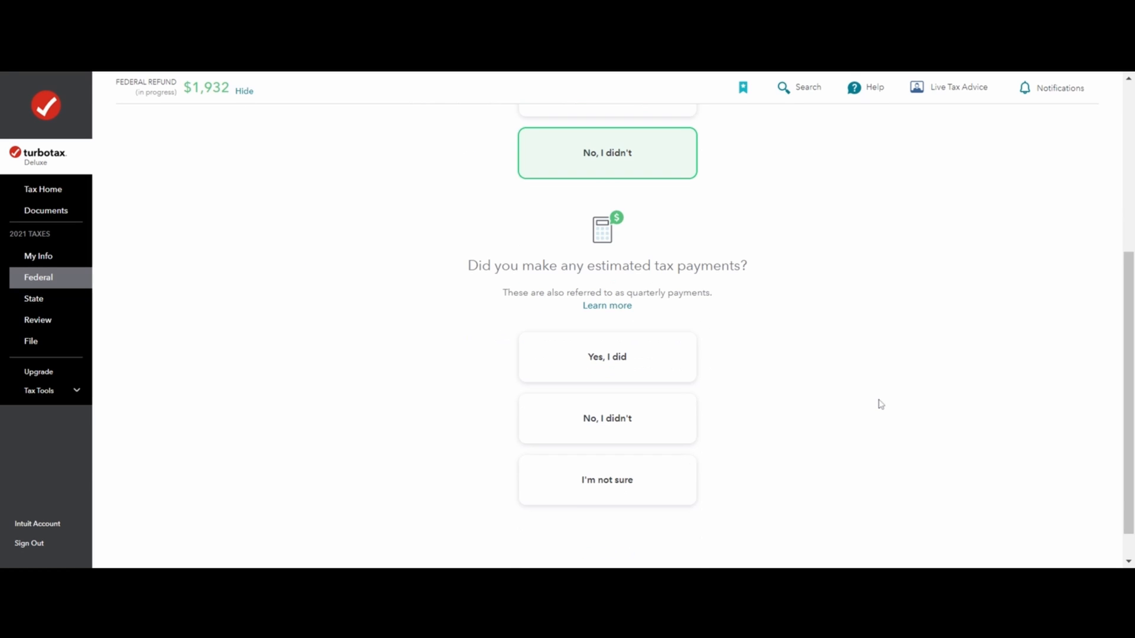
{"action": "scroll", "coordinate": [882, 421], "scroll_direction": "down", "scroll_amount": 1}
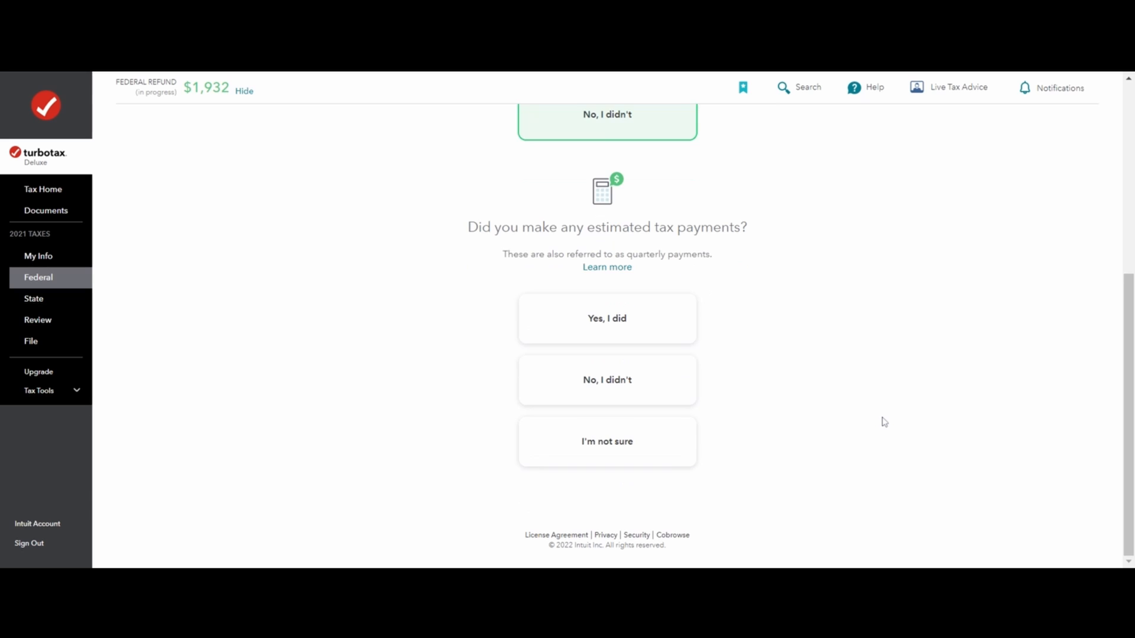
{"action": "left_click", "coordinate": [620, 397]}
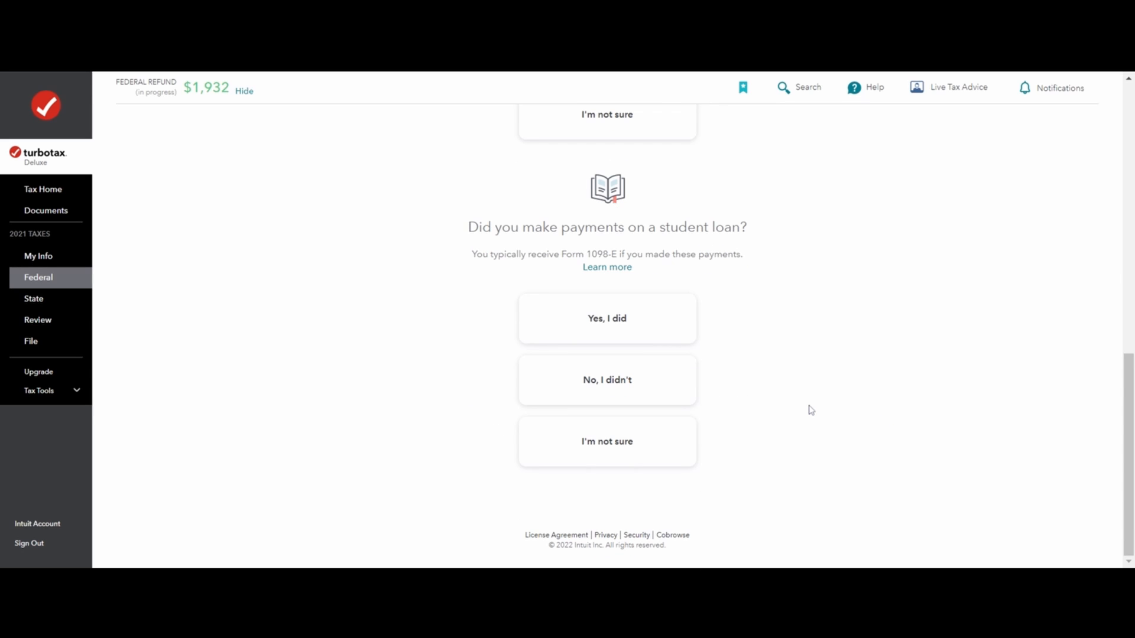
{"action": "left_click", "coordinate": [652, 386]}
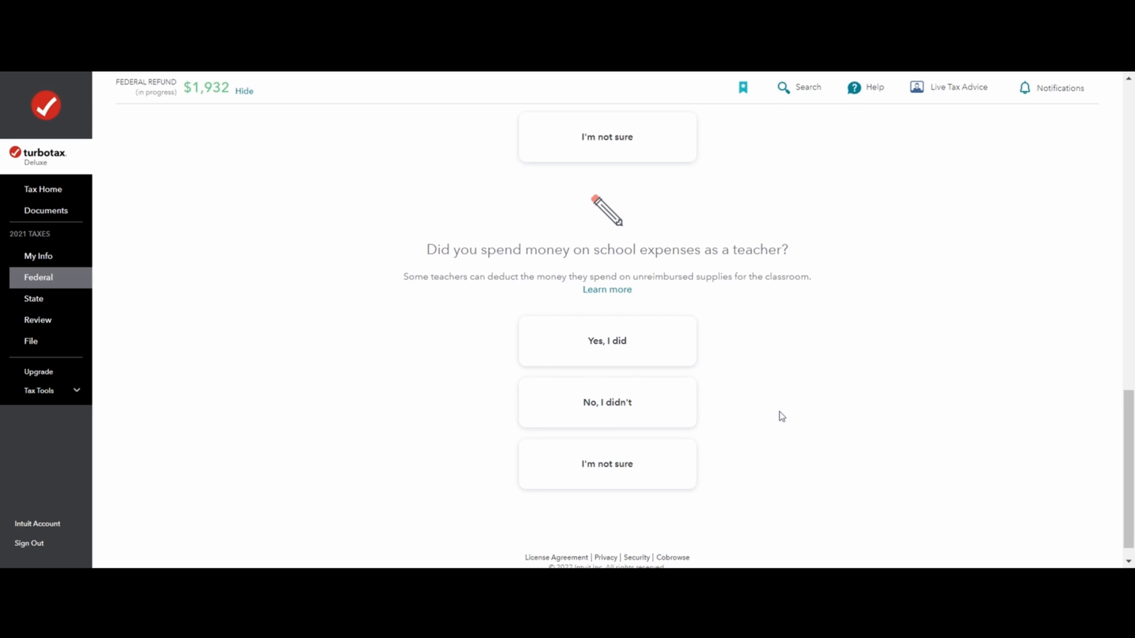
{"action": "scroll", "coordinate": [769, 411], "scroll_direction": "down", "scroll_amount": 1}
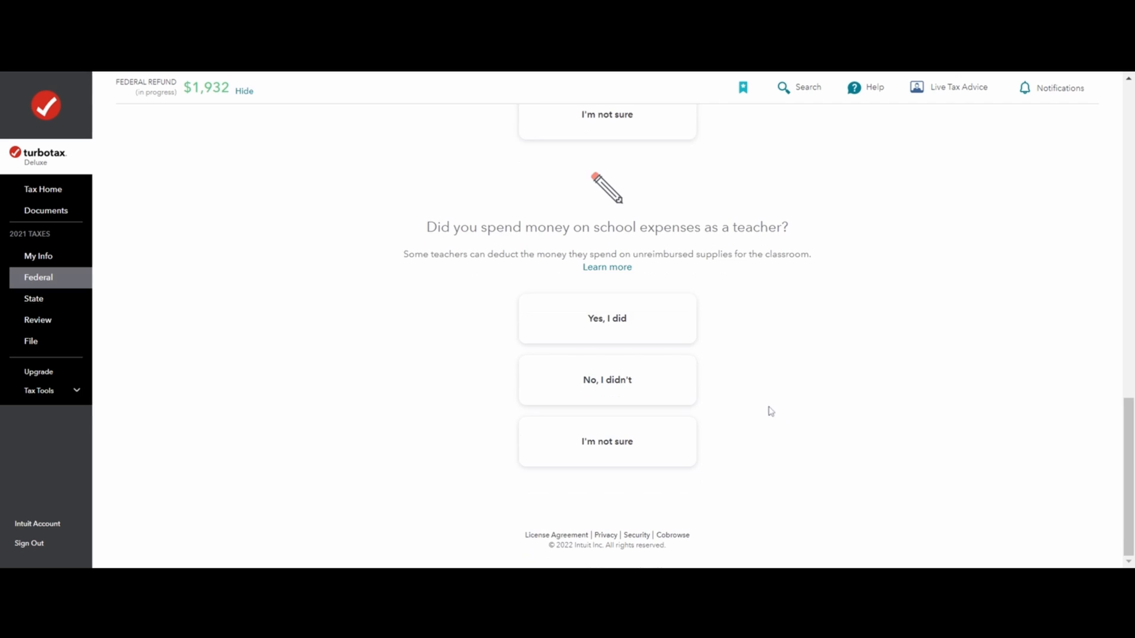
{"action": "left_click", "coordinate": [682, 389]}
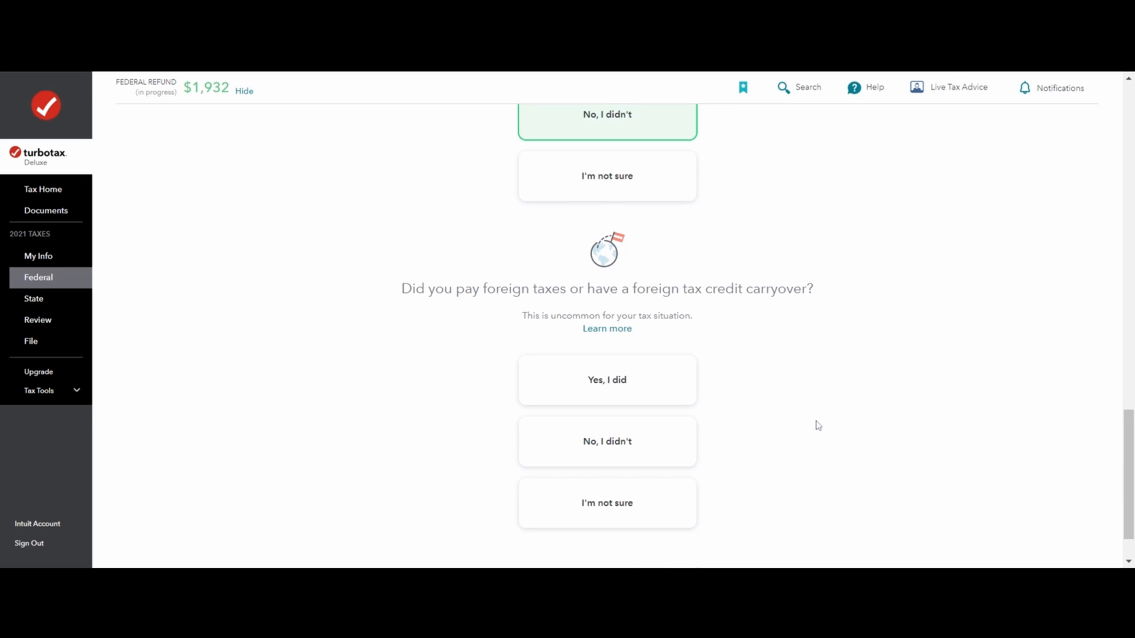
{"action": "left_click", "coordinate": [667, 405]}
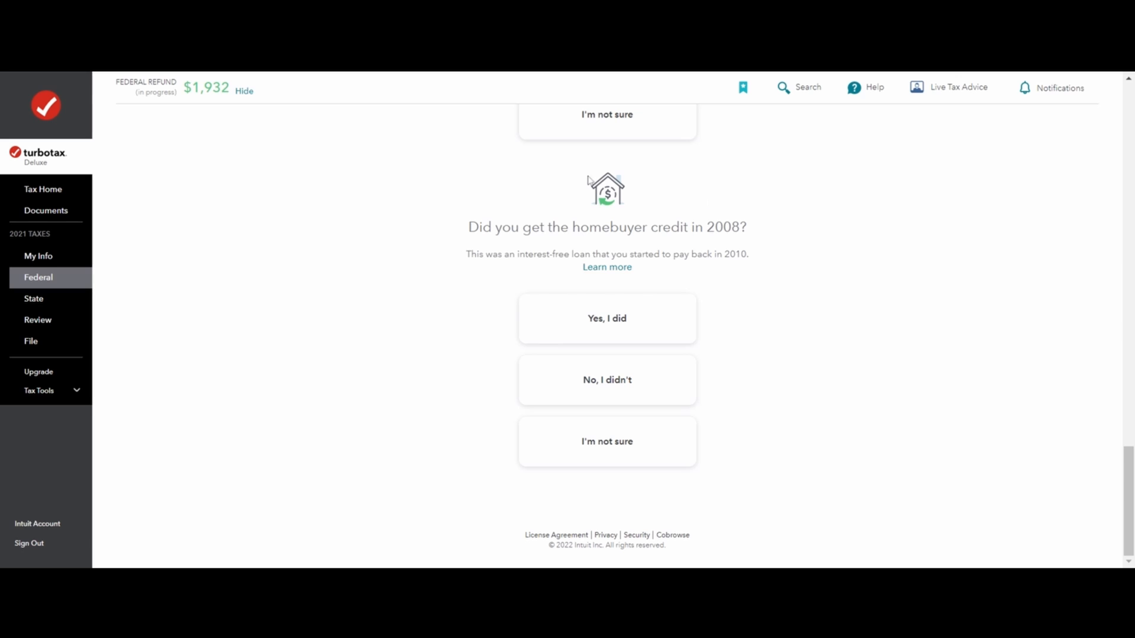
{"action": "left_click", "coordinate": [614, 365]}
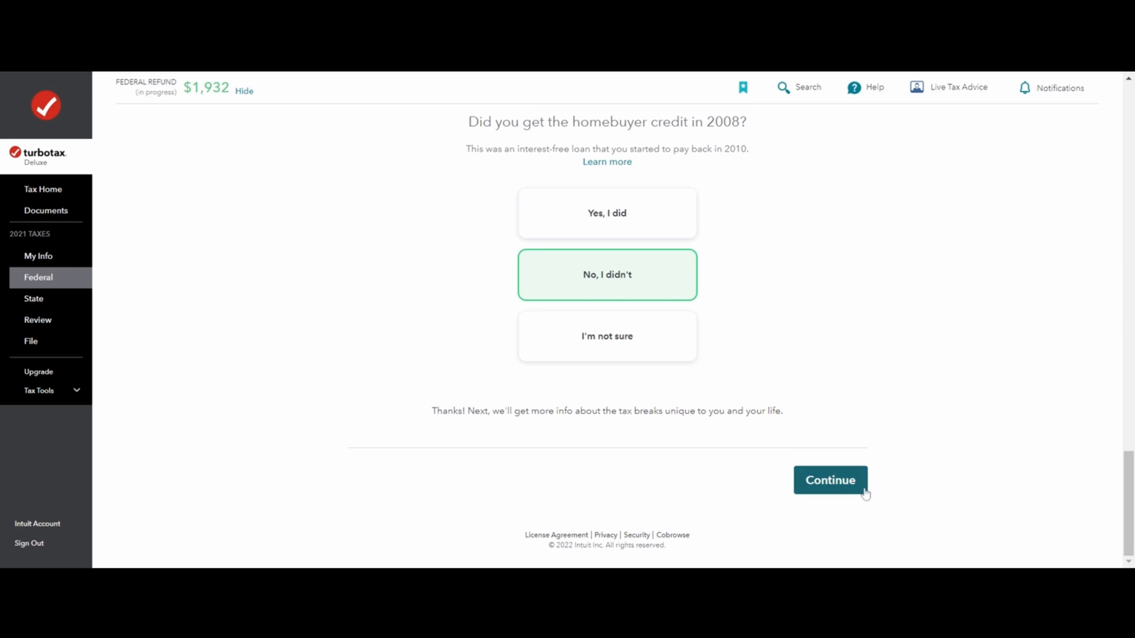
{"action": "left_click", "coordinate": [864, 493]}
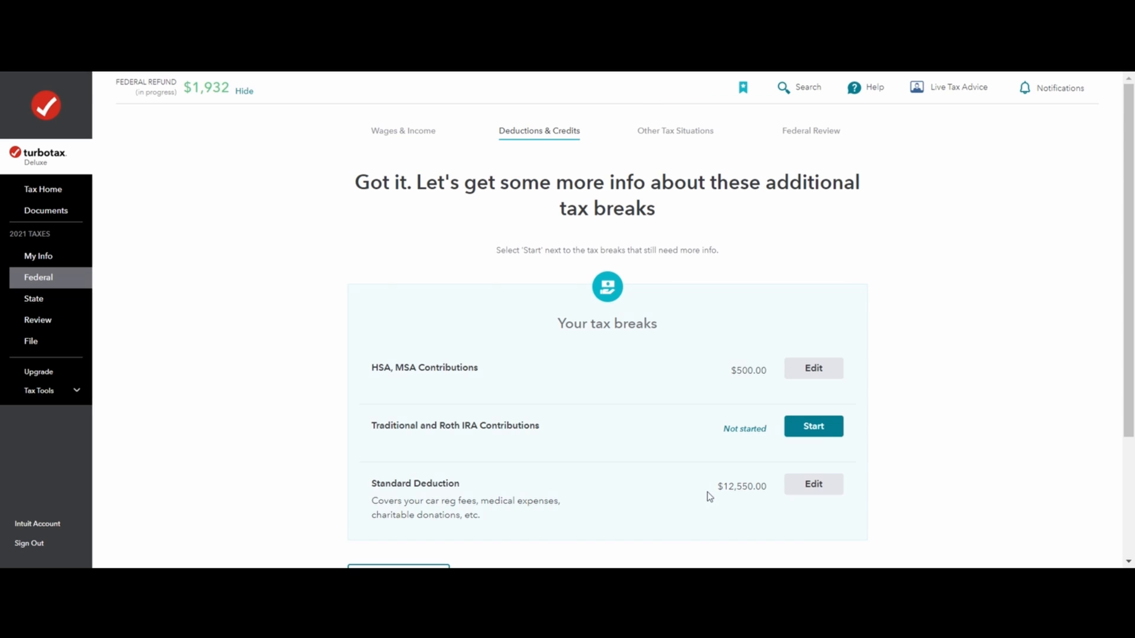
- Start the Traditional and Roth IRA Contributions section and submit None of the above for the kind of IRA owned
{"action": "left_click", "coordinate": [817, 430]}
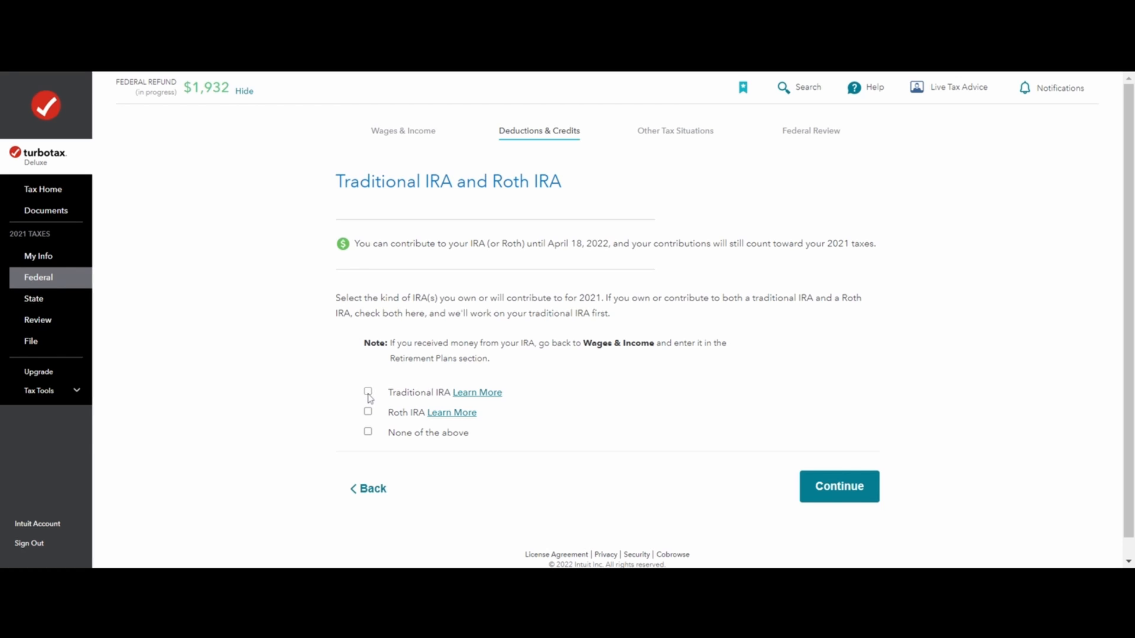
{"action": "left_click", "coordinate": [368, 395]}
{"action": "left_click", "coordinate": [368, 433]}
{"action": "left_click", "coordinate": [859, 496]}
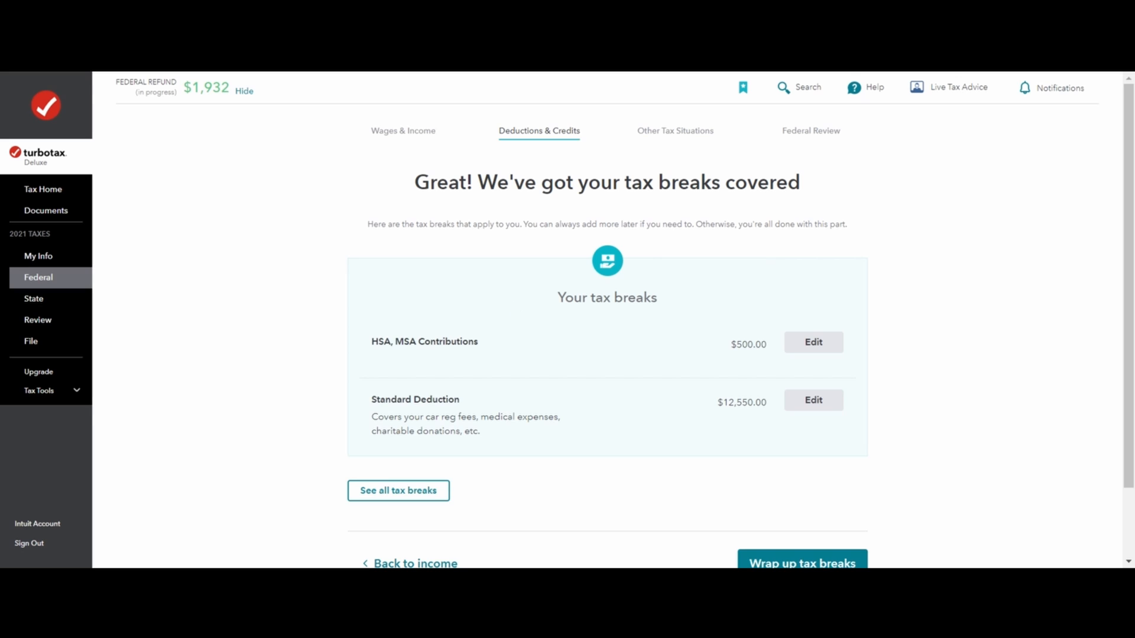
- Wrap up the tax breaks and continue past the recap to the cash donation question
{"action": "scroll", "coordinate": [757, 414], "scroll_direction": "down", "scroll_amount": 2}
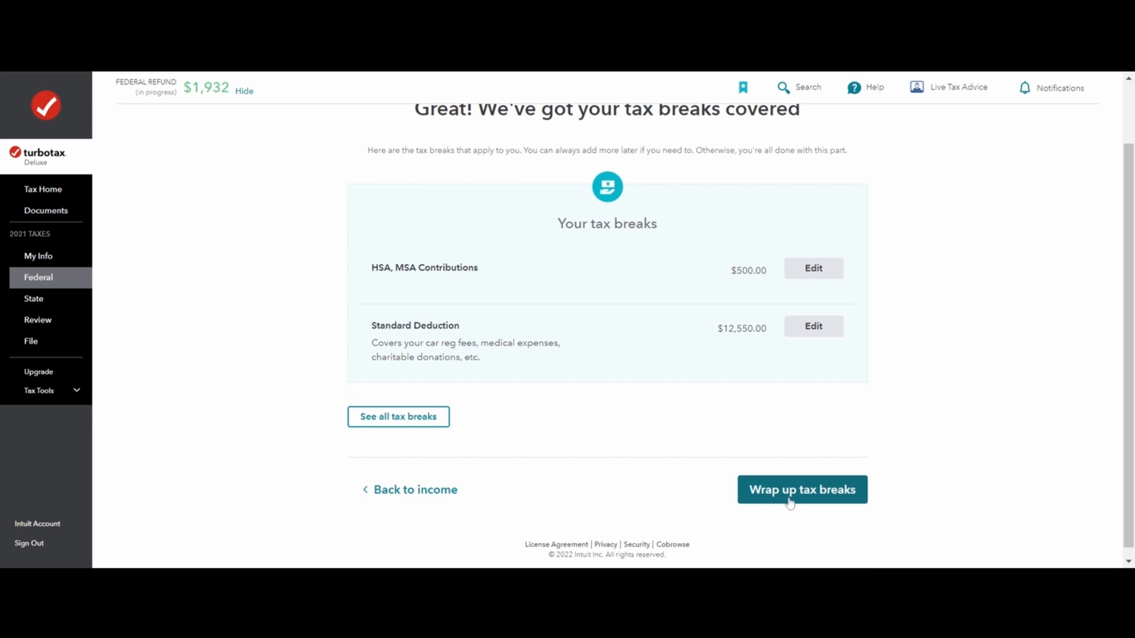
{"action": "left_click", "coordinate": [791, 502]}
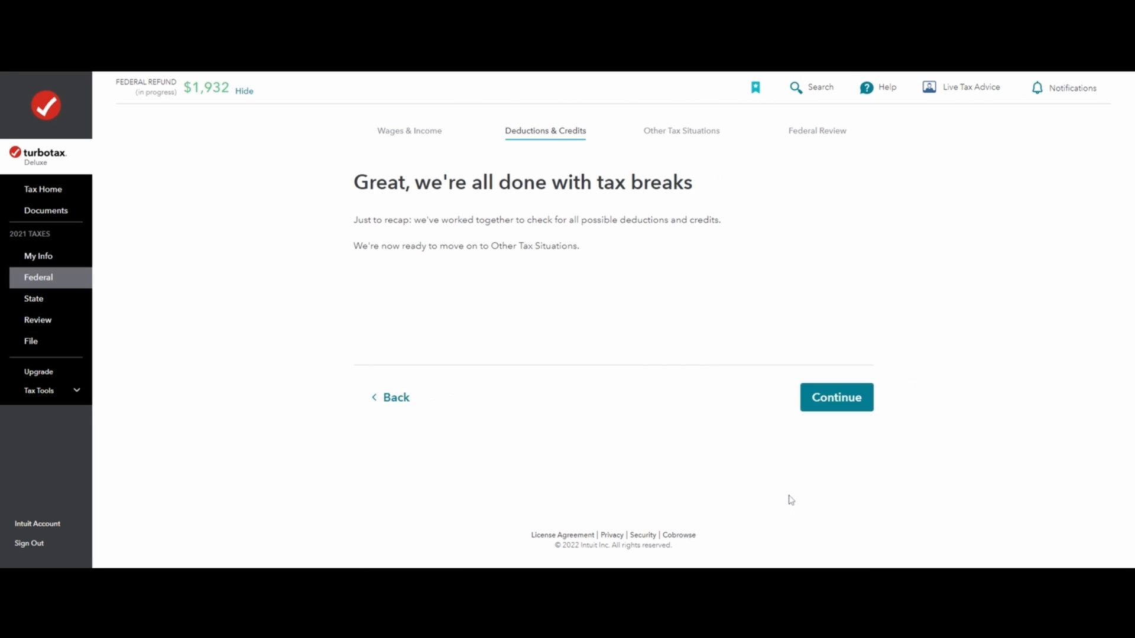
{"action": "left_click", "coordinate": [855, 395]}
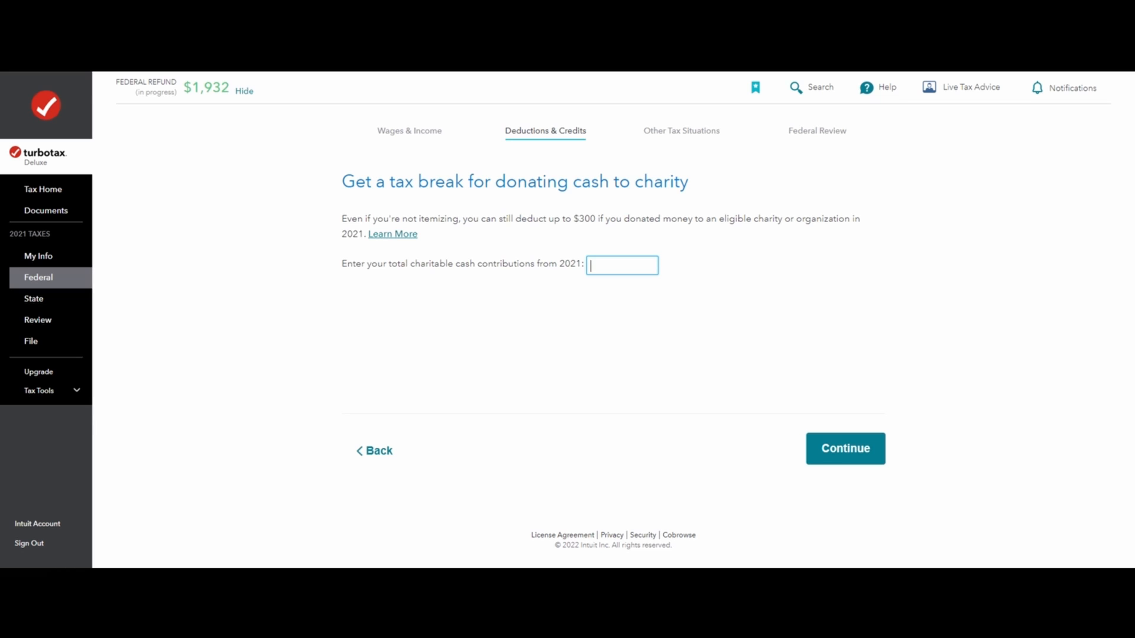
- Enter 0 as the total charitable cash contributions from 2021 and continue to Other Tax Situations
{"action": "left_click_drag", "start_coordinate": [573, 182], "coordinate": [613, 181]}
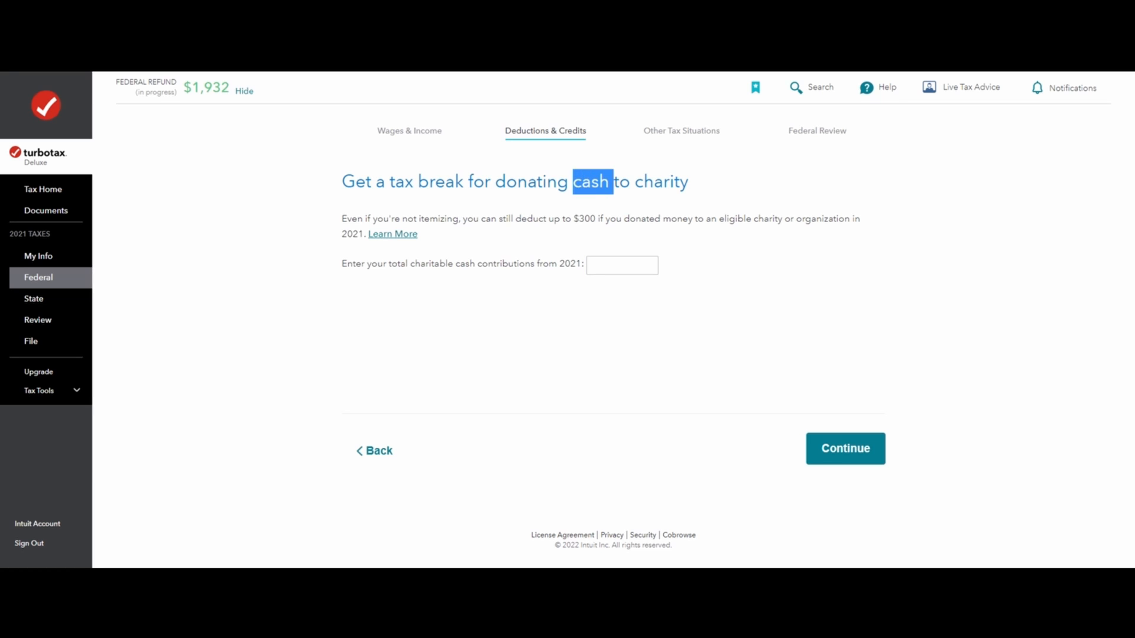
{"action": "left_click", "coordinate": [613, 182]}
{"action": "left_click", "coordinate": [592, 265]}
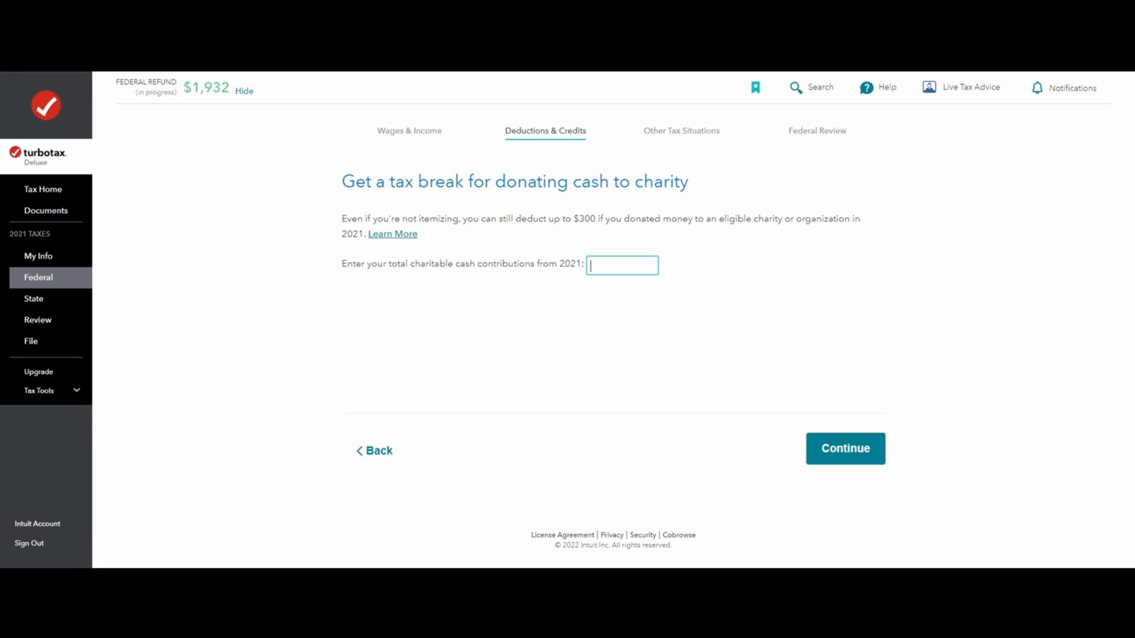
{"action": "type", "text": "0"}
{"action": "left_click", "coordinate": [847, 479]}
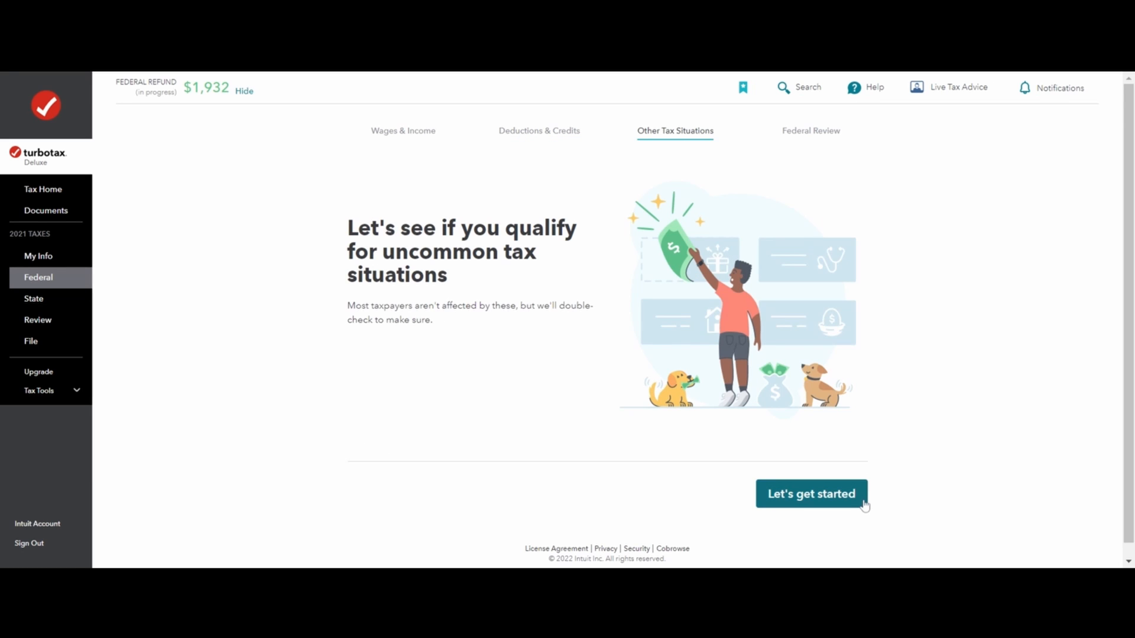
- Start the uncommon tax situations and answer No to household employee, applying the refund to next year, $3 campaign fund and identity theft IP PIN
{"action": "left_click", "coordinate": [819, 497]}
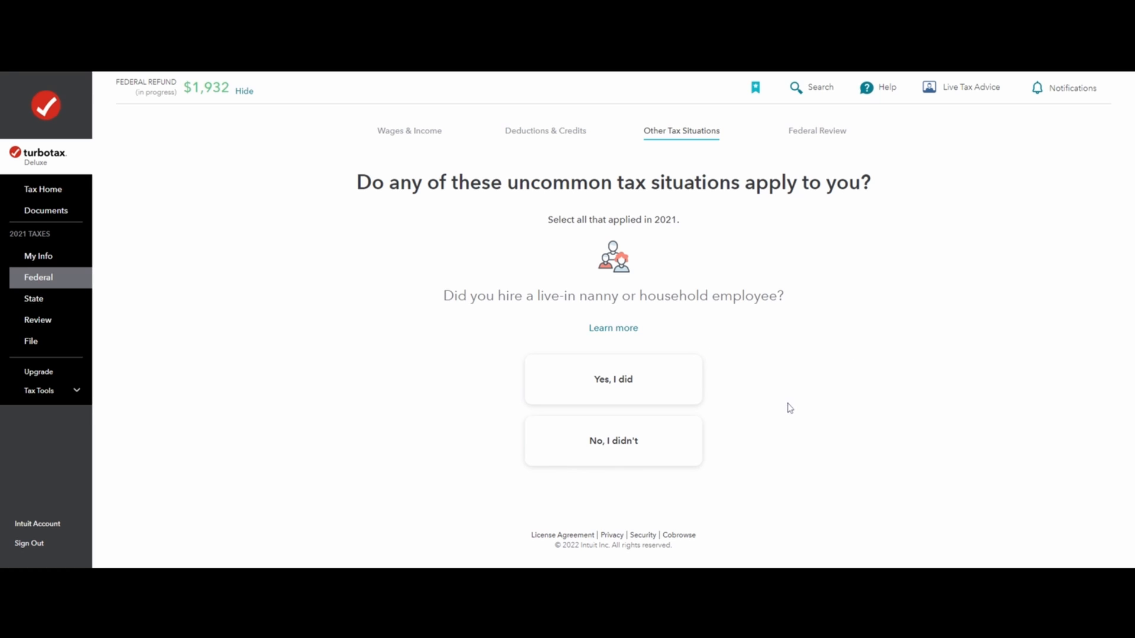
{"action": "left_click", "coordinate": [659, 442]}
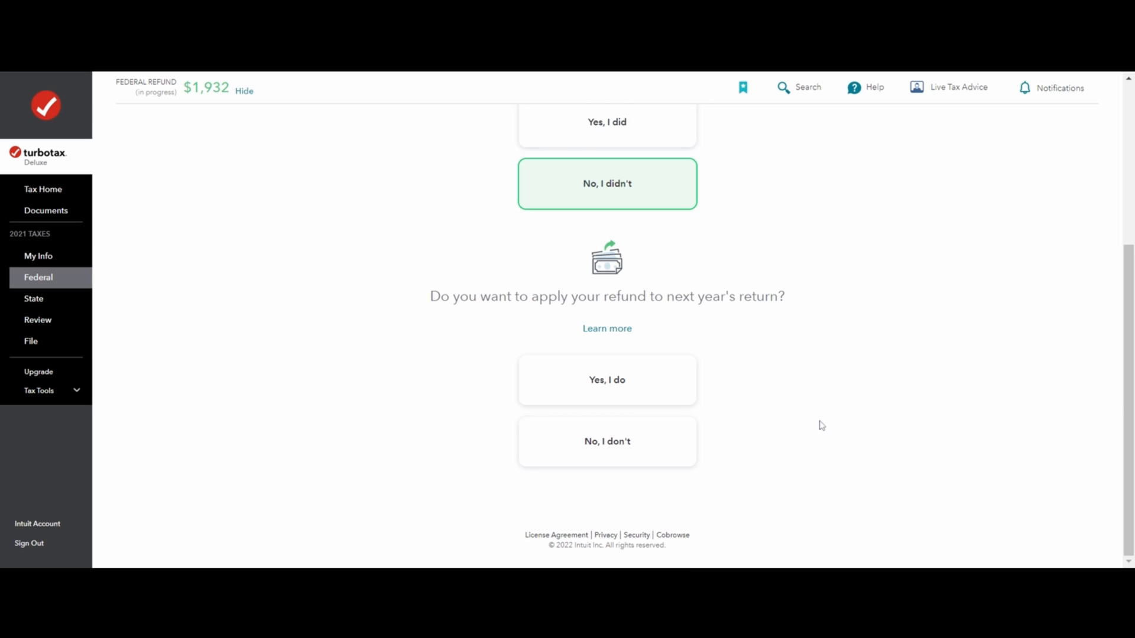
{"action": "left_click", "coordinate": [654, 444]}
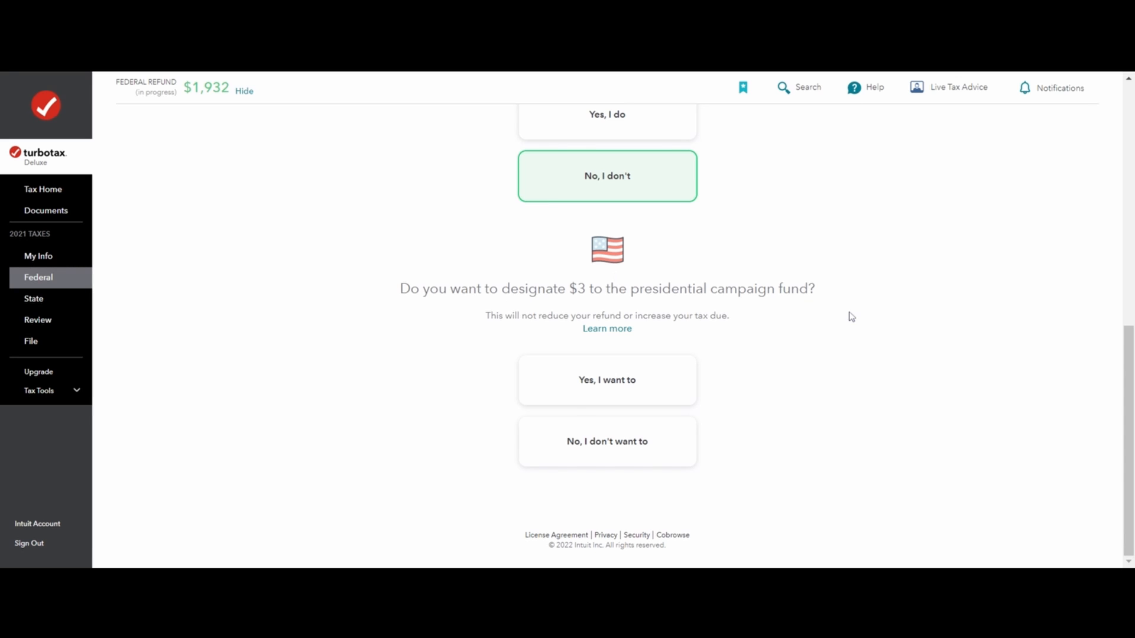
{"action": "left_click", "coordinate": [657, 449]}
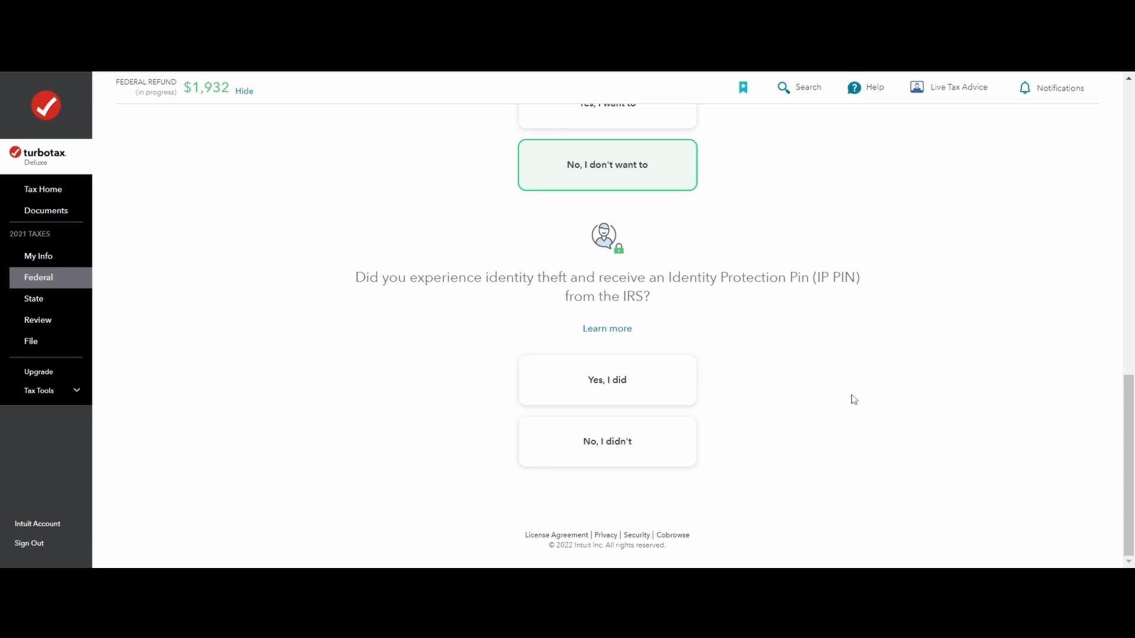
{"action": "left_click", "coordinate": [669, 465]}
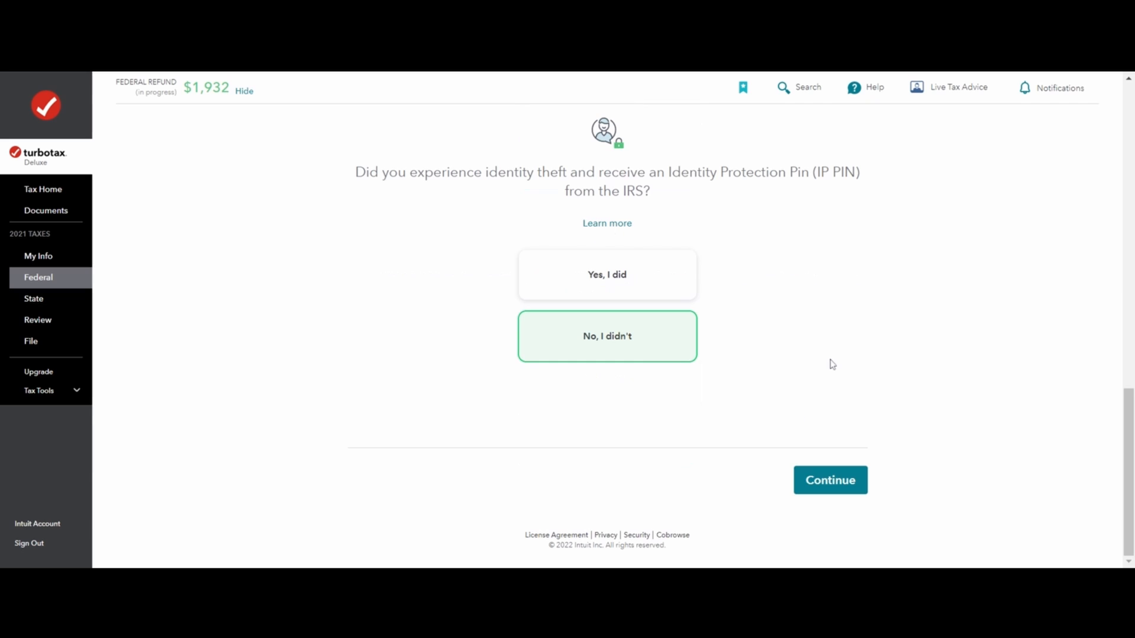
- Finish Other Tax Situations, move on to the Federal Review and answer Yes to getting a third stimulus payment
{"action": "left_click", "coordinate": [849, 491]}
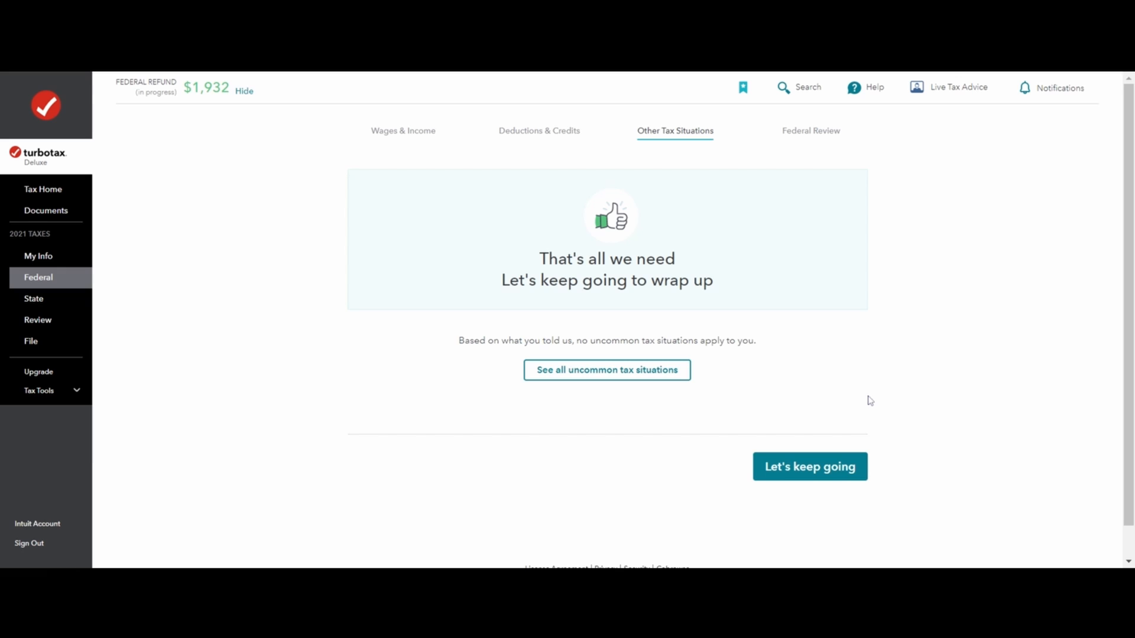
{"action": "left_click", "coordinate": [841, 472]}
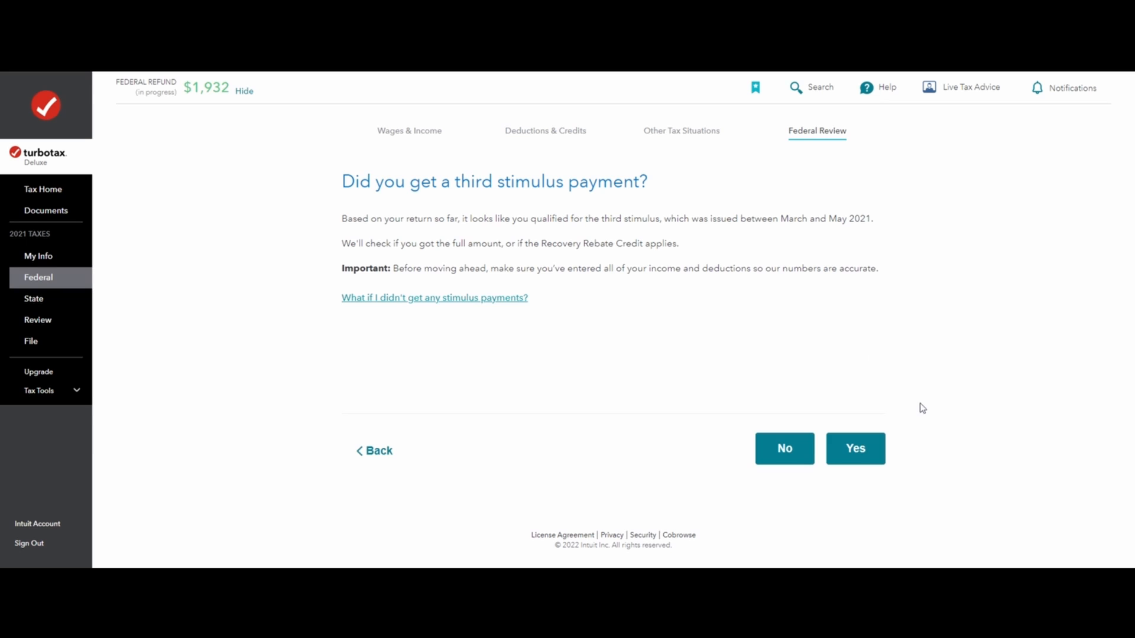
{"action": "left_click", "coordinate": [866, 459]}
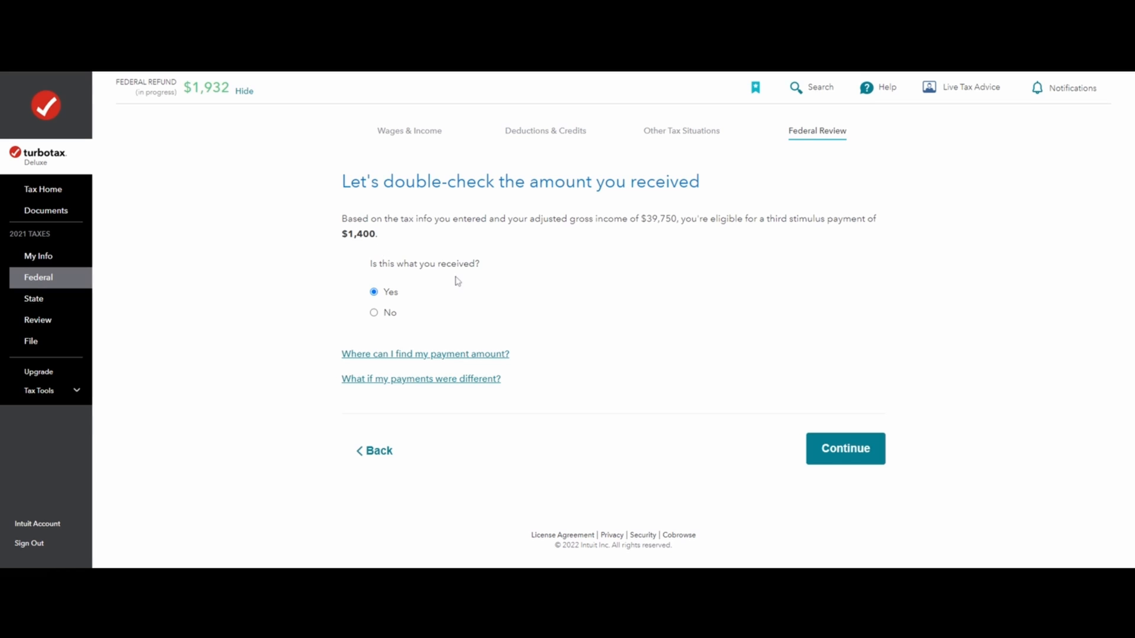
- Preview the No option for the stimulus amount, settle on Yes for receiving $1,400, and continue to the Form 1095-A check
{"action": "left_click", "coordinate": [390, 315]}
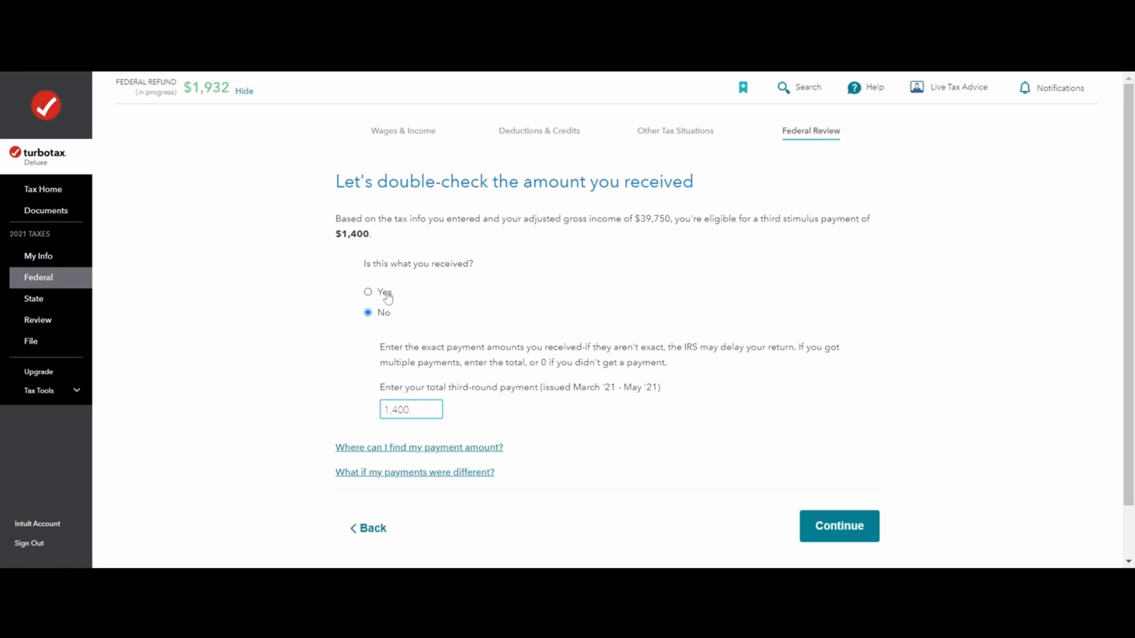
{"action": "left_click", "coordinate": [384, 292]}
{"action": "left_click", "coordinate": [875, 451]}
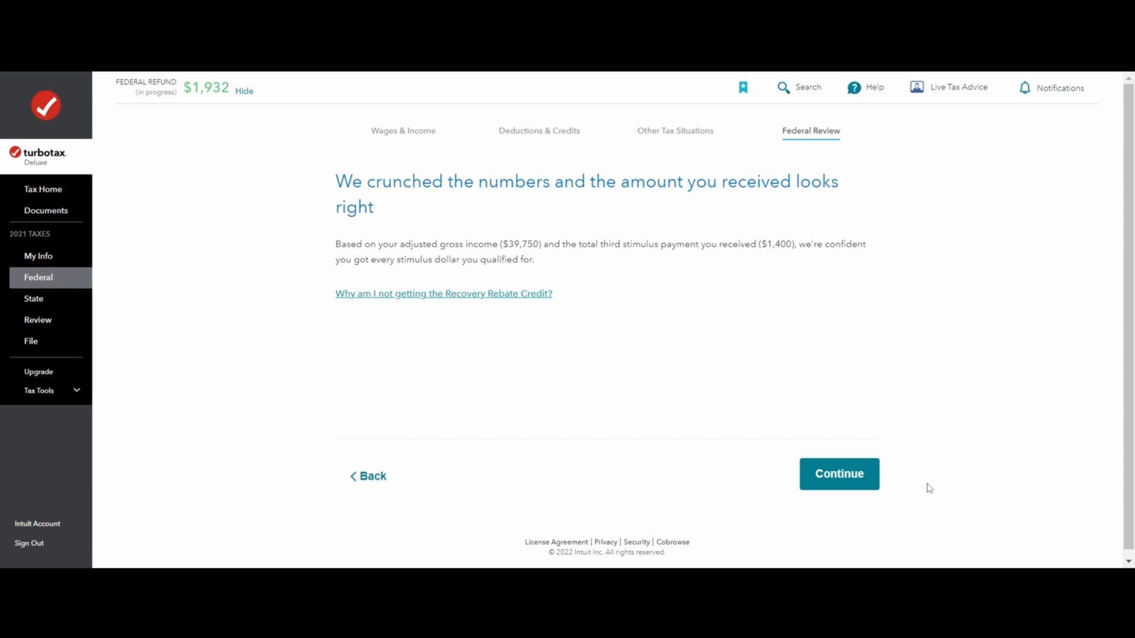
{"action": "left_click", "coordinate": [846, 474]}
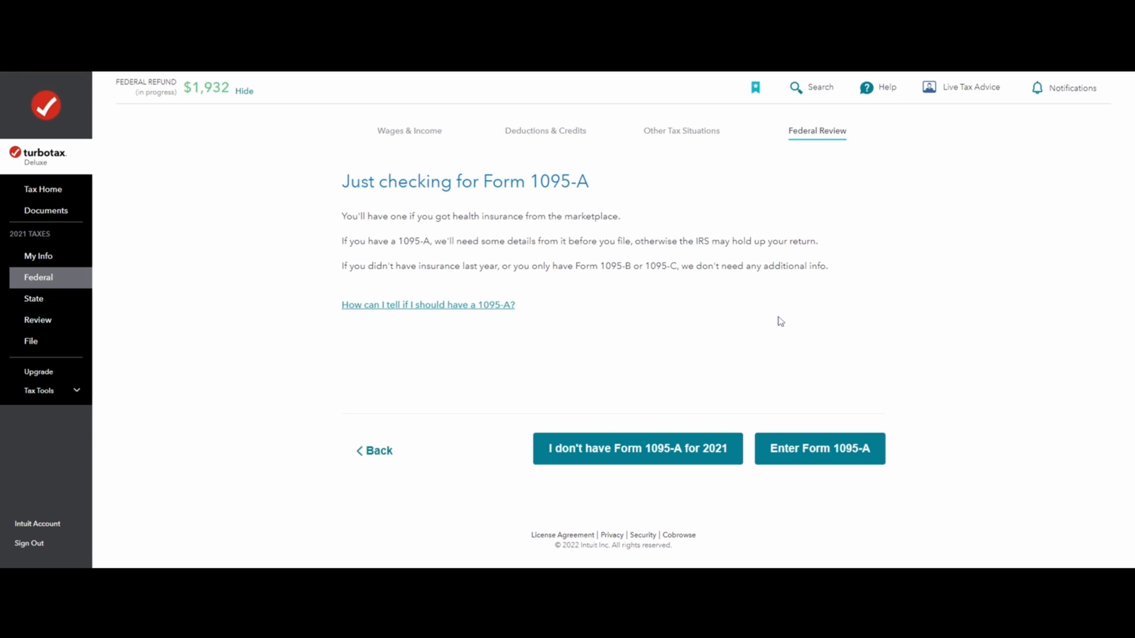
- Choose to enter Form 1095-A, submit No for unemployment compensation in 2021 and Yes for having received the form
{"action": "left_click", "coordinate": [852, 456]}
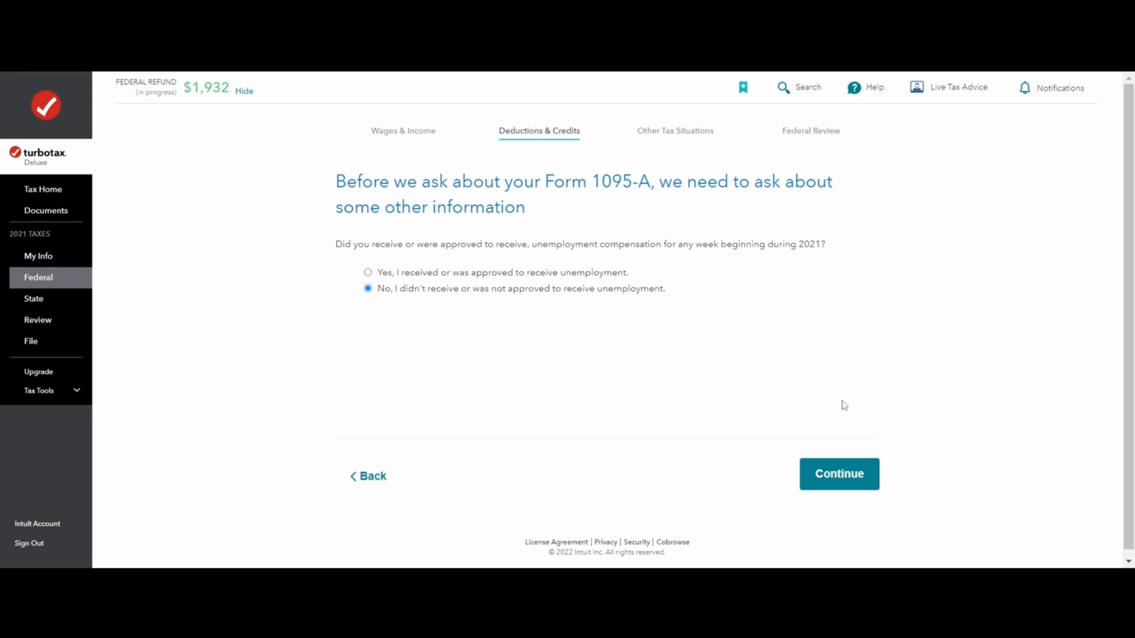
{"action": "left_click", "coordinate": [855, 482]}
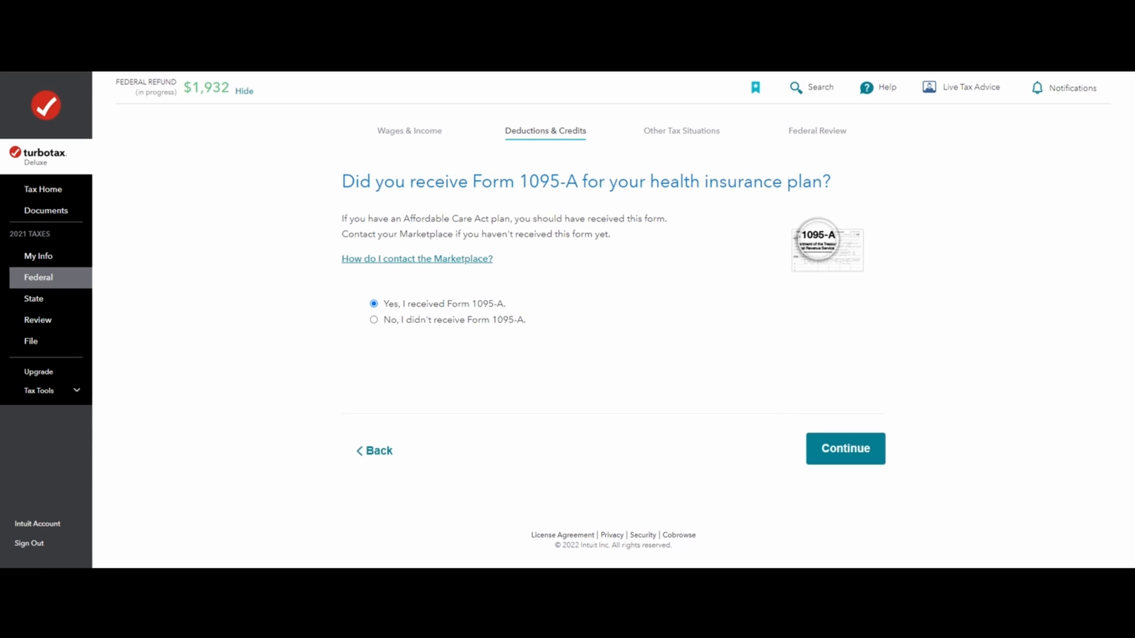
{"action": "left_click", "coordinate": [857, 458]}
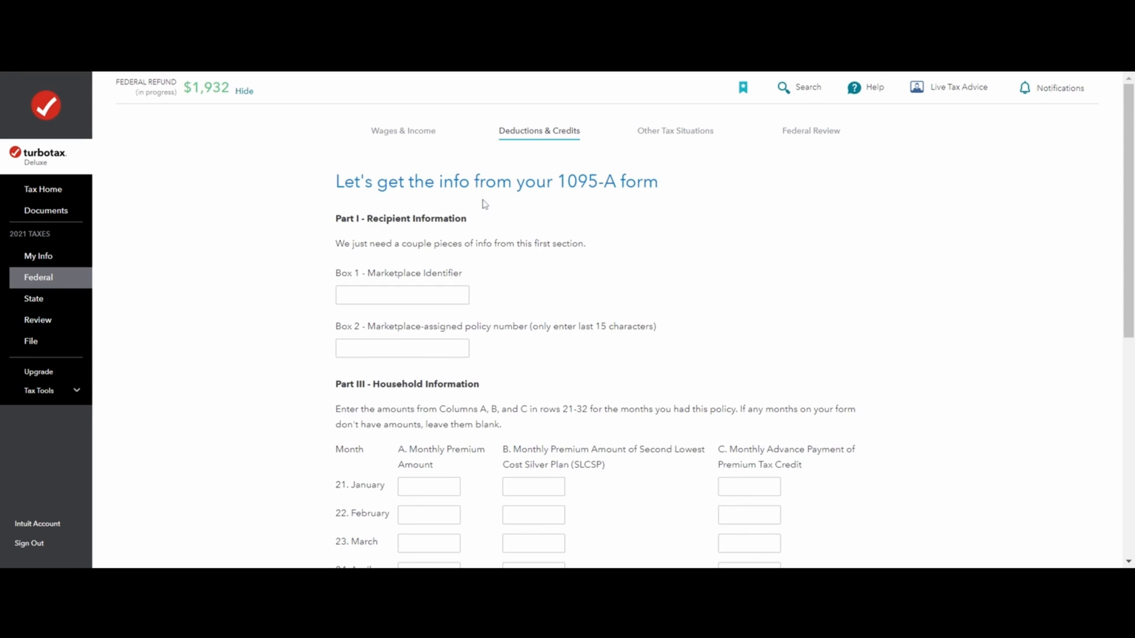
- Examine the 1095-A entry form's recipient and monthly household fields, leave them blank and return to the Form 1095-A question
{"action": "scroll", "coordinate": [449, 178], "scroll_direction": "down", "scroll_amount": 1}
{"action": "scroll", "coordinate": [438, 332], "scroll_direction": "down", "scroll_amount": 4}
{"action": "scroll", "coordinate": [461, 393], "scroll_direction": "down", "scroll_amount": 2}
{"action": "left_click", "coordinate": [430, 340]}
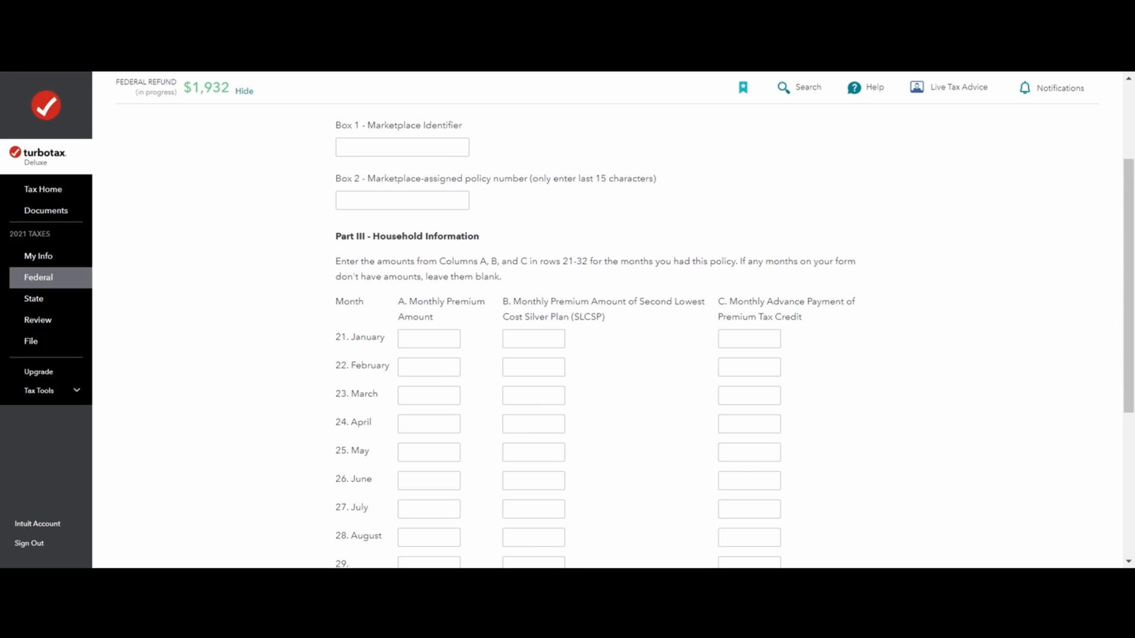
{"action": "scroll", "coordinate": [631, 358], "scroll_direction": "down", "scroll_amount": 4}
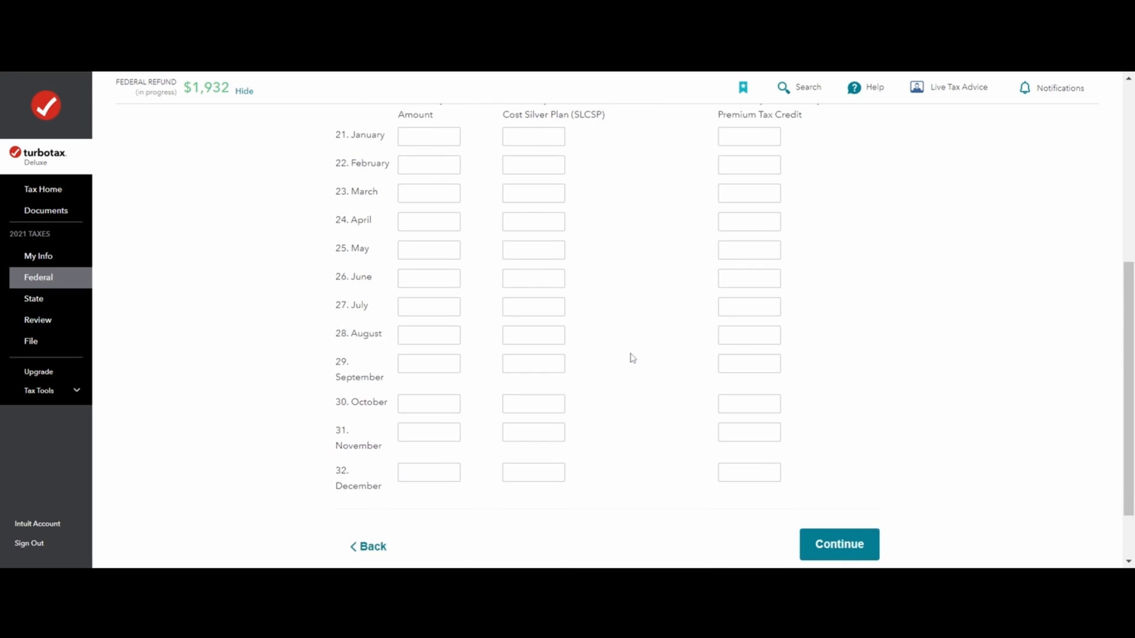
{"action": "scroll", "coordinate": [633, 358], "scroll_direction": "up", "scroll_amount": 4}
{"action": "scroll", "coordinate": [632, 358], "scroll_direction": "up", "scroll_amount": 3}
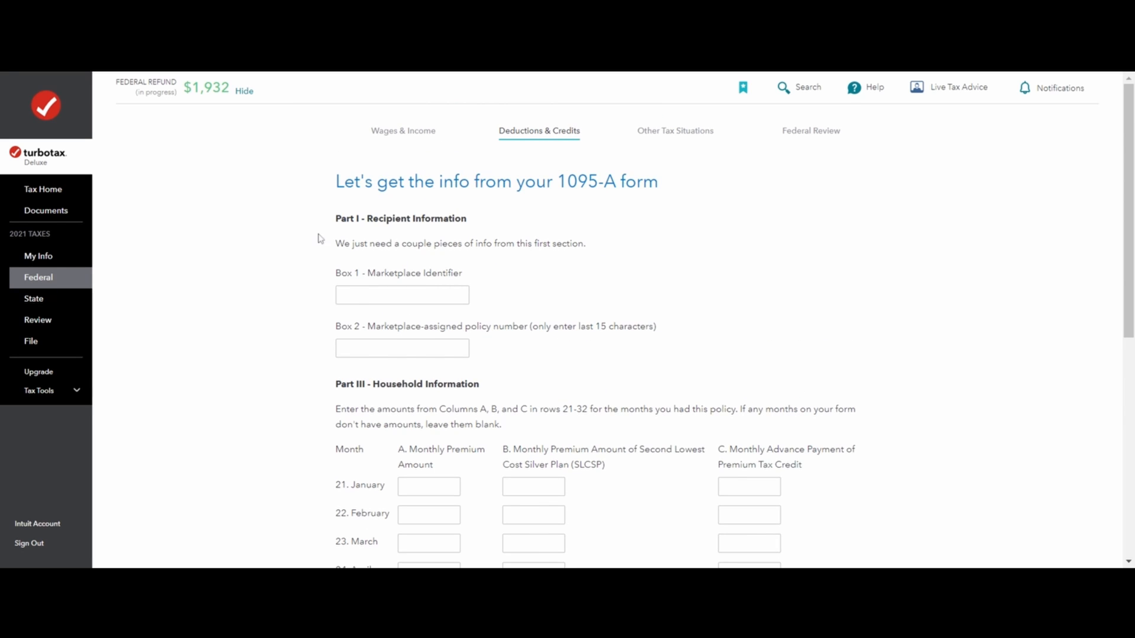
{"action": "scroll", "coordinate": [355, 355], "scroll_direction": "down", "scroll_amount": 7}
{"action": "left_click", "coordinate": [373, 525]}
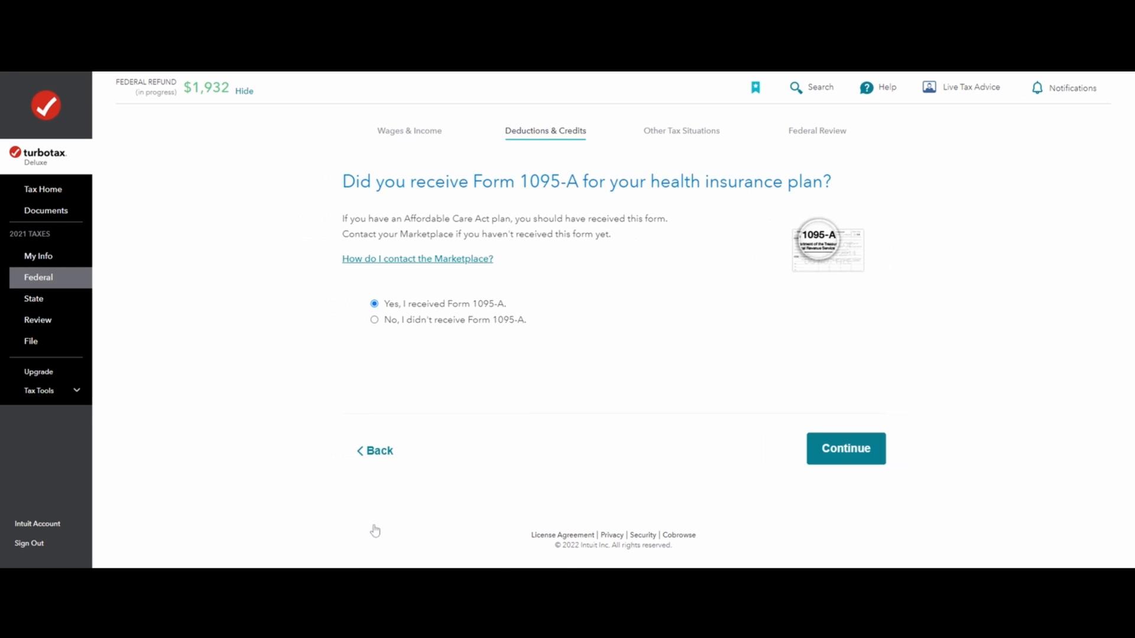
- Change the Form 1095-A answer to "No, I didn't receive Form 1095-A" and continue past the Affordable Care Act reminder
{"action": "left_click", "coordinate": [477, 328]}
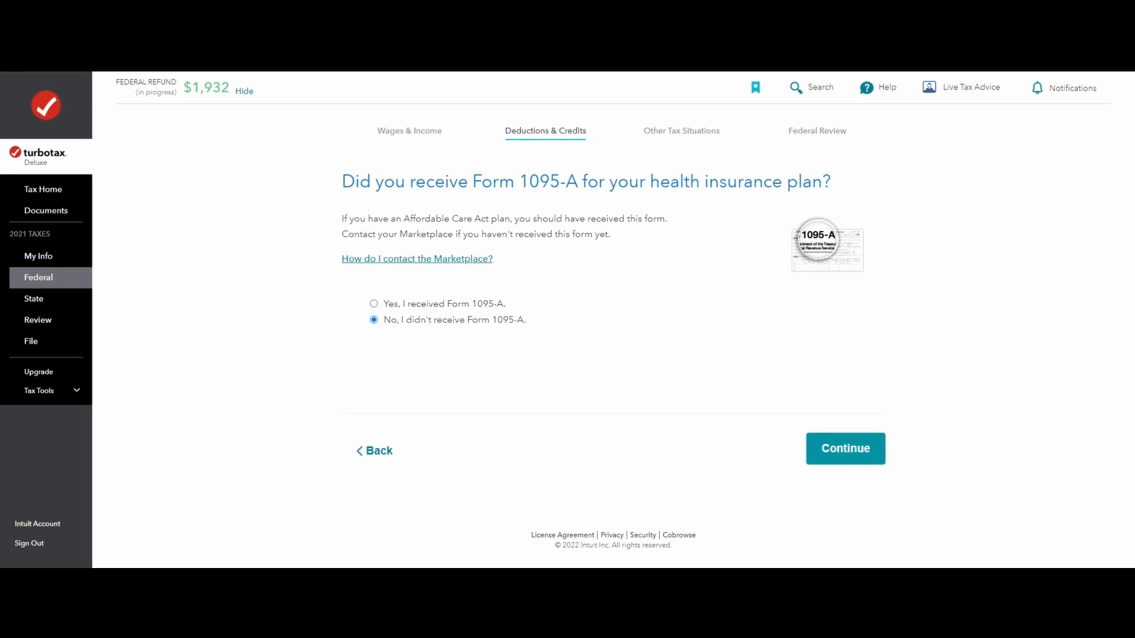
{"action": "left_click", "coordinate": [851, 456]}
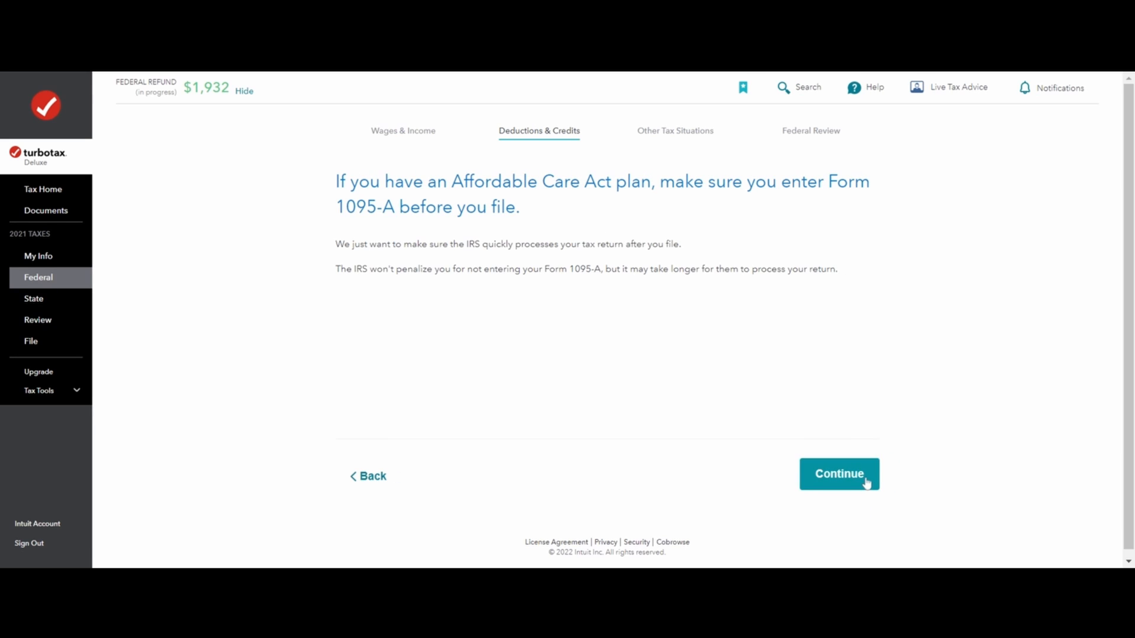
{"action": "left_click", "coordinate": [866, 483]}
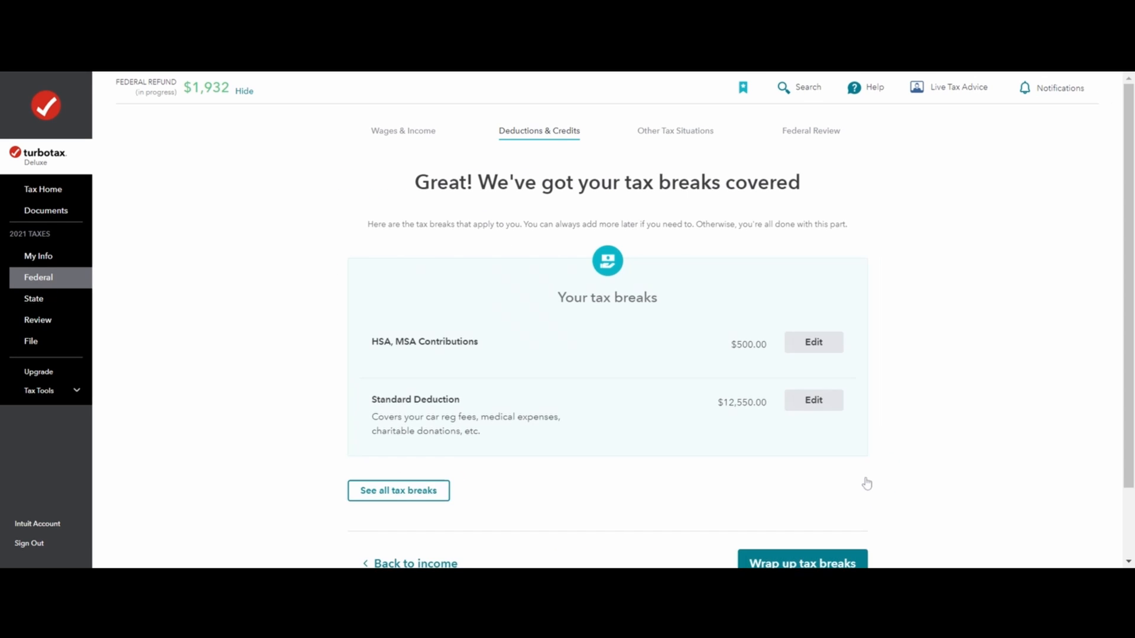
- Wrap up the tax breaks again and submit 0 as the total charitable cash contributions from 2021
{"action": "scroll", "coordinate": [781, 417], "scroll_direction": "down", "scroll_amount": 2}
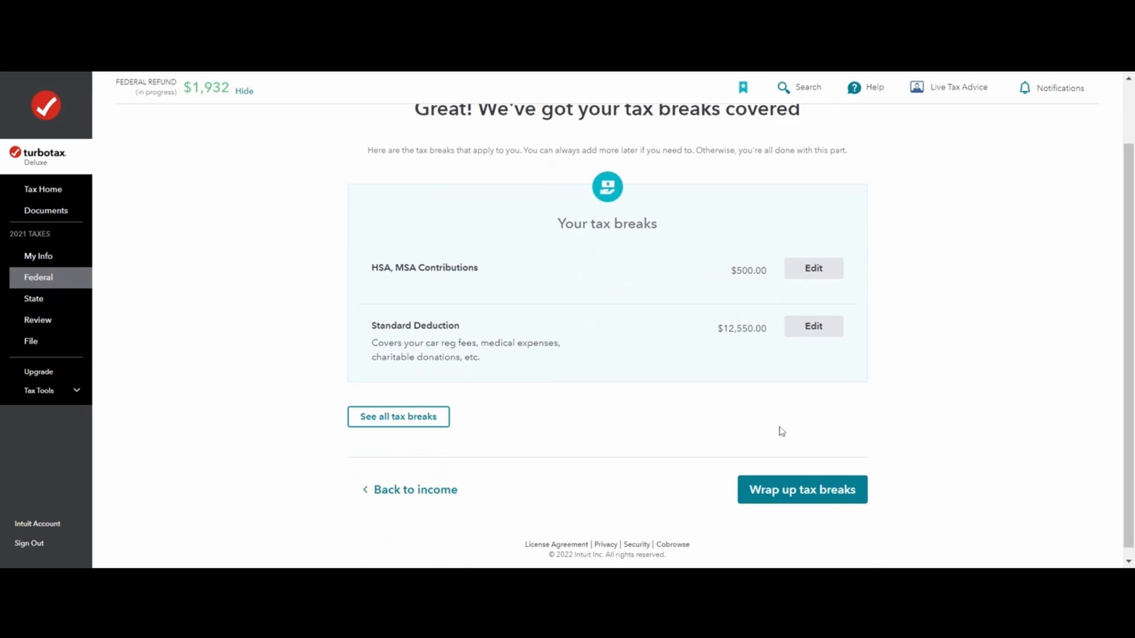
{"action": "left_click", "coordinate": [831, 506]}
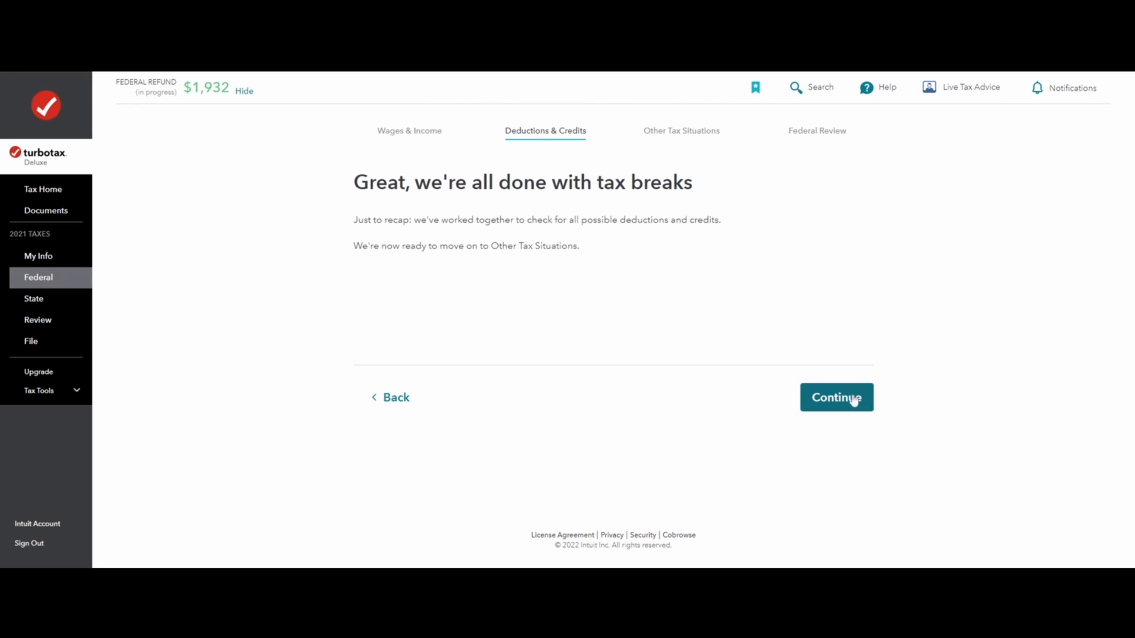
{"action": "left_click", "coordinate": [854, 400]}
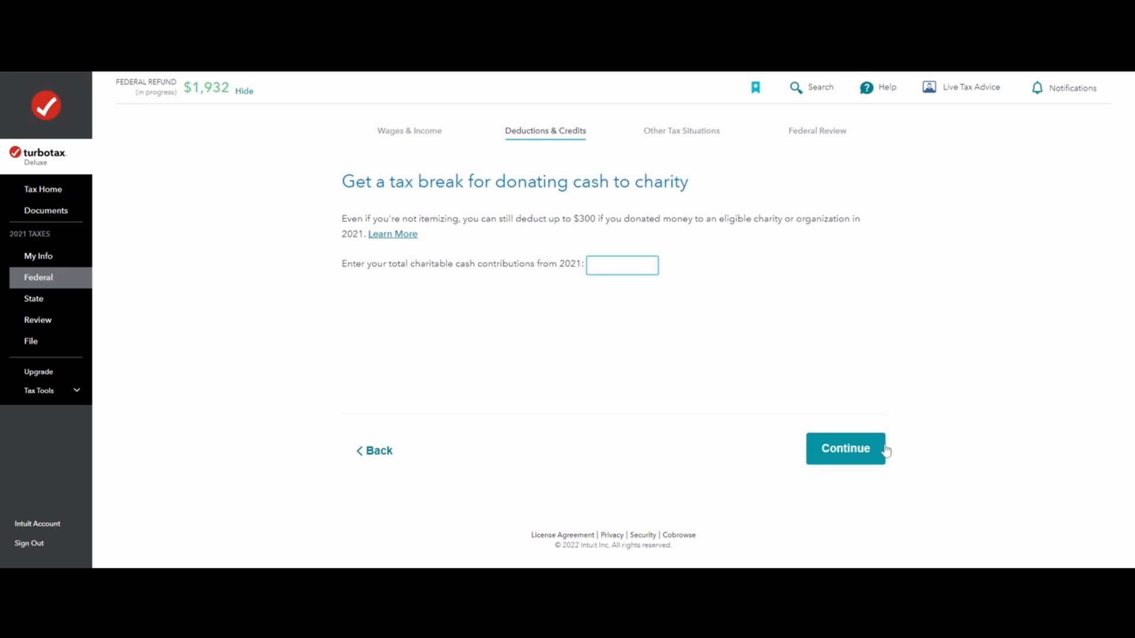
{"action": "type", "text": "0"}
{"action": "left_click", "coordinate": [857, 458]}
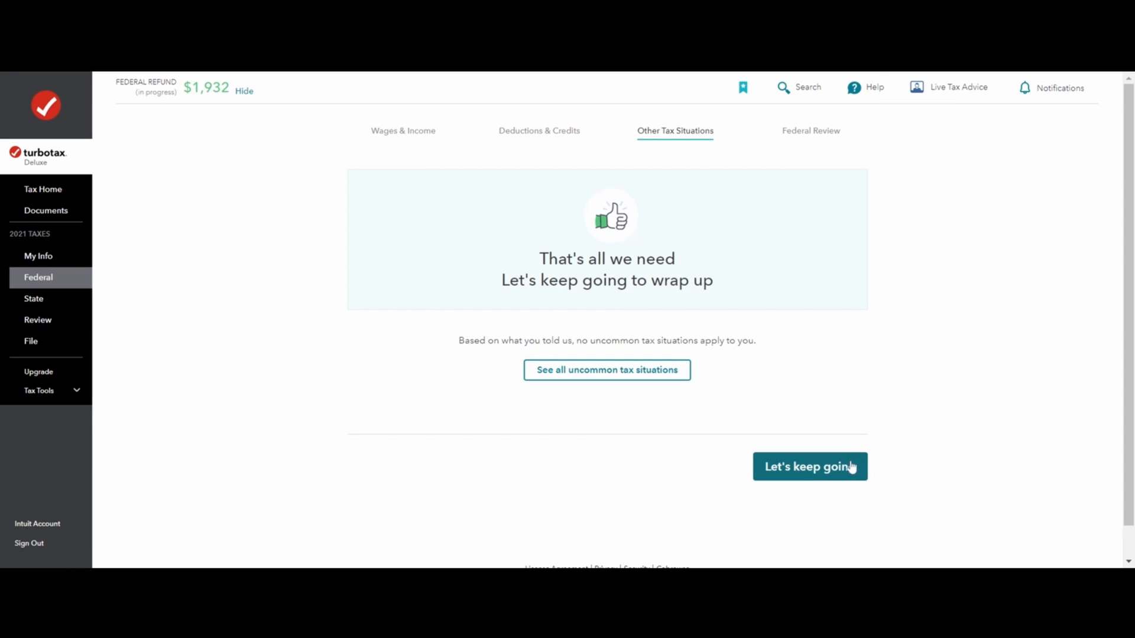
- Return to the Federal Review, reconfirm the $1,400 third stimulus payment and continue past the W-2c notice to the state section
{"action": "left_click", "coordinate": [853, 466]}
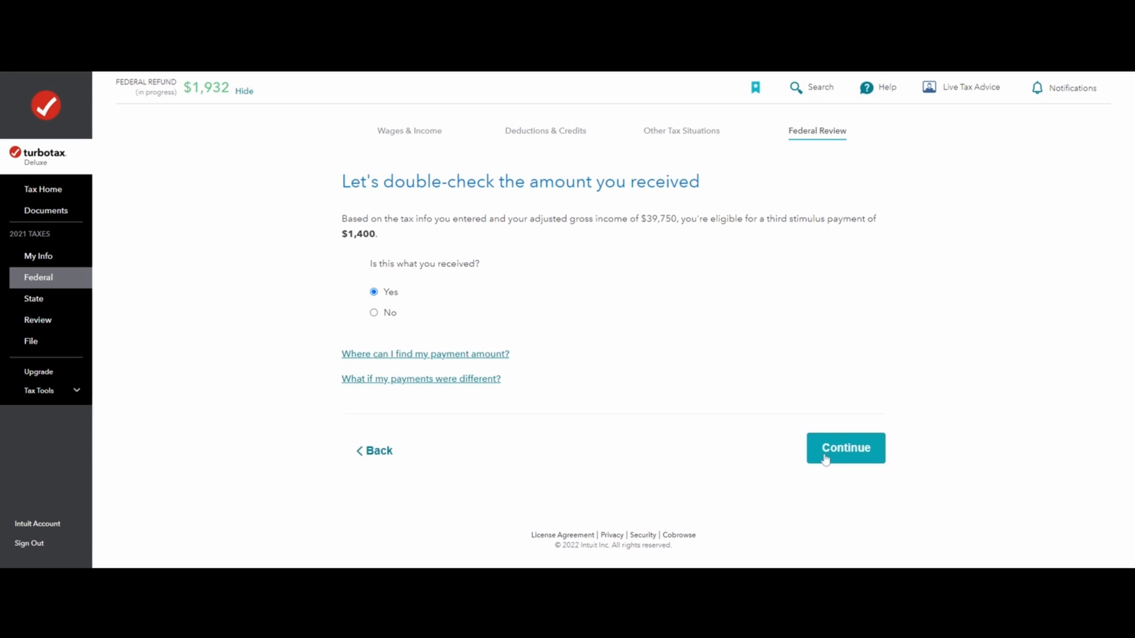
{"action": "left_click", "coordinate": [846, 449]}
{"action": "left_click", "coordinate": [869, 474]}
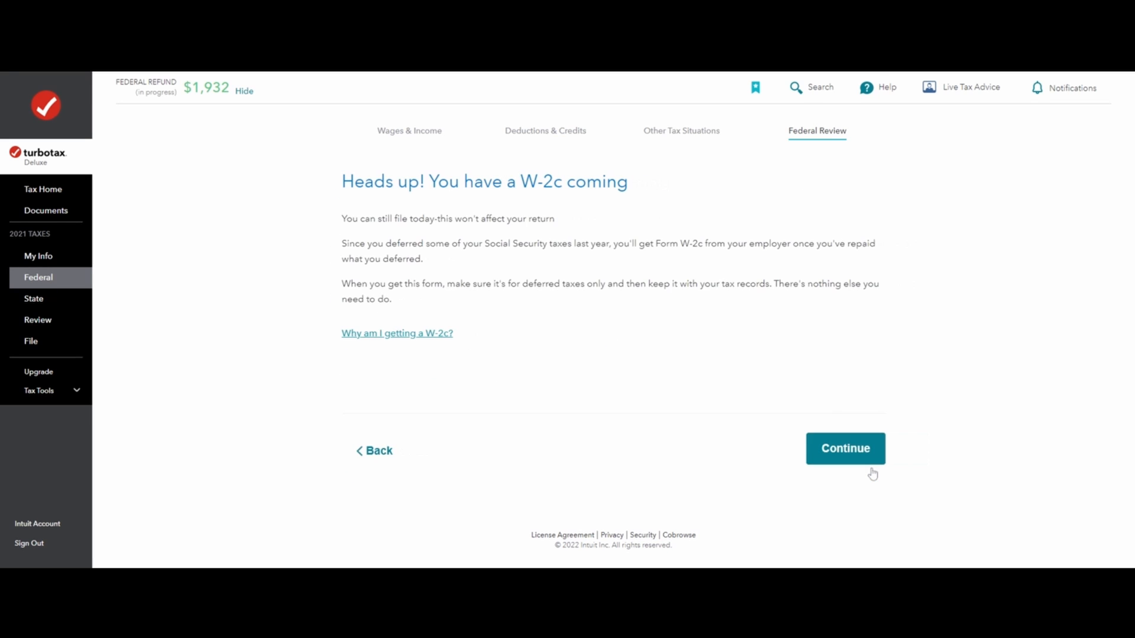
{"action": "left_click", "coordinate": [872, 464]}
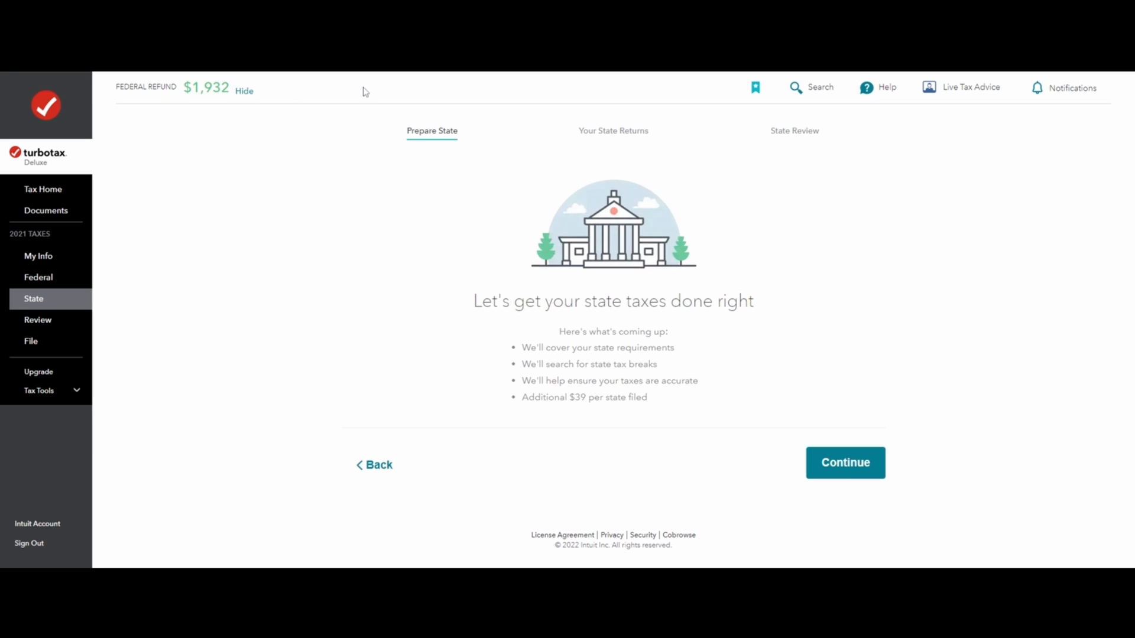
- Start the state taxes, continue without the Minnesota state return and move past the notice about unready tax forms
{"action": "left_click", "coordinate": [874, 478]}
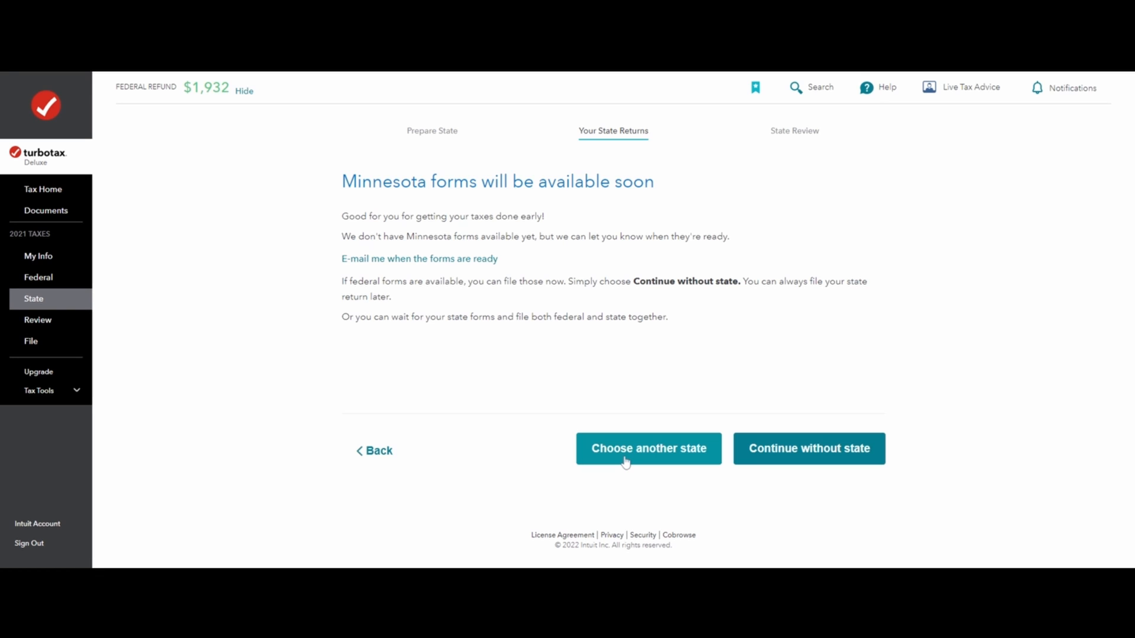
{"action": "left_click", "coordinate": [821, 456]}
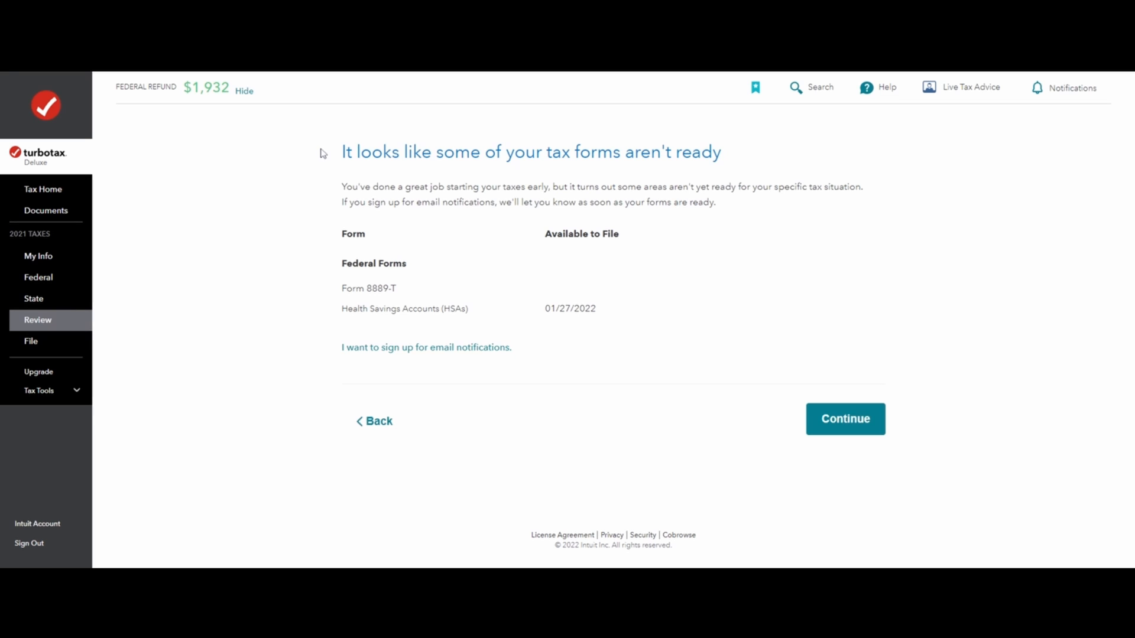
{"action": "left_click", "coordinate": [851, 431]}
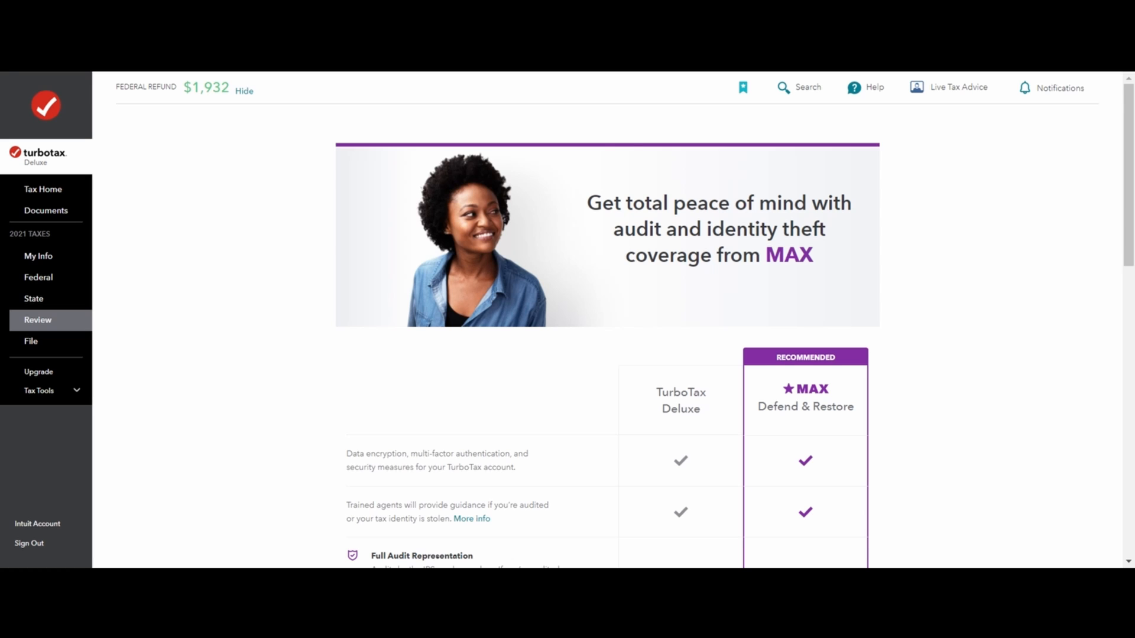
- Decline the MAX Defend & Restore coverage and continue from the return status summary in the filing section
{"action": "scroll", "coordinate": [844, 489], "scroll_direction": "down", "scroll_amount": 10}
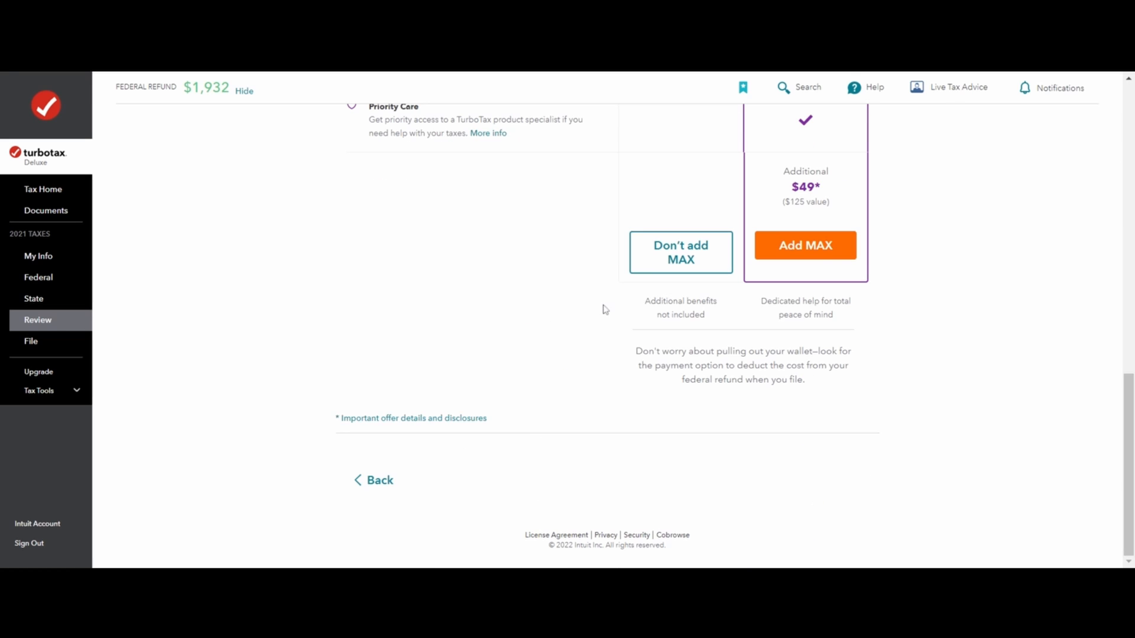
{"action": "left_click", "coordinate": [696, 254]}
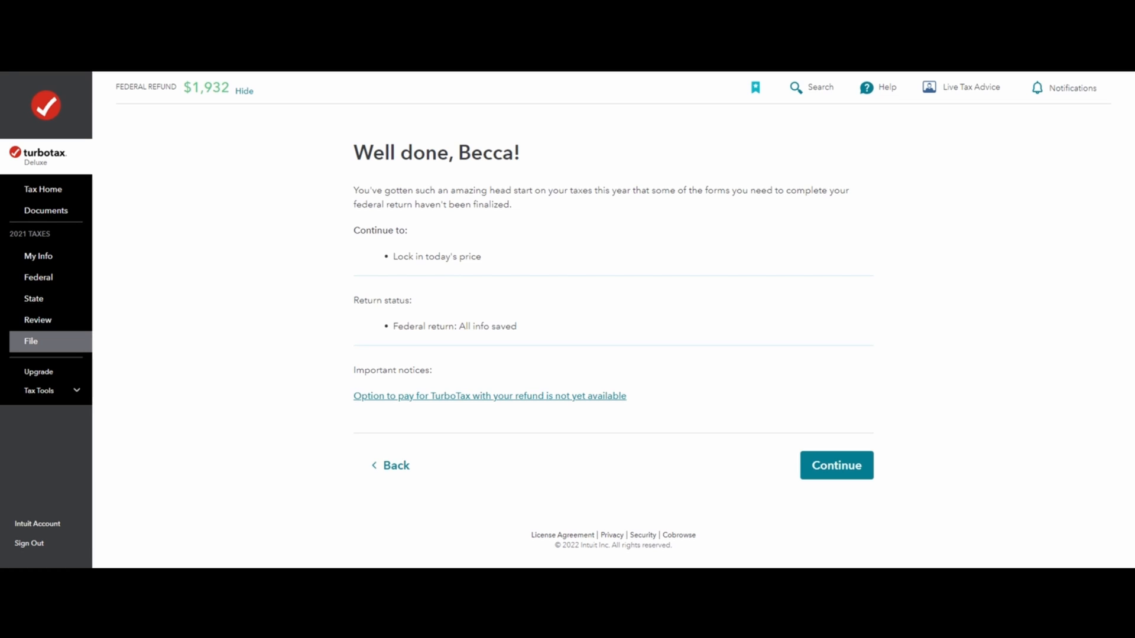
{"action": "left_click", "coordinate": [834, 467]}
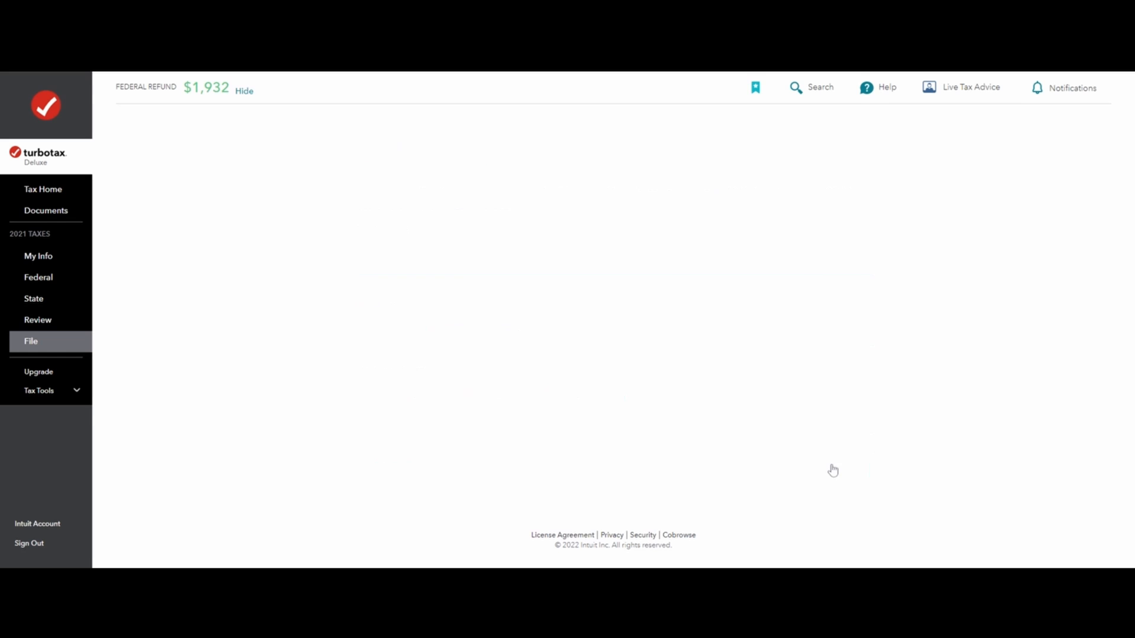